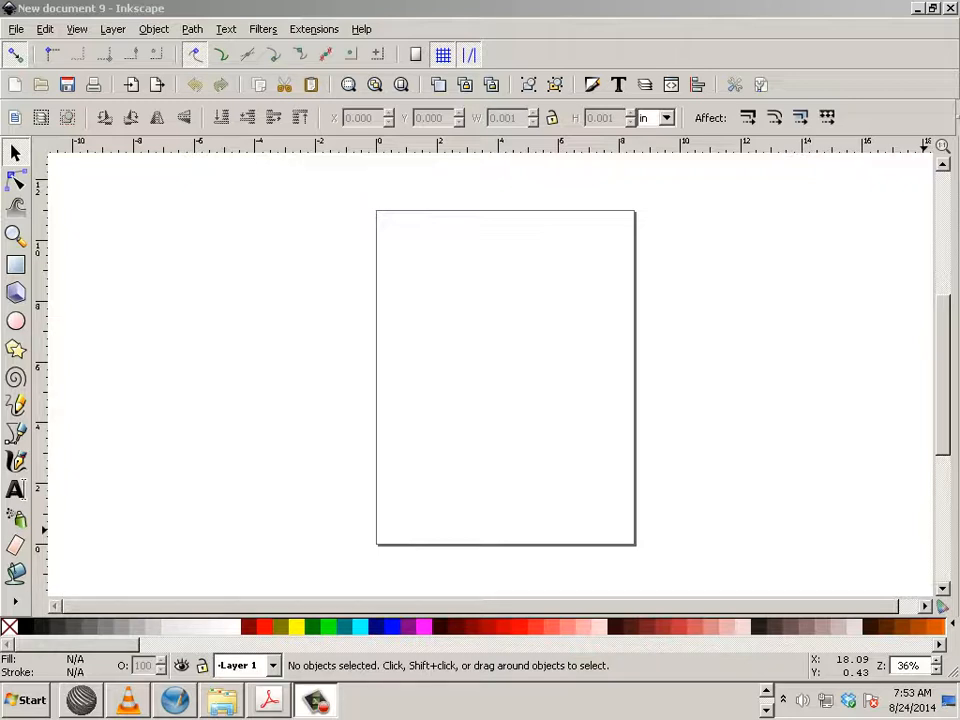
Set the document to a custom page size 4 in wide and 2 in high
{"action": "left_click", "coordinate": [15, 30]}
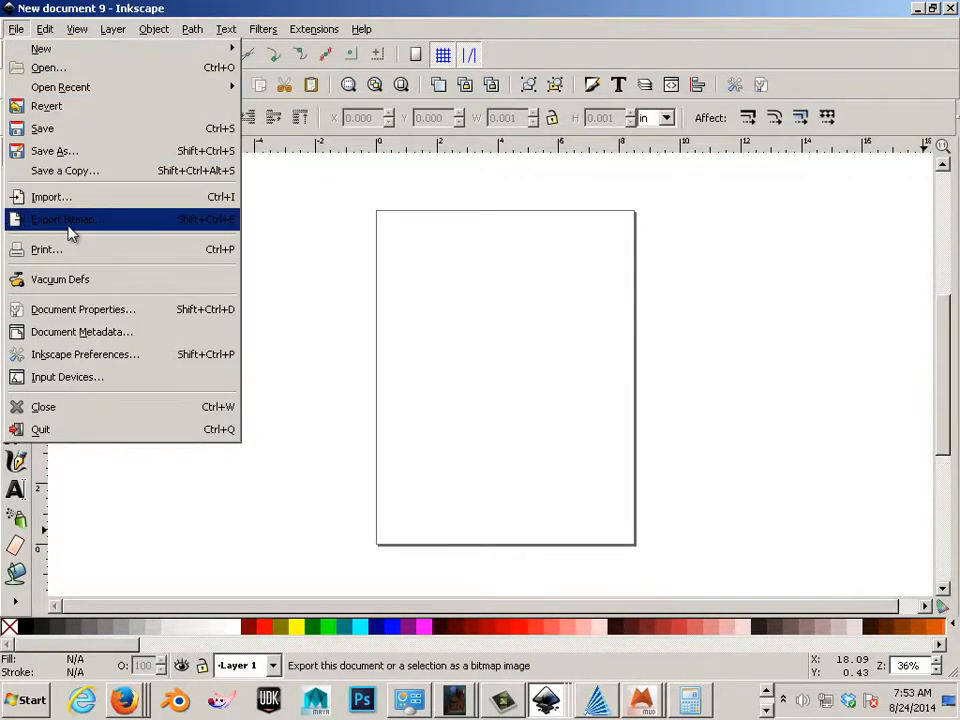
{"action": "left_click", "coordinate": [80, 318]}
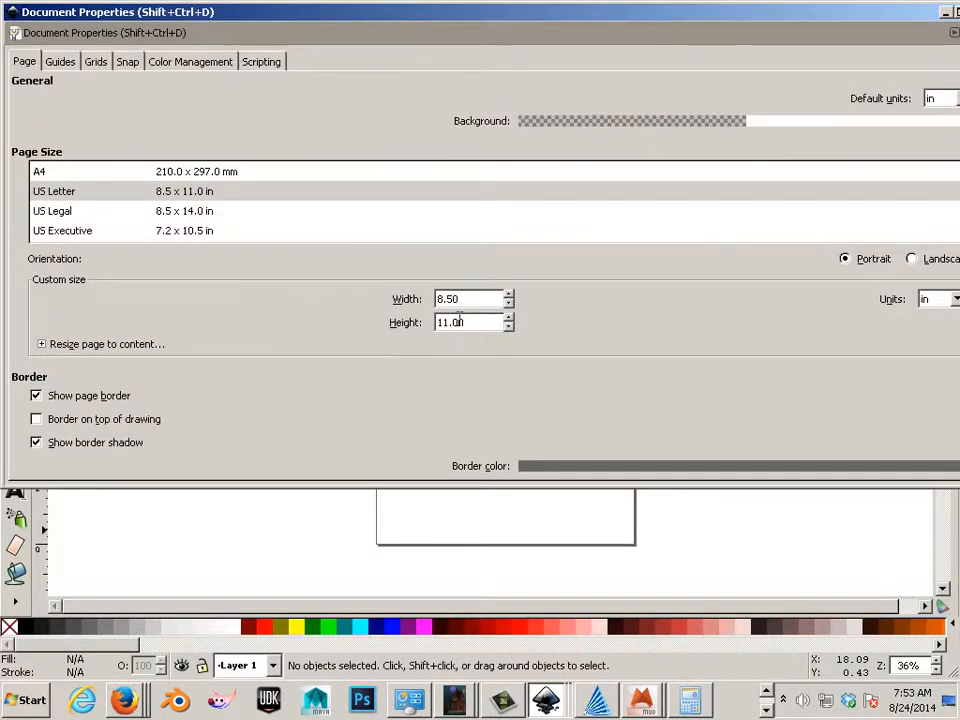
{"action": "left_click_drag", "start_coordinate": [459, 299], "coordinate": [416, 303]}
{"action": "type", "text": "4"}
{"action": "left_click_drag", "start_coordinate": [482, 323], "coordinate": [418, 322]}
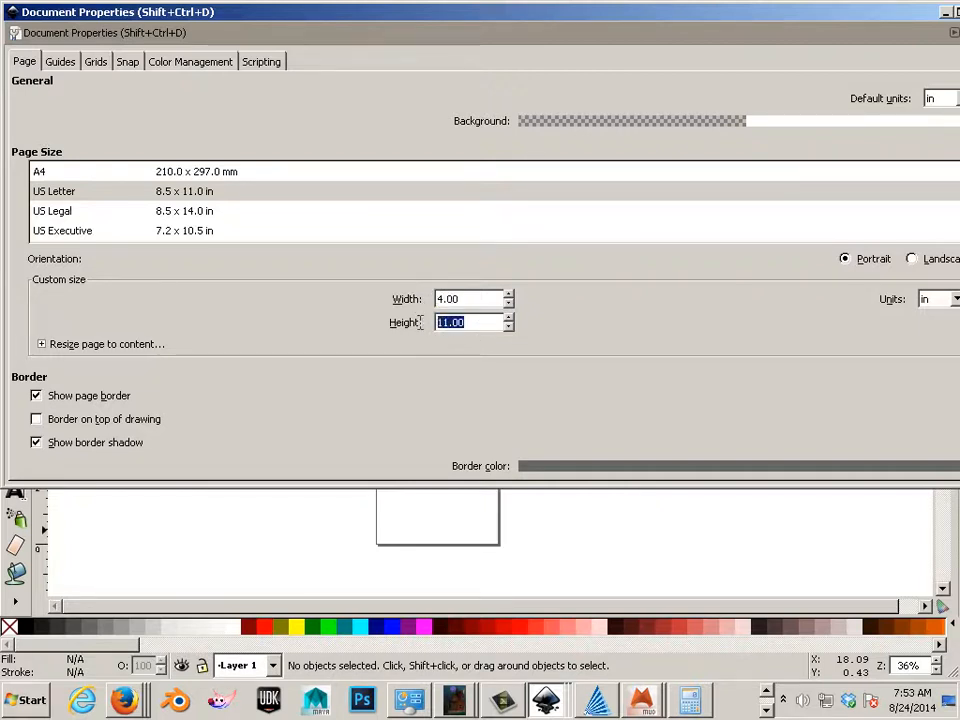
{"action": "type", "text": "2"}
{"action": "left_click", "coordinate": [600, 418]}
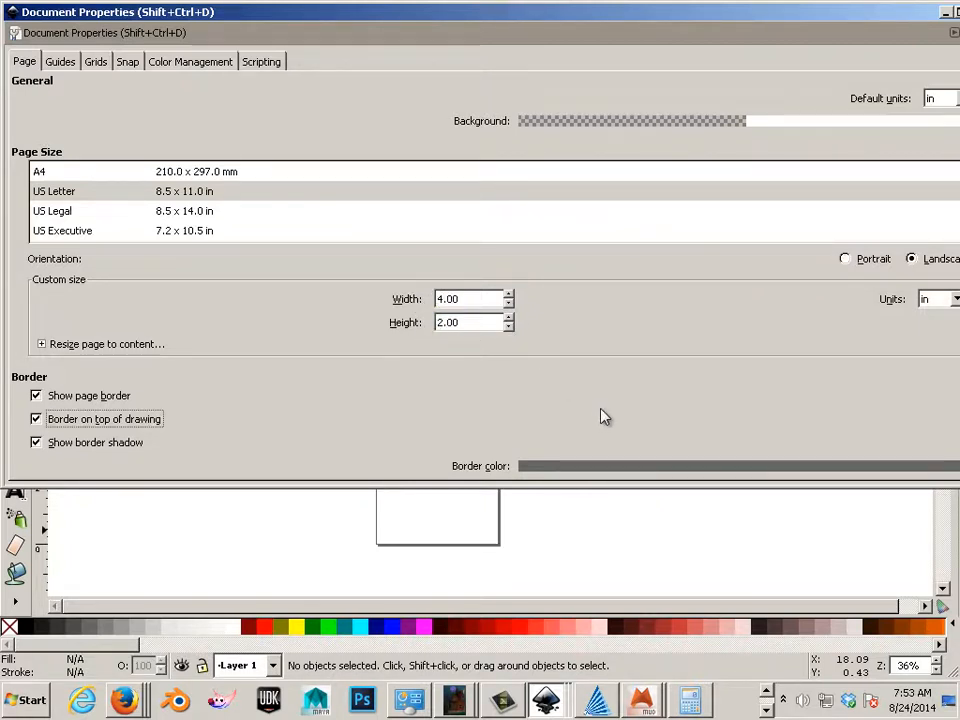
{"action": "double_click", "coordinate": [650, 20]}
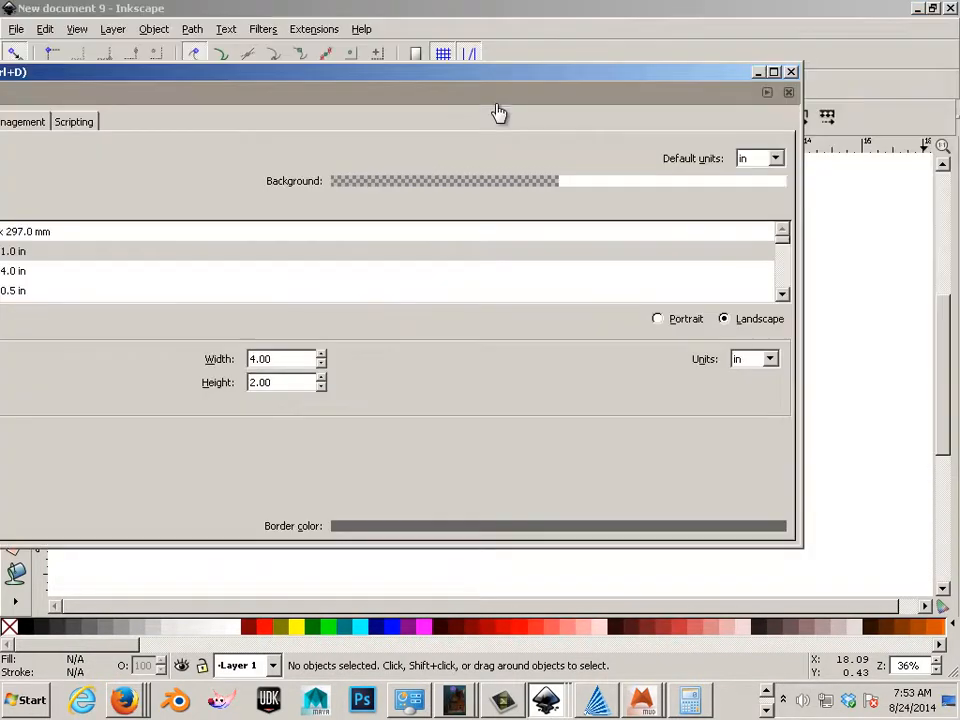
{"action": "left_click", "coordinate": [788, 93]}
Draw a flowed text frame about 3.8 by 1.8 in inside the page, leaving a narrow margin on every side
{"action": "scroll", "coordinate": [461, 436], "scroll_direction": "up", "scroll_amount": 1}
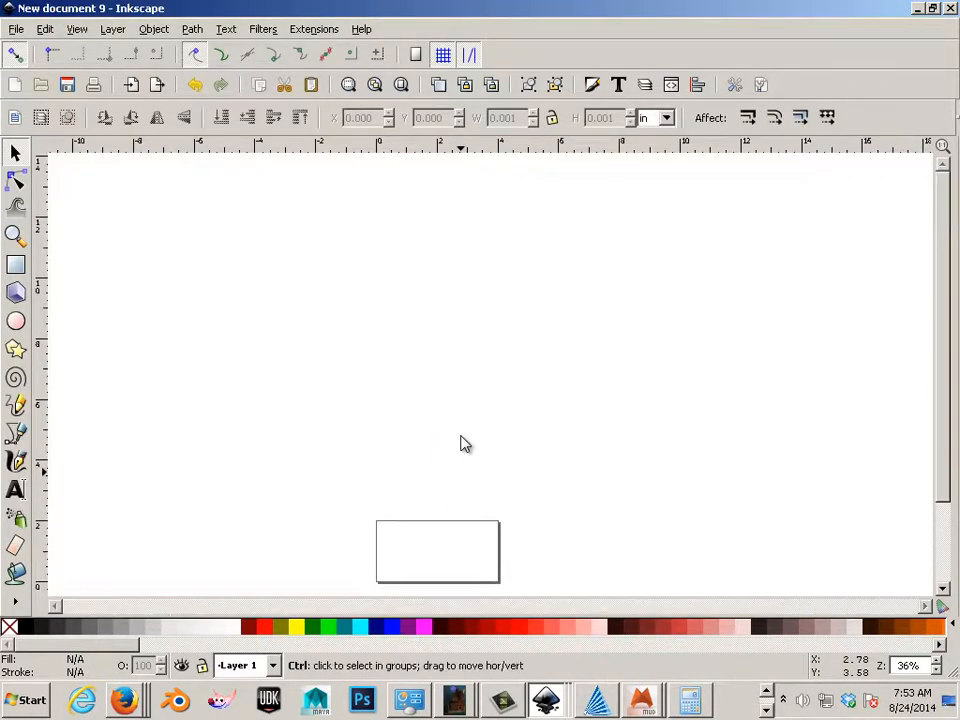
{"action": "scroll", "coordinate": [462, 433], "scroll_direction": "down", "scroll_amount": 7}
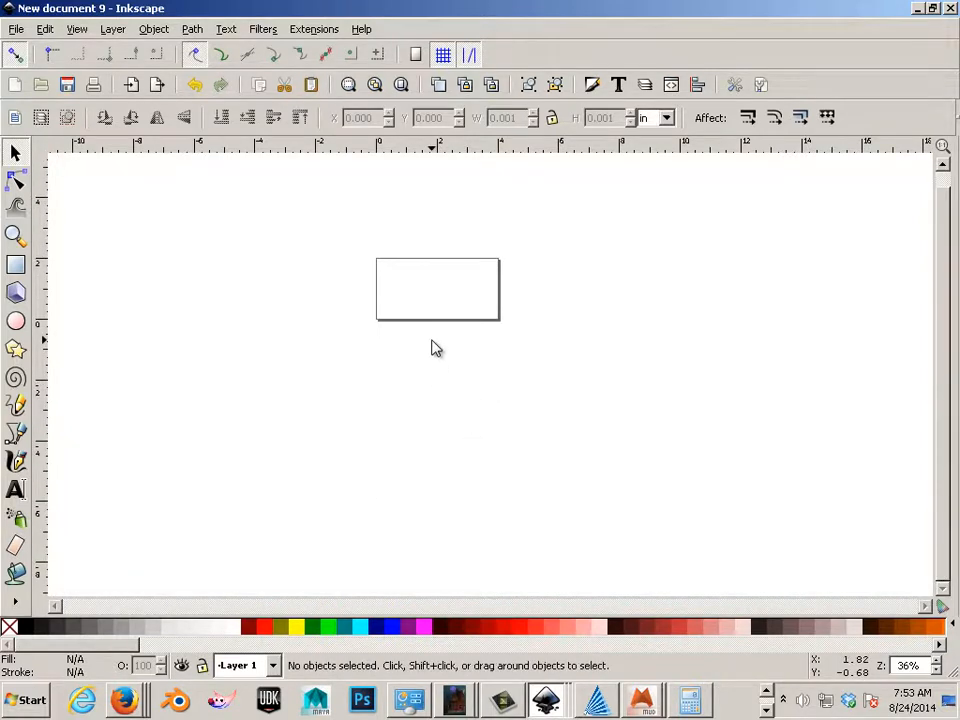
{"action": "scroll", "coordinate": [434, 352], "scroll_direction": "up", "scroll_amount": 4}
{"action": "scroll", "coordinate": [432, 347], "scroll_direction": "down", "scroll_amount": 1}
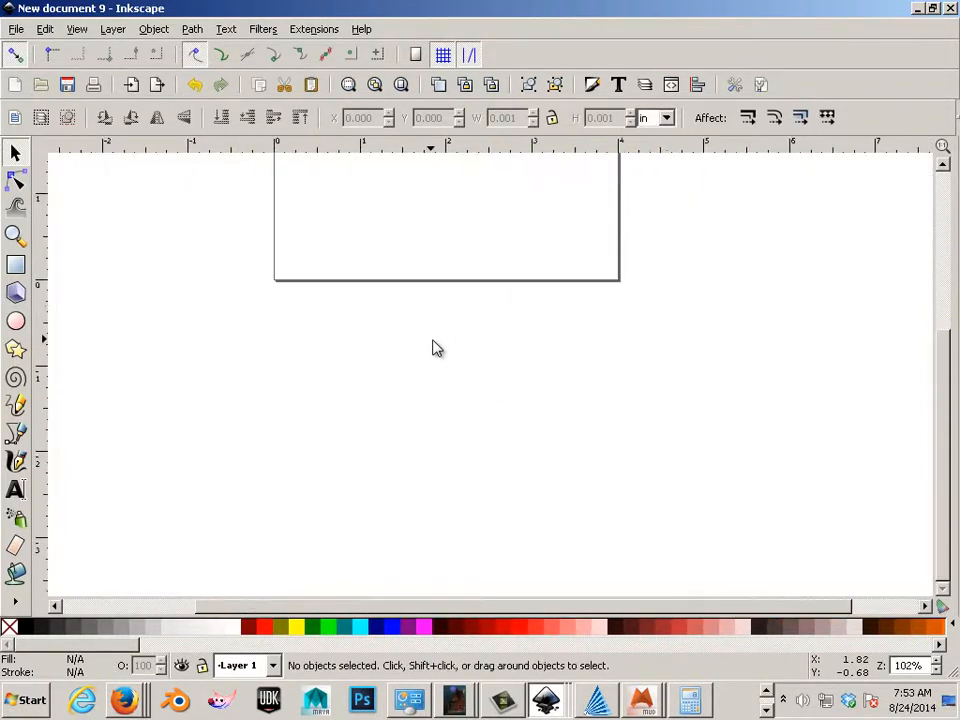
{"action": "left_click_drag", "start_coordinate": [952, 432], "coordinate": [936, 349]}
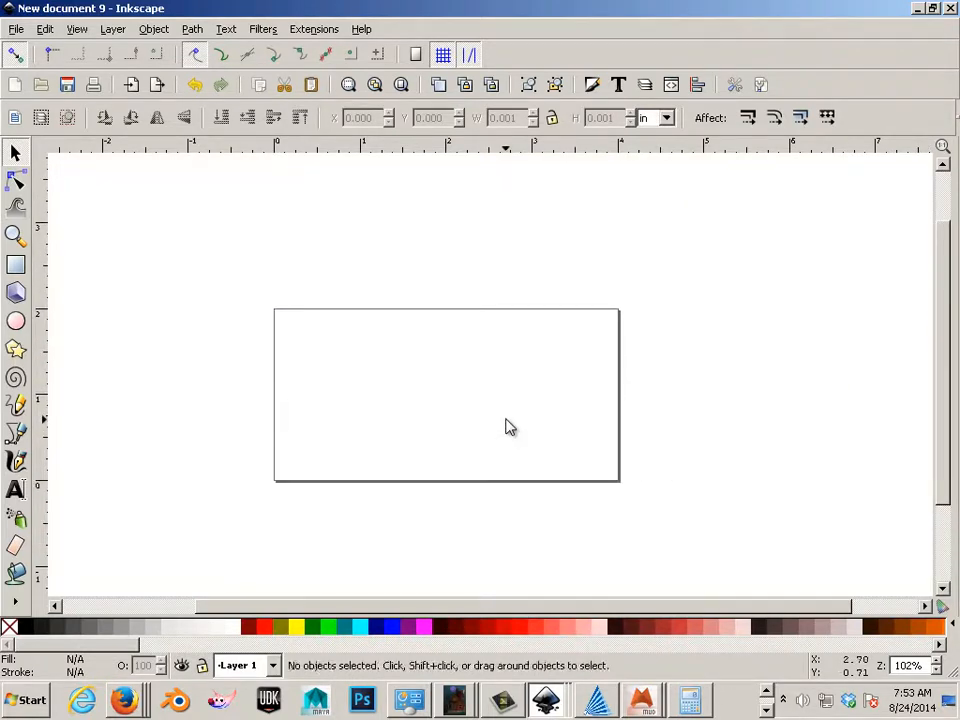
{"action": "scroll", "coordinate": [505, 425], "scroll_direction": "up", "scroll_amount": 1}
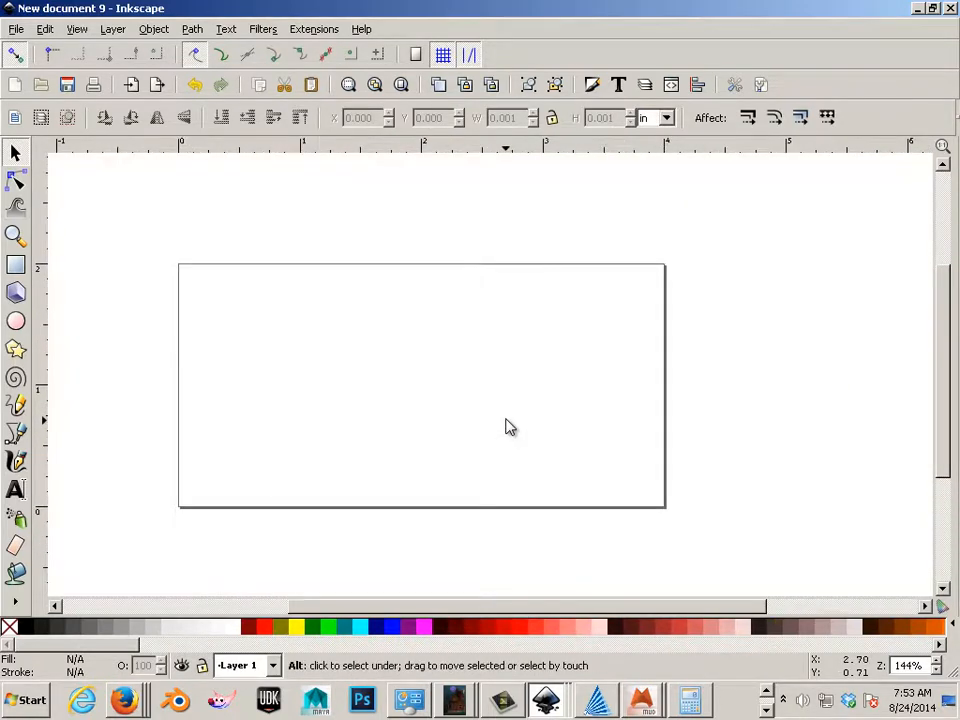
{"action": "left_click", "coordinate": [15, 489]}
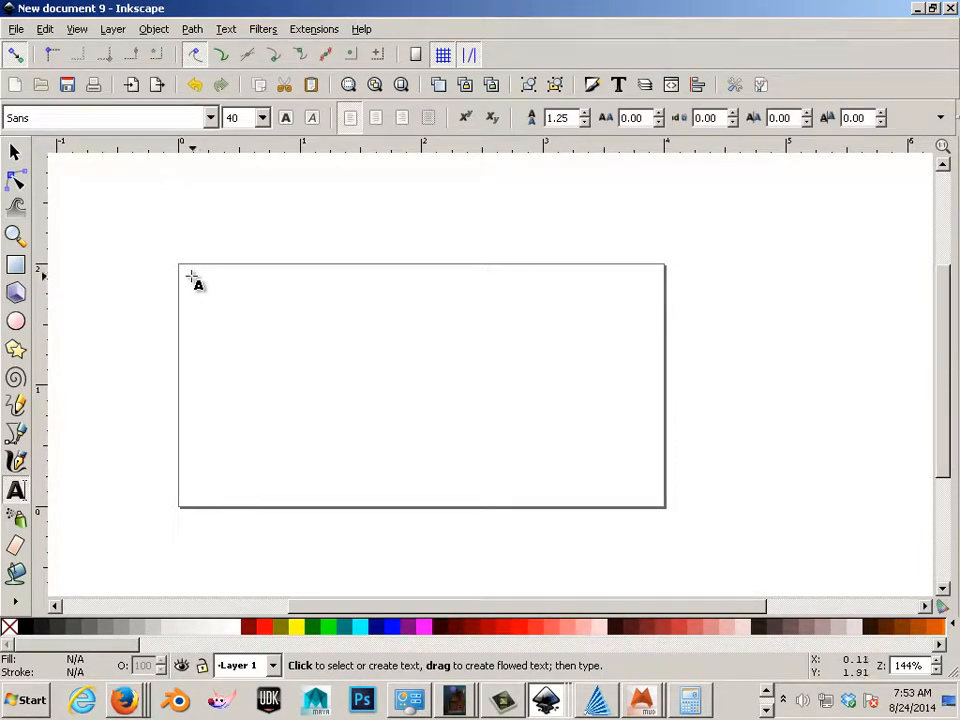
{"action": "left_click_drag", "start_coordinate": [192, 276], "coordinate": [651, 490]}
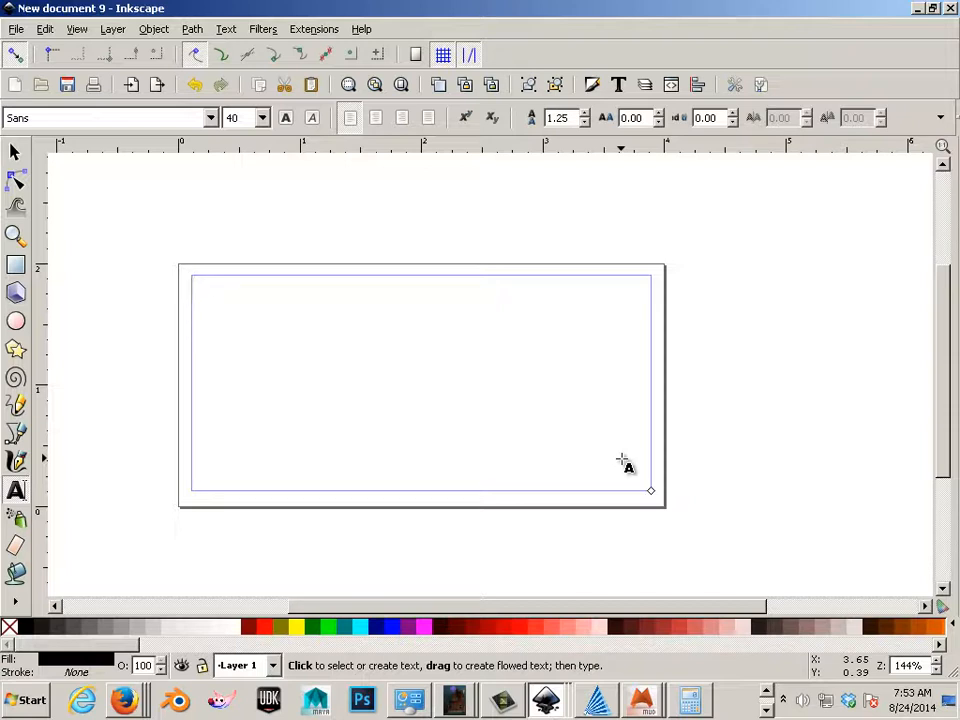
{"action": "type", "text": "S"}
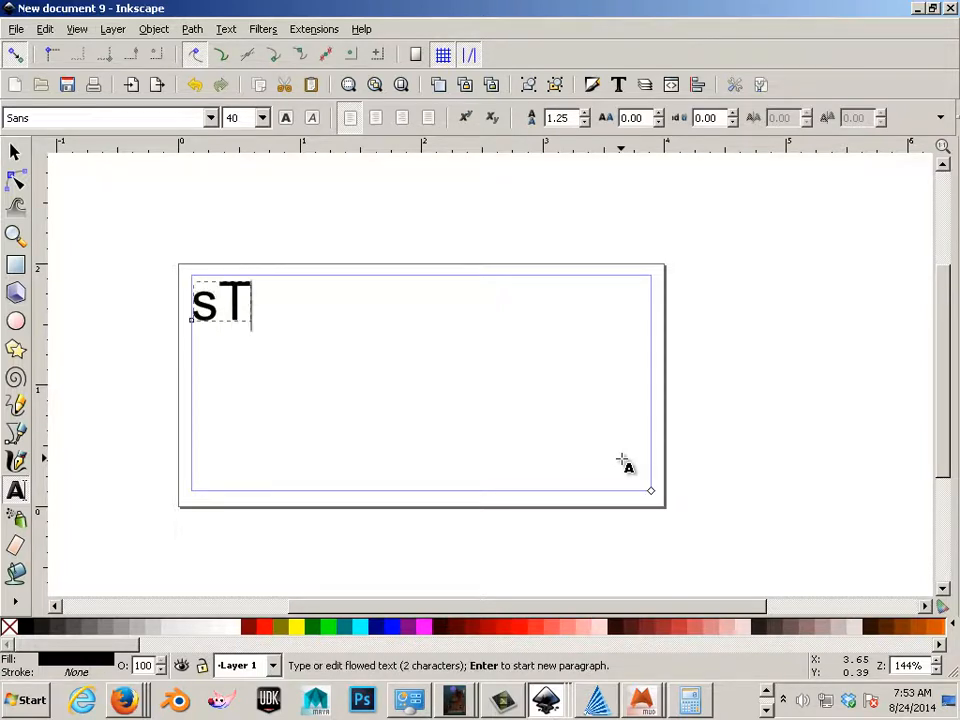
{"action": "key", "text": "BackSpace"}
{"action": "key", "text": "BackSpace"}
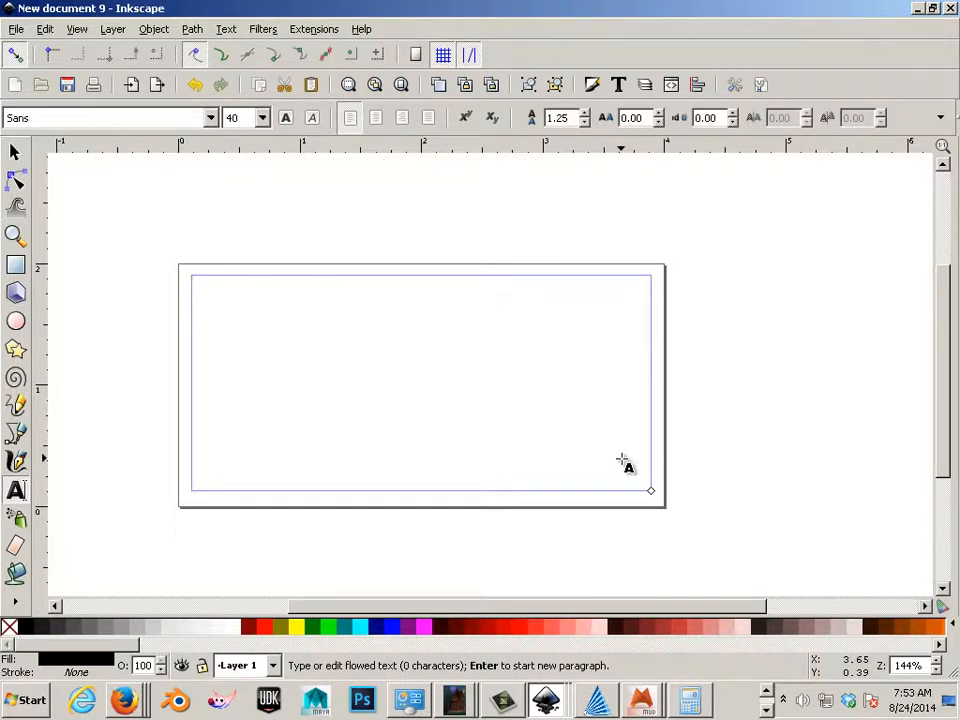
{"action": "type", "text": "se"}
{"action": "key", "text": "BackSpace"}
{"action": "key", "text": "BackSpace"}
{"action": "type", "text": "S"}
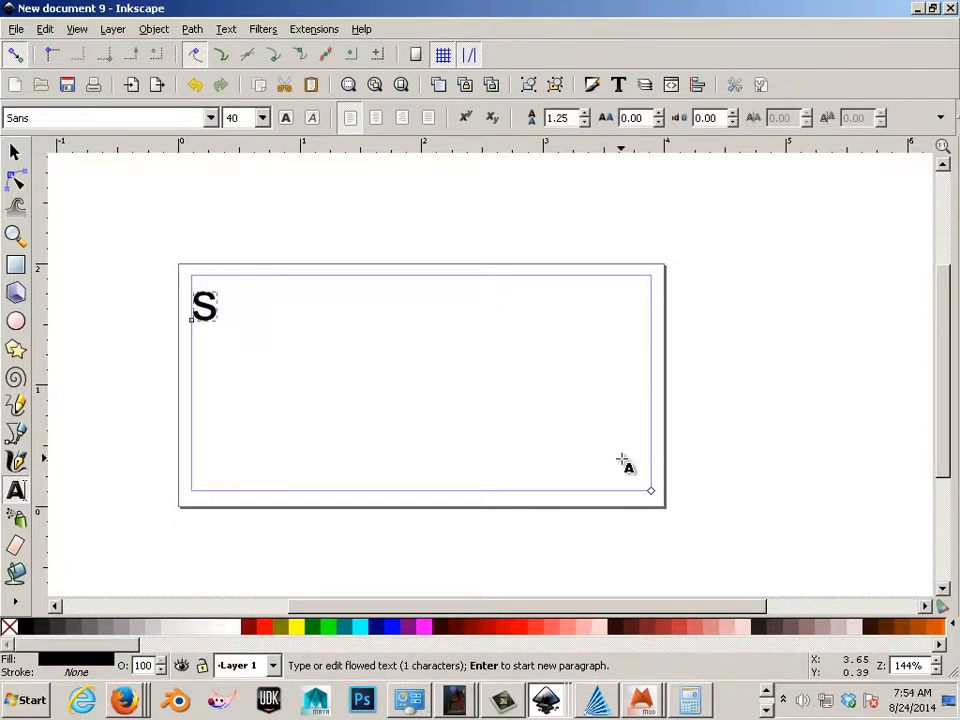
{"action": "key", "text": "BackSpace"}
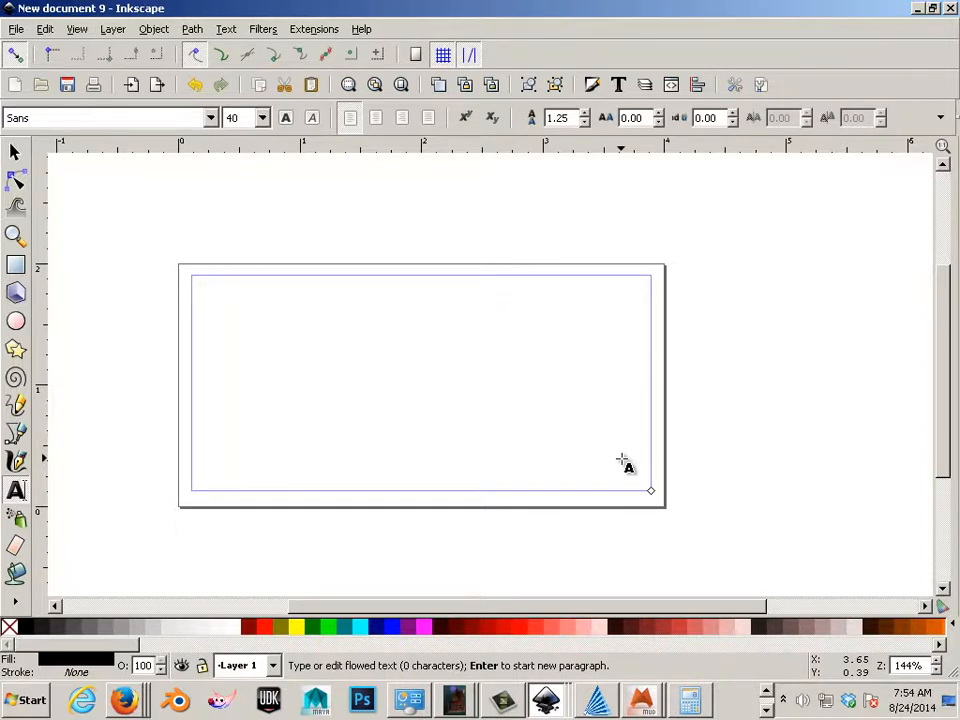
Enter the text STAMP in the frame and set its font size to 72
{"action": "type", "text": "S"}
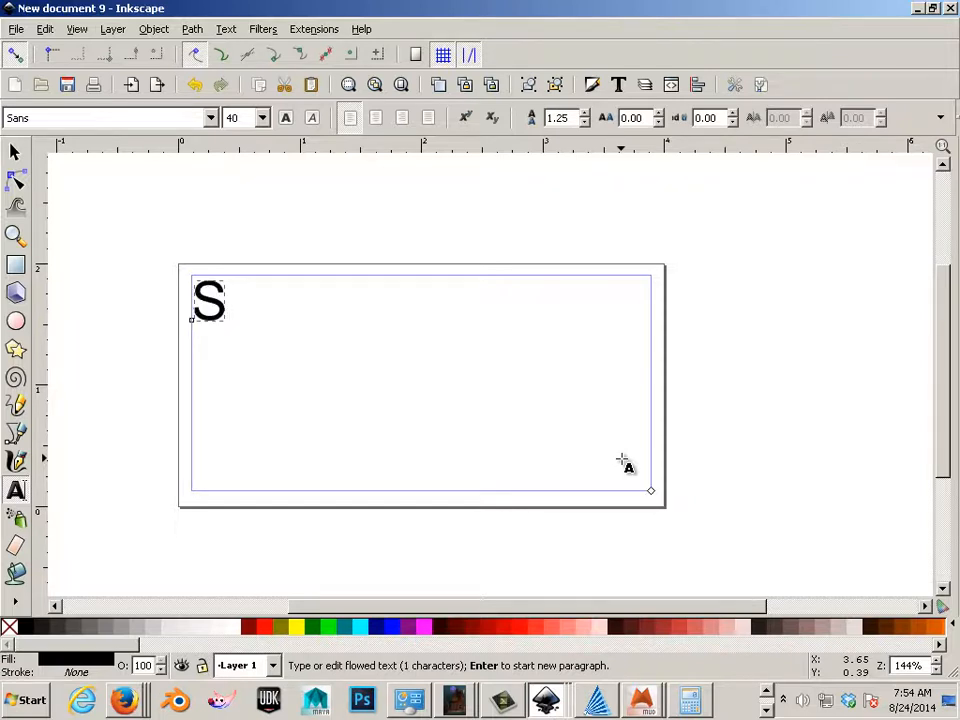
{"action": "type", "text": "TAMP"}
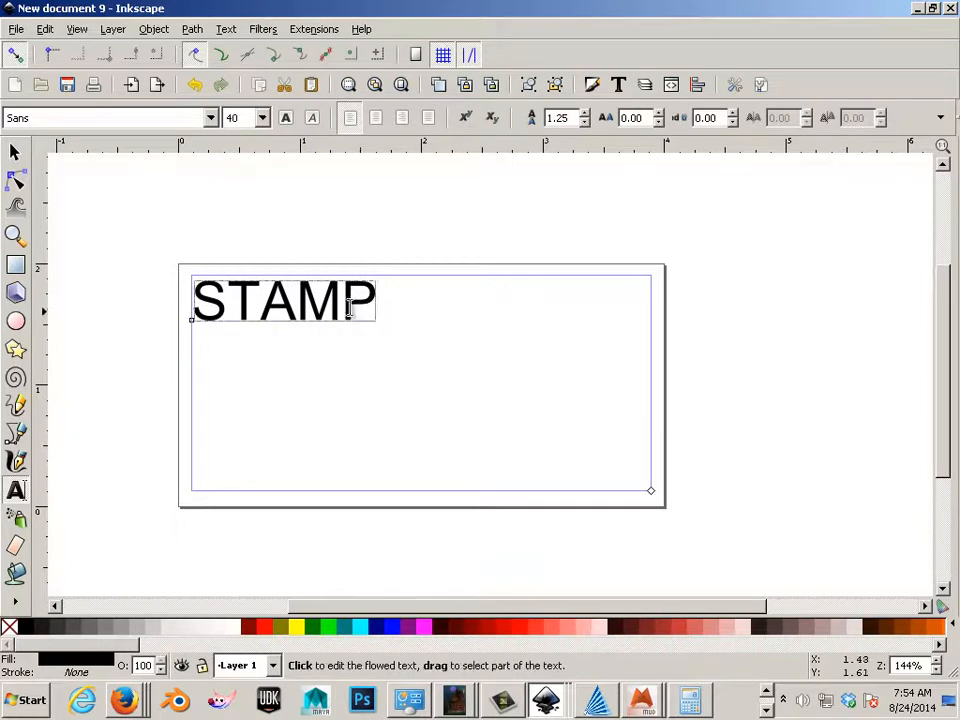
{"action": "left_click_drag", "start_coordinate": [362, 305], "coordinate": [168, 305]}
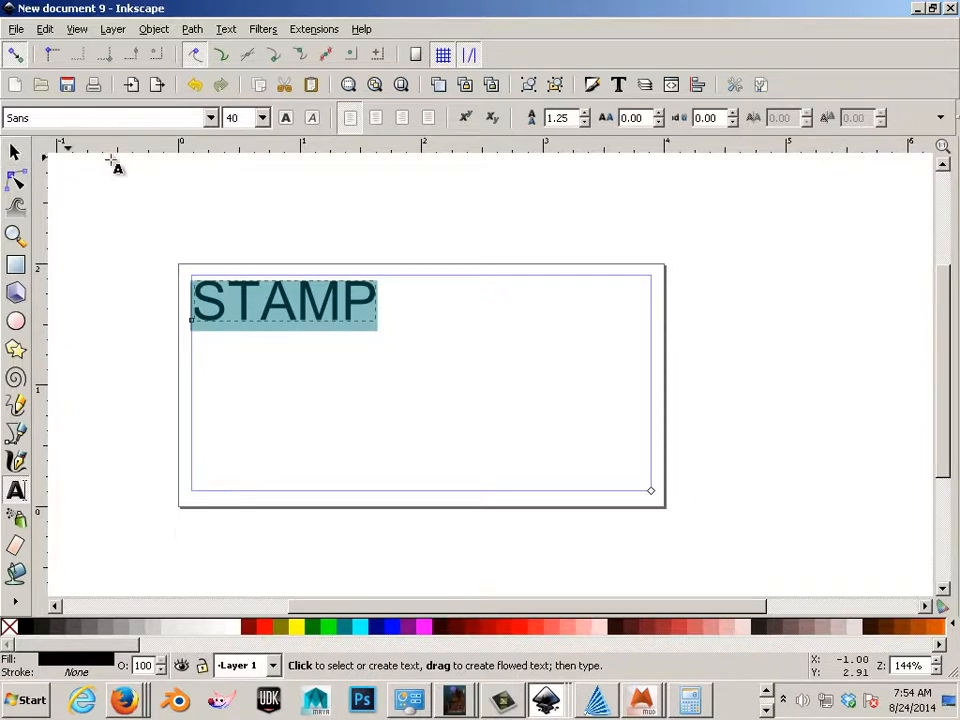
{"action": "scroll", "coordinate": [244, 120], "scroll_direction": "up", "scroll_amount": 4}
{"action": "scroll", "coordinate": [244, 120], "scroll_direction": "down", "scroll_amount": 6}
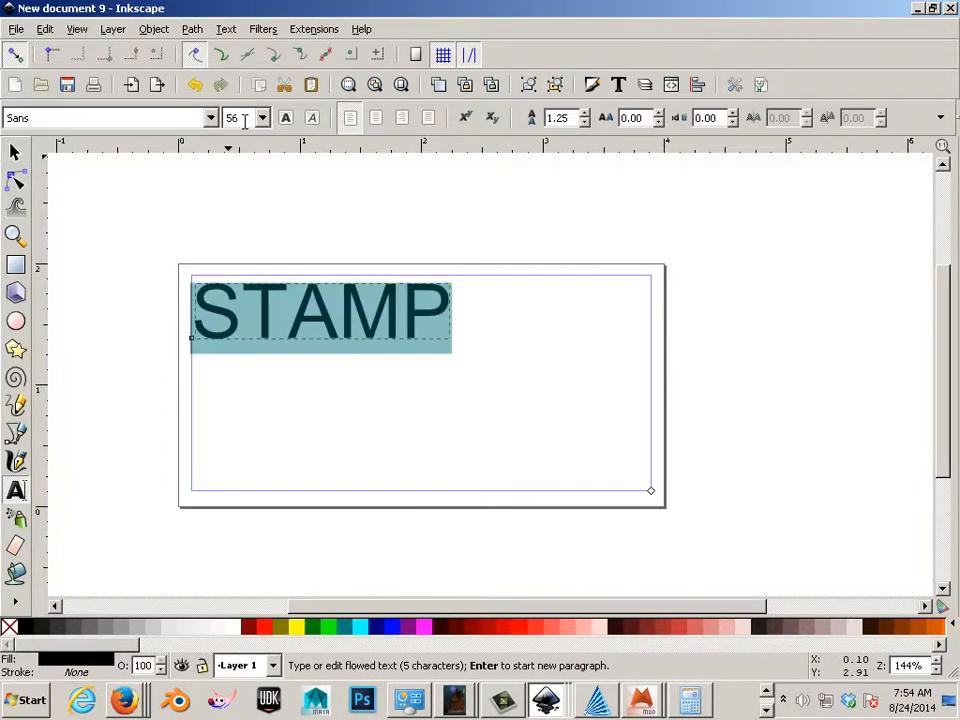
{"action": "scroll", "coordinate": [244, 120], "scroll_direction": "up", "scroll_amount": 4}
{"action": "scroll", "coordinate": [244, 120], "scroll_direction": "down", "scroll_amount": 5}
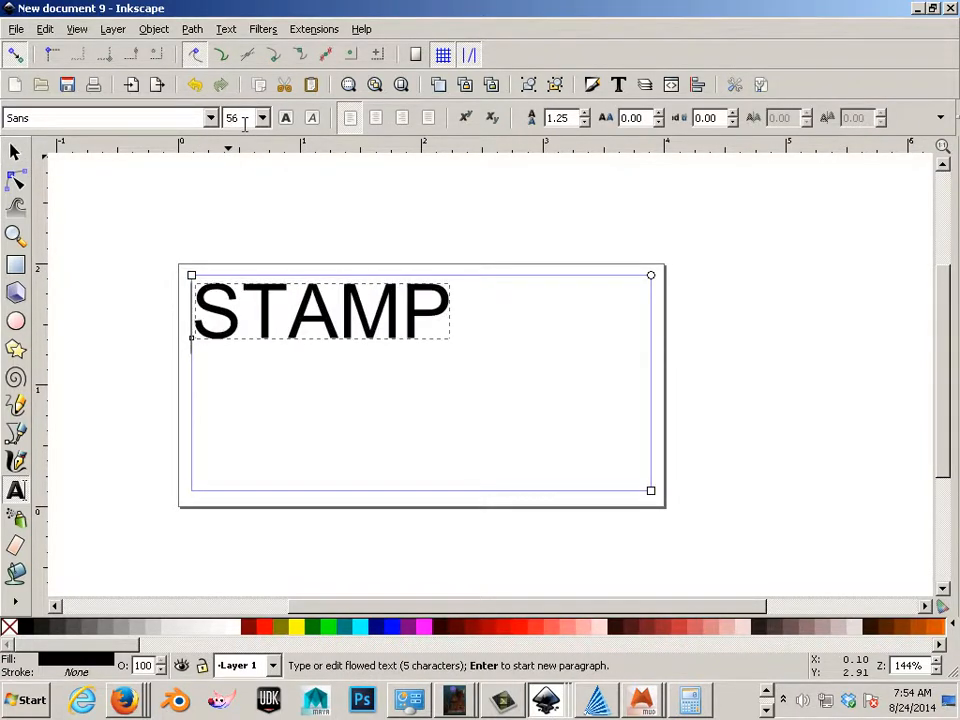
{"action": "scroll", "coordinate": [244, 120], "scroll_direction": "down", "scroll_amount": 2}
{"action": "scroll", "coordinate": [244, 120], "scroll_direction": "up", "scroll_amount": 1}
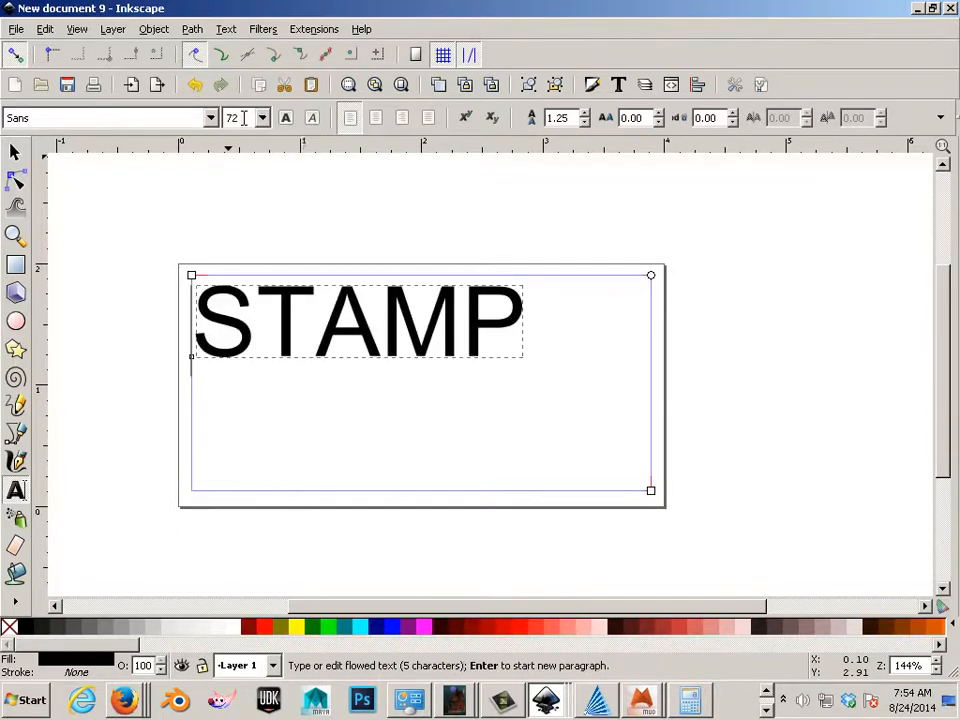
Stretch the STAMP text to nearly fill the page, about 3.68 in wide and 1.56 in high
{"action": "left_click", "coordinate": [14, 153]}
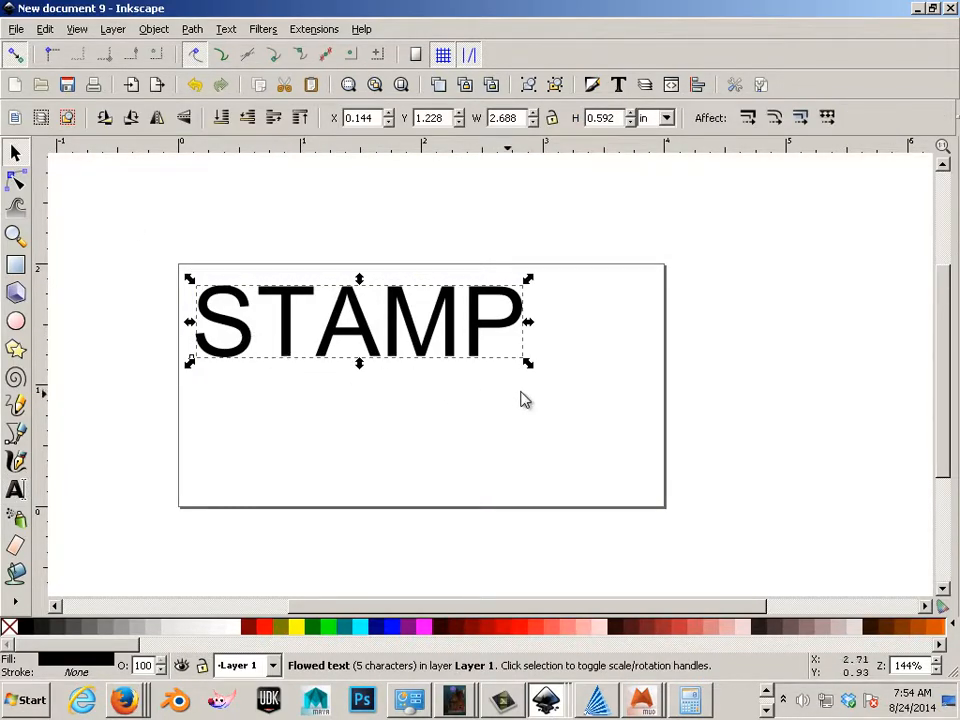
{"action": "left_click_drag", "start_coordinate": [527, 367], "coordinate": [651, 487]}
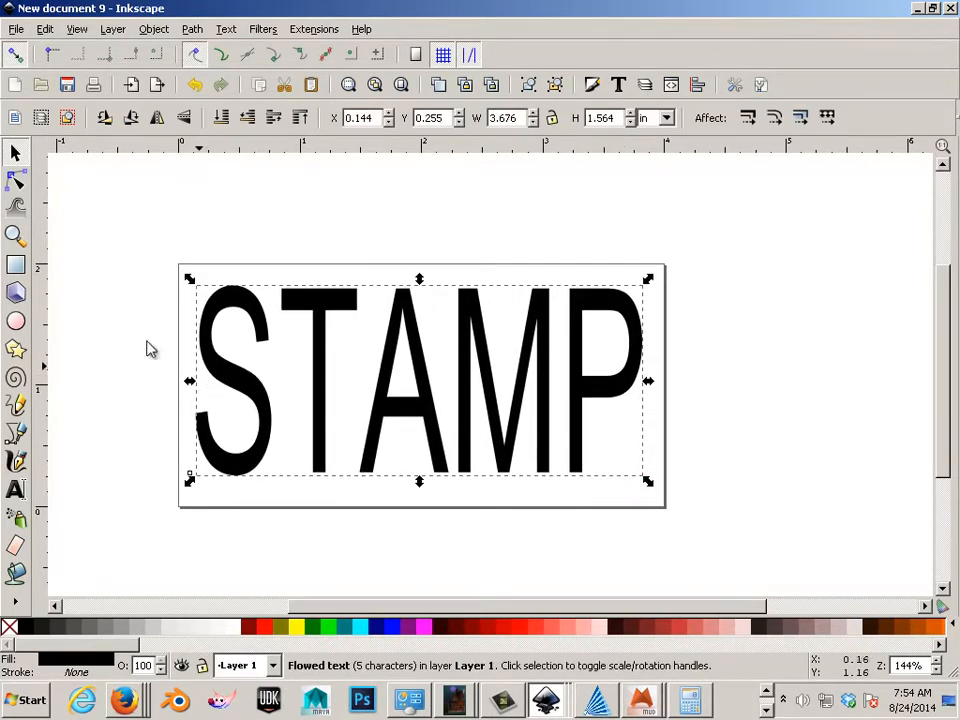
Select all the letters of STAMP and open their Text and Font settings
{"action": "double_click", "coordinate": [233, 370]}
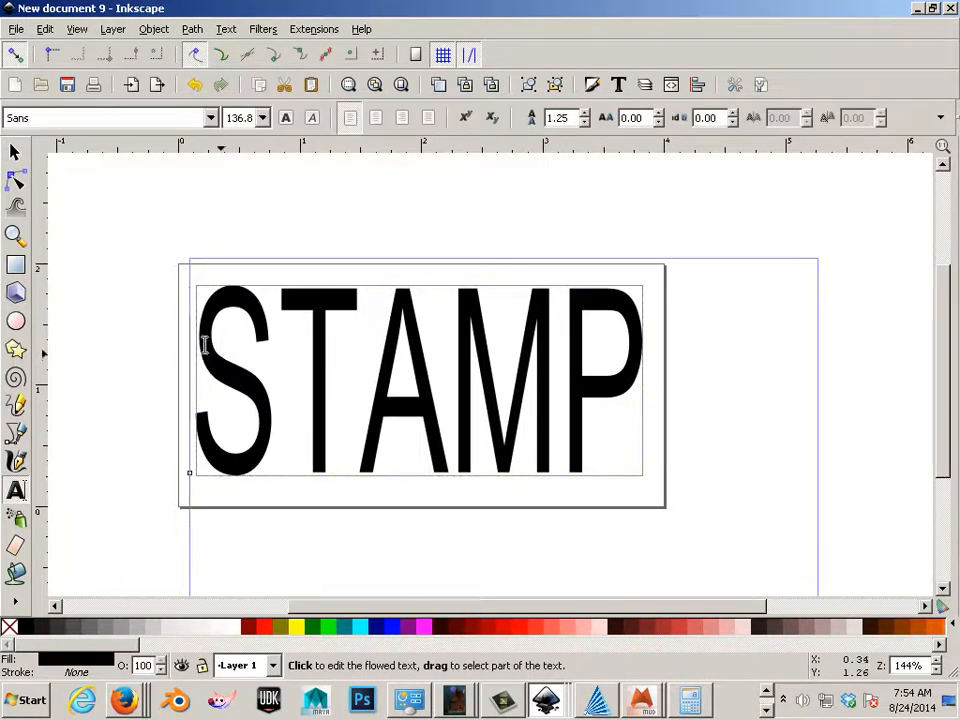
{"action": "left_click", "coordinate": [246, 392]}
{"action": "key", "text": "ctrl+a"}
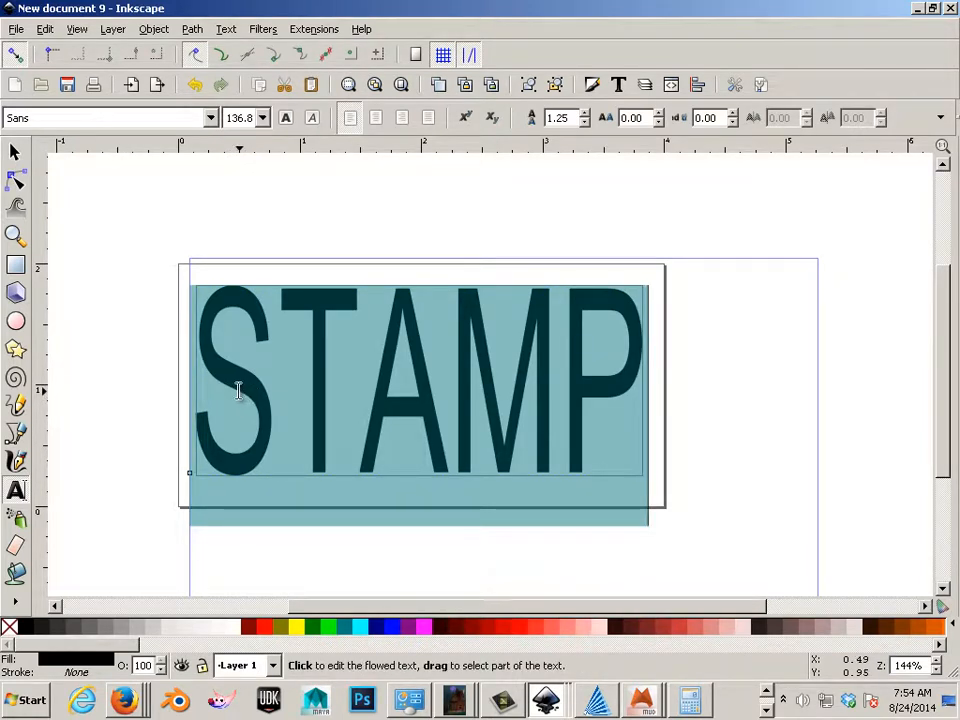
{"action": "left_click", "coordinate": [225, 30]}
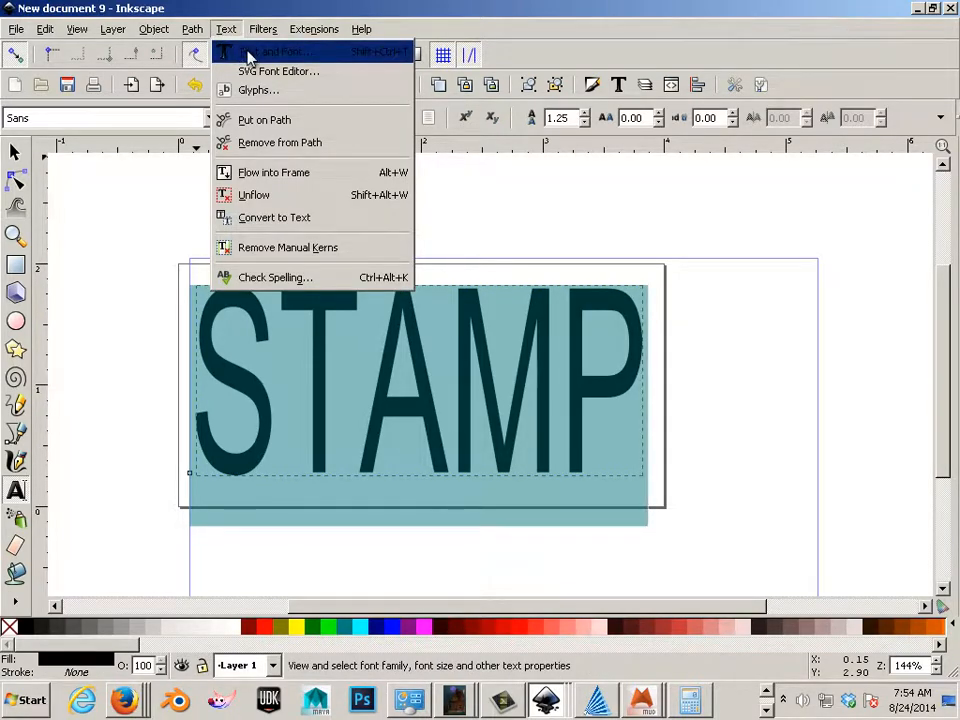
{"action": "left_click", "coordinate": [246, 57]}
Preview the STAMP lettering in the Segoe UI variants, including bold, and in nearby fonts such as Shonar Bangla
{"action": "scroll", "coordinate": [437, 317], "scroll_direction": "down", "scroll_amount": 1}
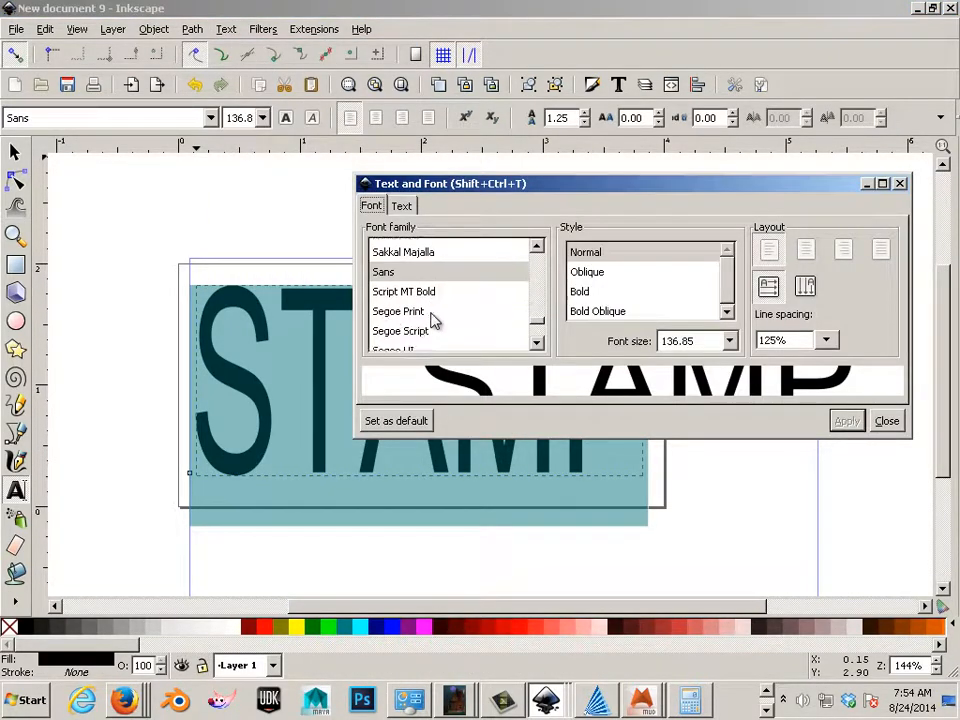
{"action": "left_click", "coordinate": [420, 311]}
{"action": "scroll", "coordinate": [424, 330], "scroll_direction": "down", "scroll_amount": 1}
{"action": "left_click", "coordinate": [425, 330]}
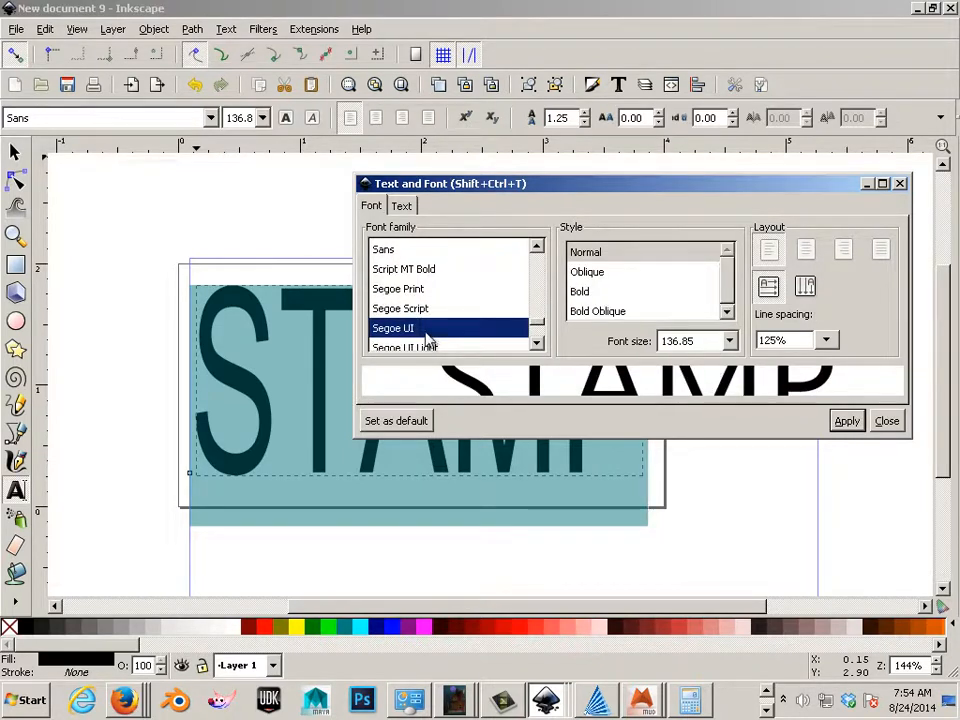
{"action": "scroll", "coordinate": [428, 328], "scroll_direction": "down", "scroll_amount": 1}
{"action": "left_click", "coordinate": [603, 293]}
{"action": "scroll", "coordinate": [414, 300], "scroll_direction": "down", "scroll_amount": 1}
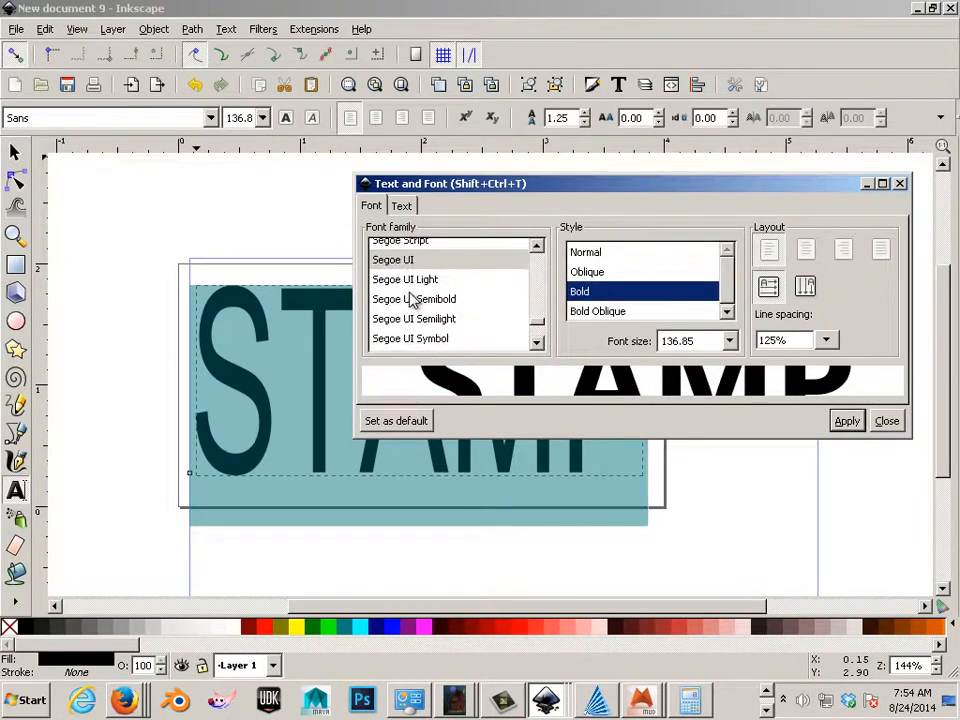
{"action": "left_click", "coordinate": [414, 298]}
{"action": "left_click", "coordinate": [422, 318]}
{"action": "scroll", "coordinate": [429, 320], "scroll_direction": "down", "scroll_amount": 4}
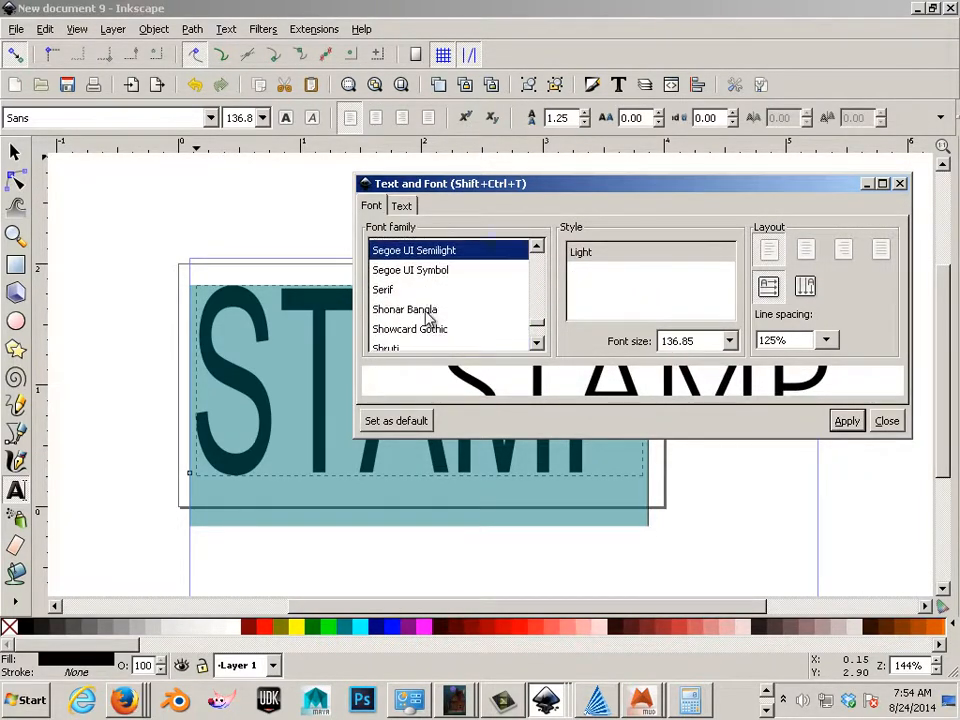
{"action": "left_click", "coordinate": [414, 303]}
{"action": "scroll", "coordinate": [422, 312], "scroll_direction": "up", "scroll_amount": 2}
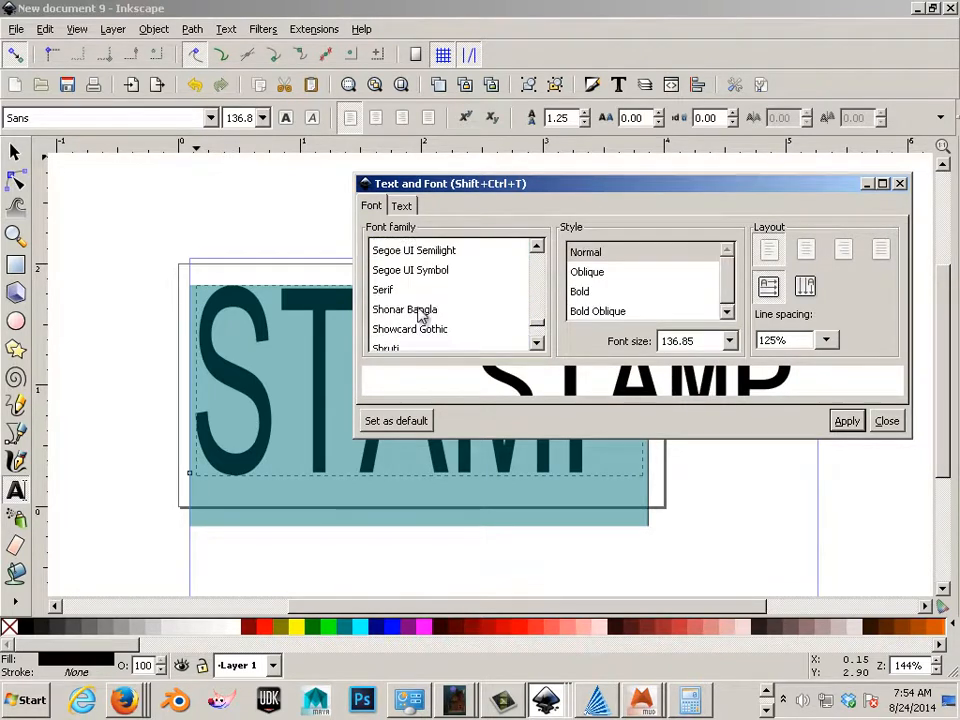
{"action": "left_click", "coordinate": [424, 271]}
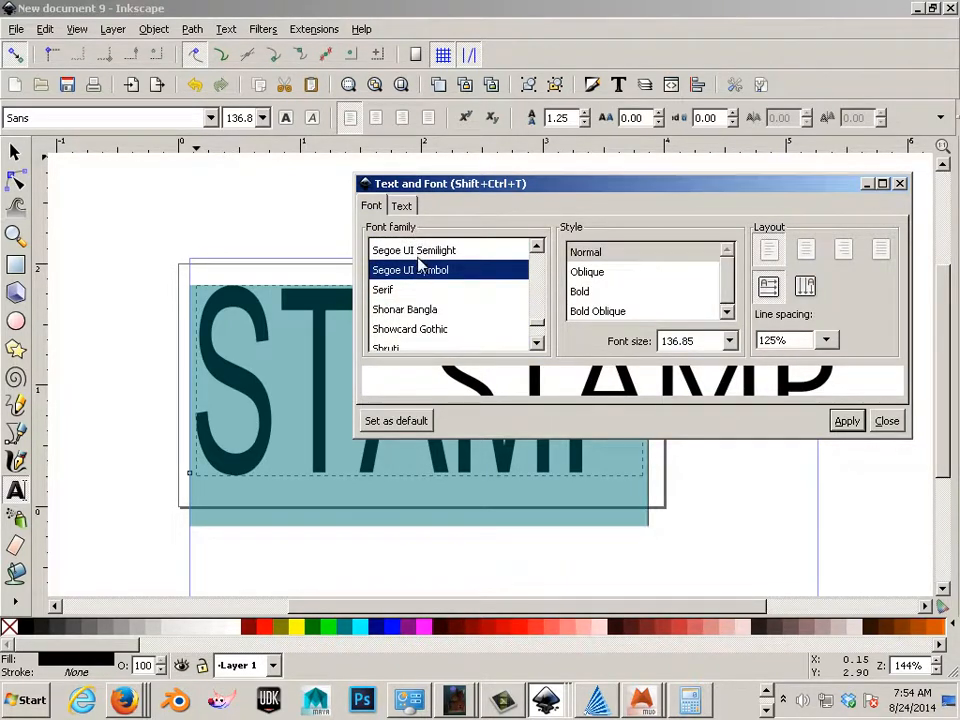
Preview the STAMP lettering in earlier fonts of the list, including Segoe Script, Sakkal Majalla and Rockwell Condensed
{"action": "left_click", "coordinate": [420, 251]}
{"action": "scroll", "coordinate": [418, 280], "scroll_direction": "up", "scroll_amount": 3}
{"action": "left_click", "coordinate": [418, 283]}
{"action": "left_click", "coordinate": [392, 262]}
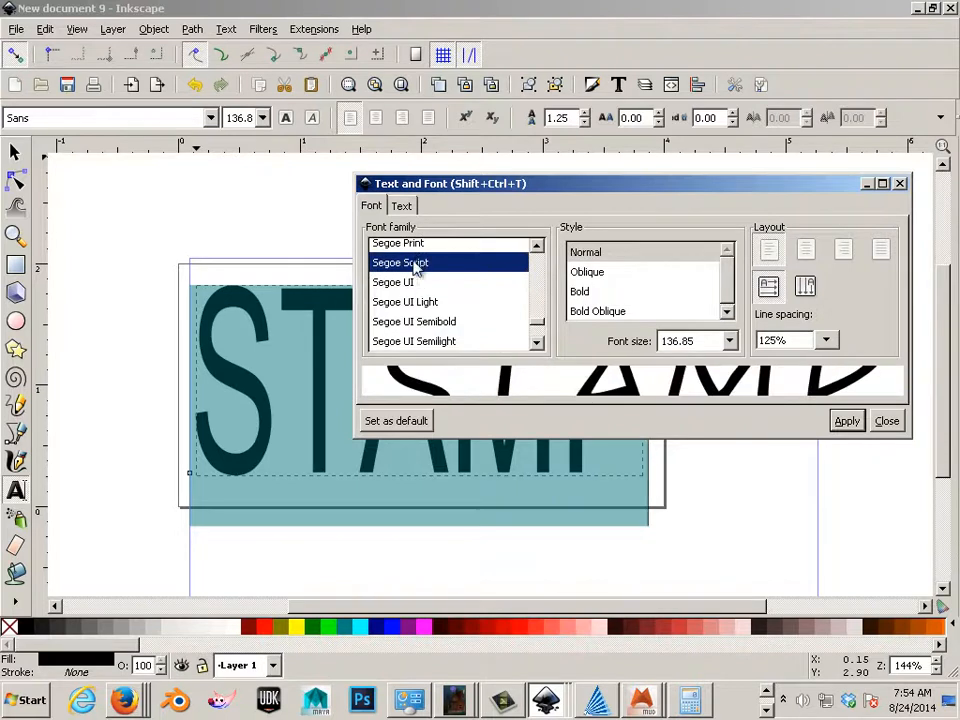
{"action": "scroll", "coordinate": [407, 272], "scroll_direction": "up", "scroll_amount": 1}
{"action": "left_click", "coordinate": [408, 271]}
{"action": "left_click", "coordinate": [417, 252]}
{"action": "scroll", "coordinate": [414, 274], "scroll_direction": "up", "scroll_amount": 2}
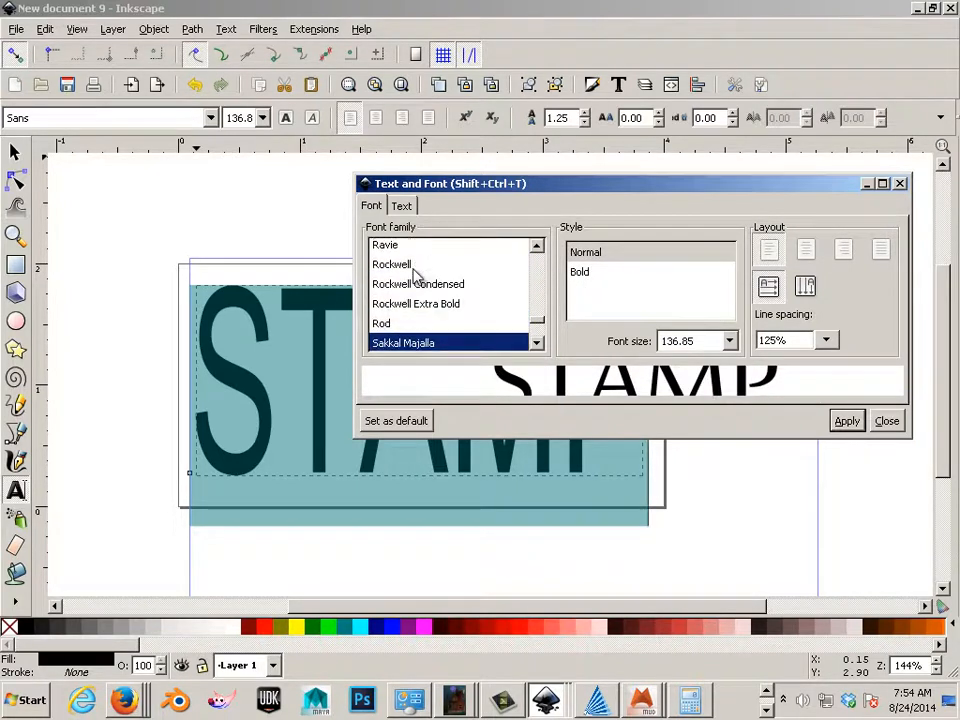
{"action": "left_click", "coordinate": [588, 273]}
{"action": "left_click", "coordinate": [406, 285]}
{"action": "scroll", "coordinate": [407, 289], "scroll_direction": "up", "scroll_amount": 2}
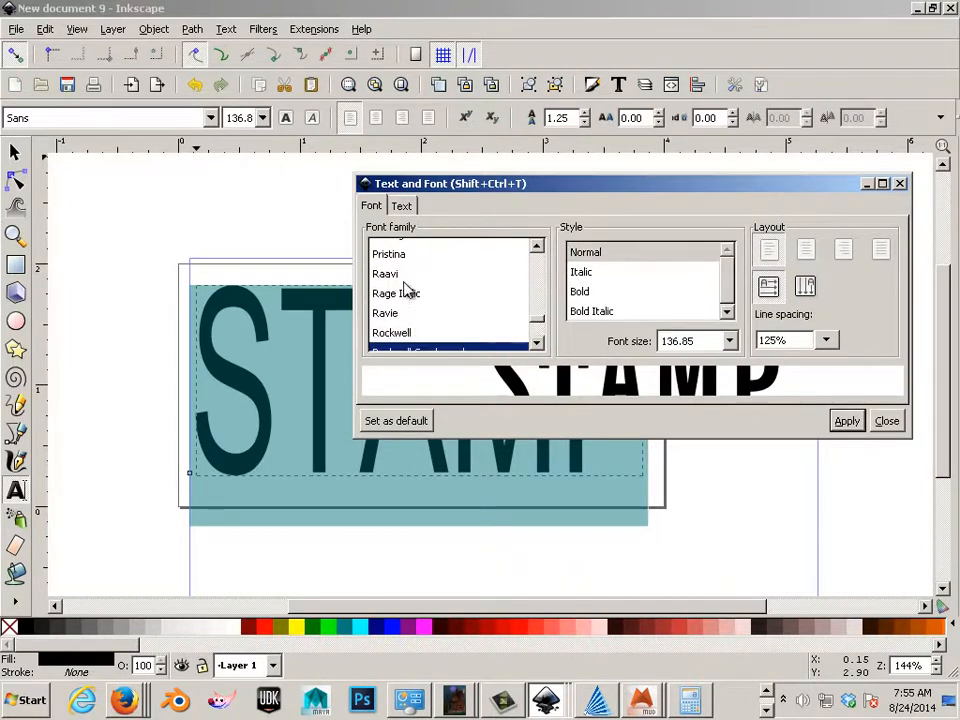
Apply the Poplar Std Bold font to the STAMP text and close the Text and Font settings
{"action": "left_click", "coordinate": [410, 292]}
{"action": "left_click", "coordinate": [407, 257]}
{"action": "scroll", "coordinate": [407, 265], "scroll_direction": "up", "scroll_amount": 1}
{"action": "left_click", "coordinate": [409, 283]}
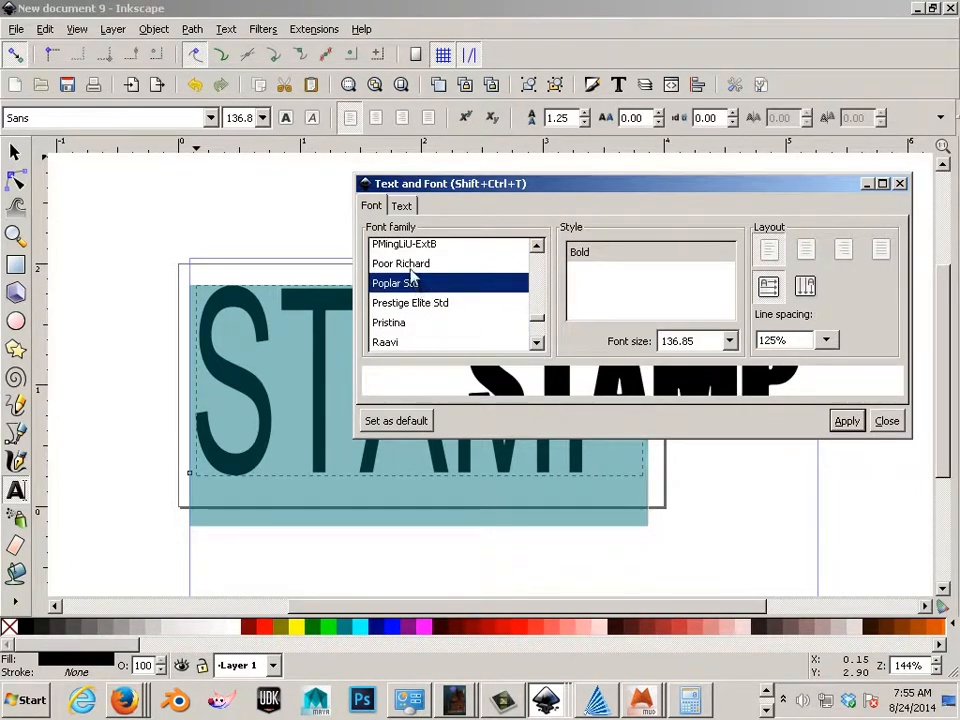
{"action": "left_click", "coordinate": [410, 272]}
{"action": "left_click", "coordinate": [409, 283]}
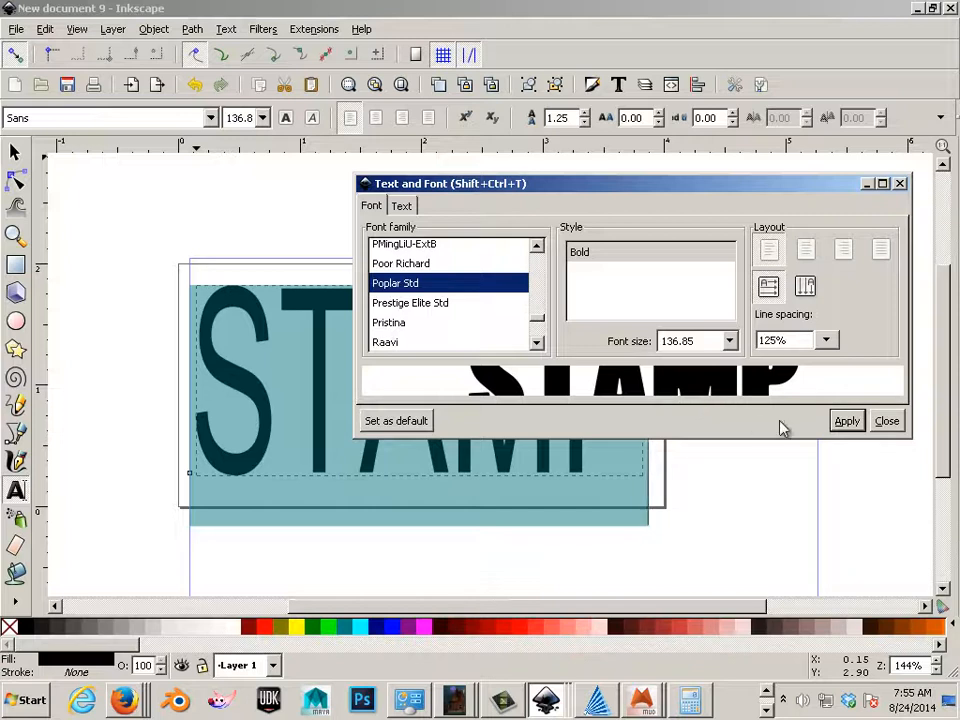
{"action": "left_click", "coordinate": [846, 421]}
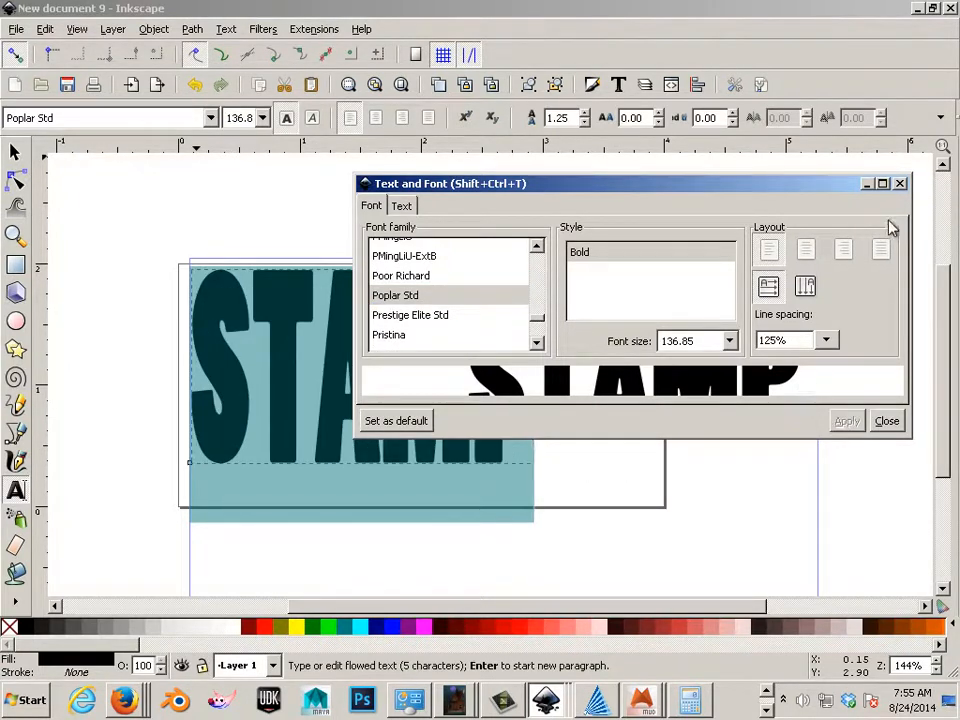
{"action": "left_click", "coordinate": [900, 183]}
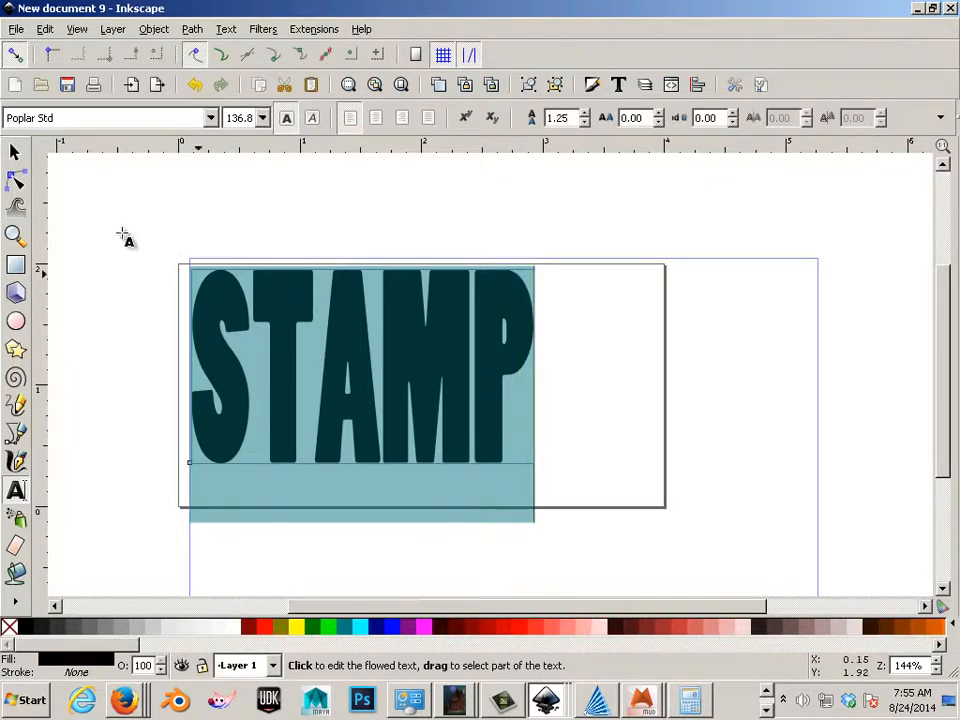
Stretch the STAMP text to about 3.77 in wide and 1.60 in high, and centre it roughly on the page
{"action": "left_click", "coordinate": [18, 152]}
{"action": "left_click_drag", "start_coordinate": [540, 369], "coordinate": [648, 377]}
{"action": "left_click_drag", "start_coordinate": [529, 358], "coordinate": [510, 377]}
{"action": "left_click", "coordinate": [141, 279]}
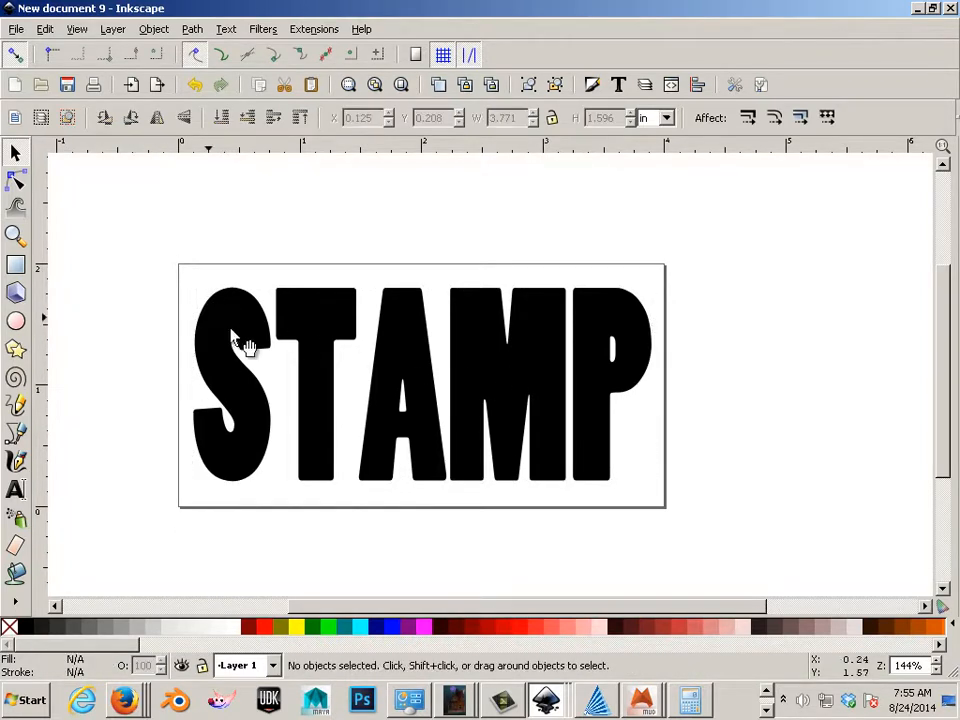
Open Fill and Stroke for the STAMP text and change its fill to pure green, RGBA 00ff00ff
{"action": "left_click", "coordinate": [346, 362]}
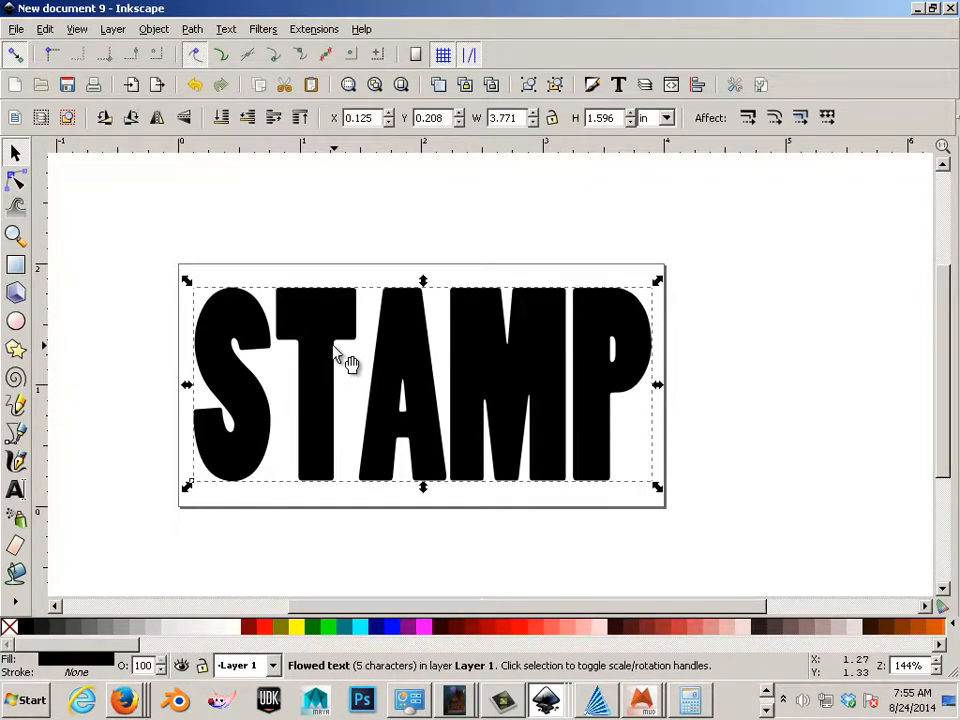
{"action": "left_click", "coordinate": [152, 30]}
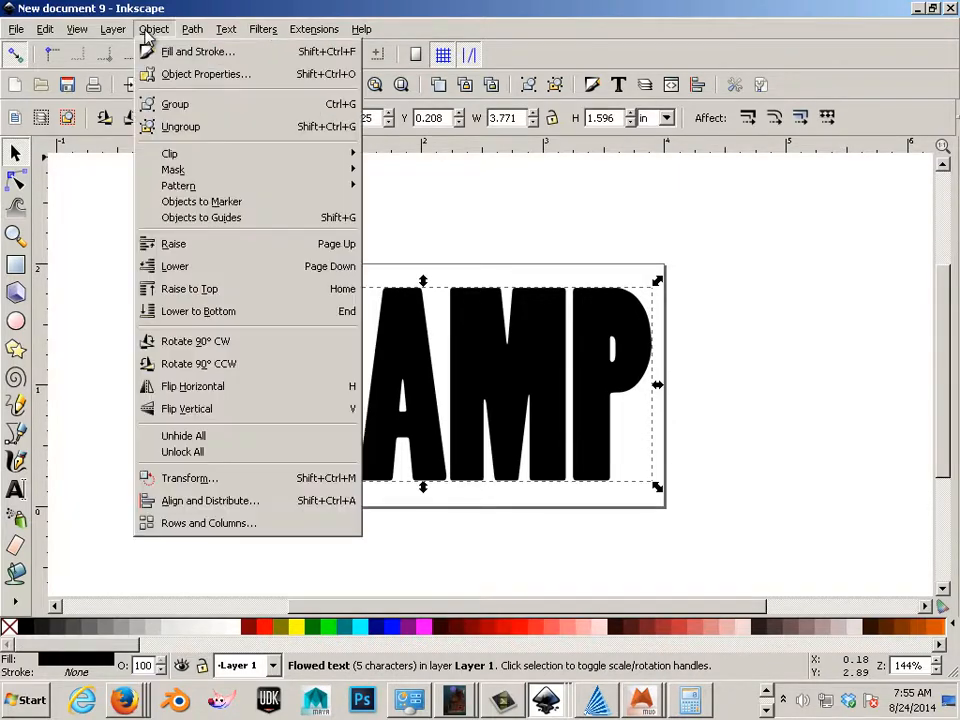
{"action": "left_click", "coordinate": [200, 51]}
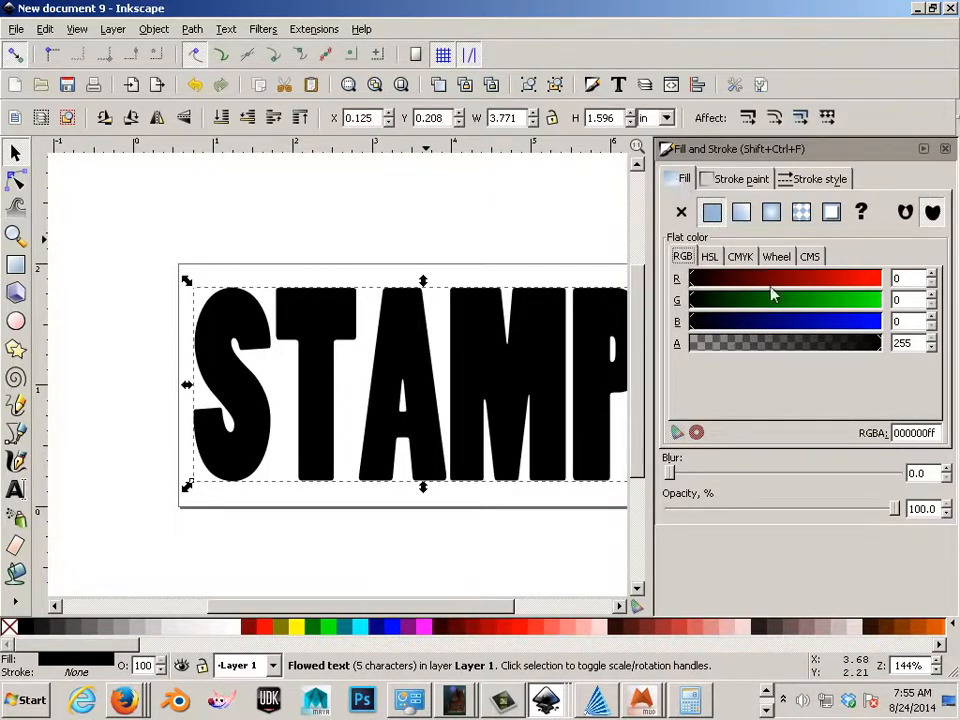
{"action": "left_click_drag", "start_coordinate": [864, 311], "coordinate": [893, 310]}
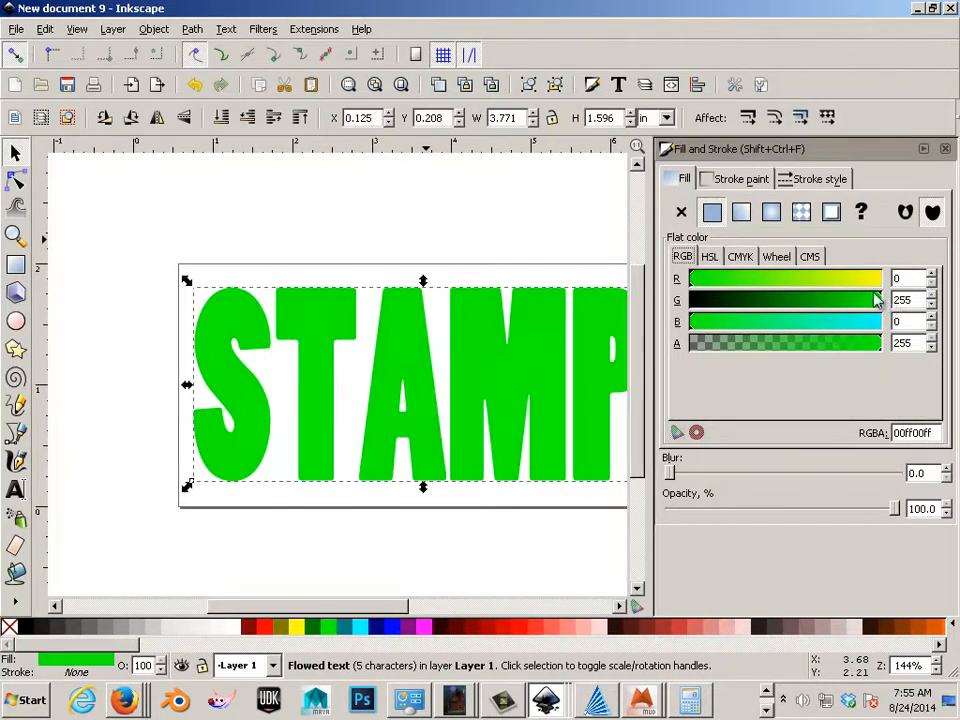
Give the STAMP letters a flat black outline with a stroke width of 0.05 in
{"action": "left_click", "coordinate": [727, 181]}
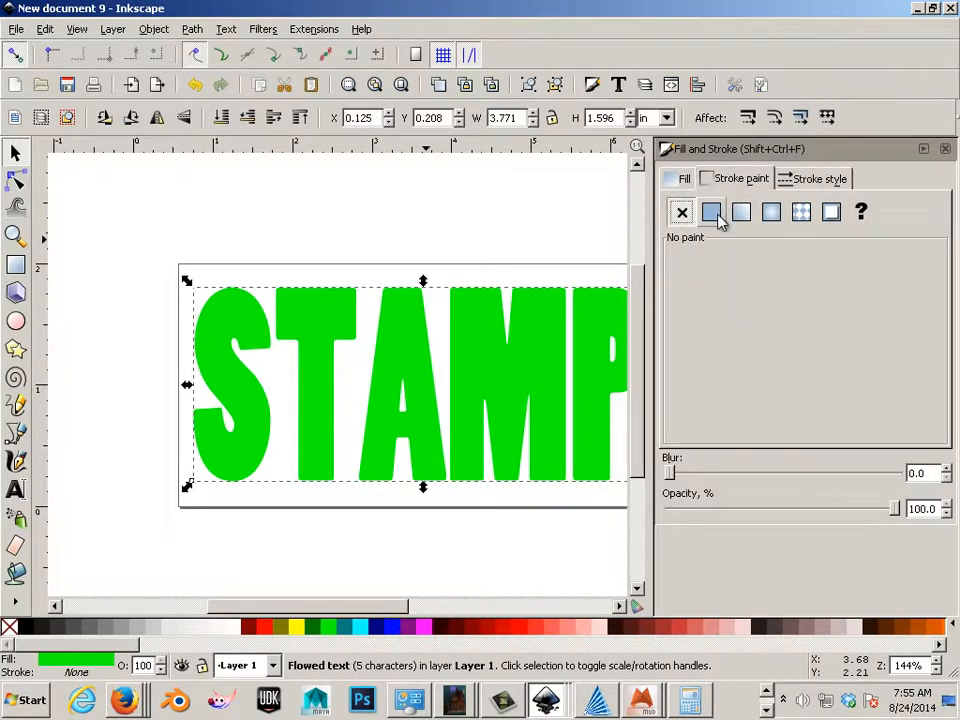
{"action": "left_click", "coordinate": [713, 214]}
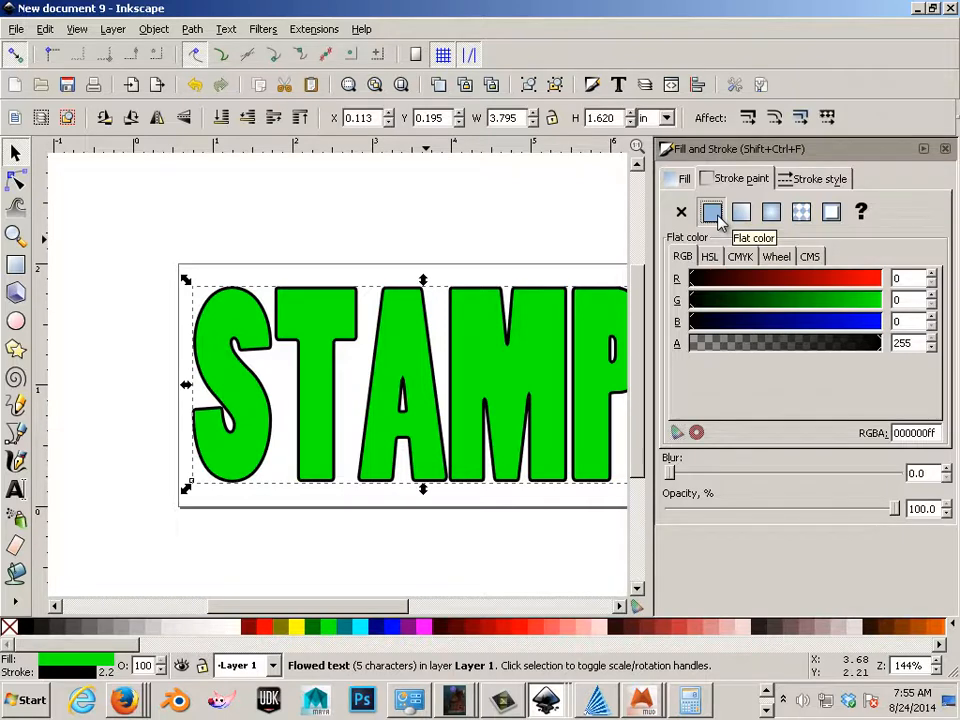
{"action": "left_click", "coordinate": [808, 187]}
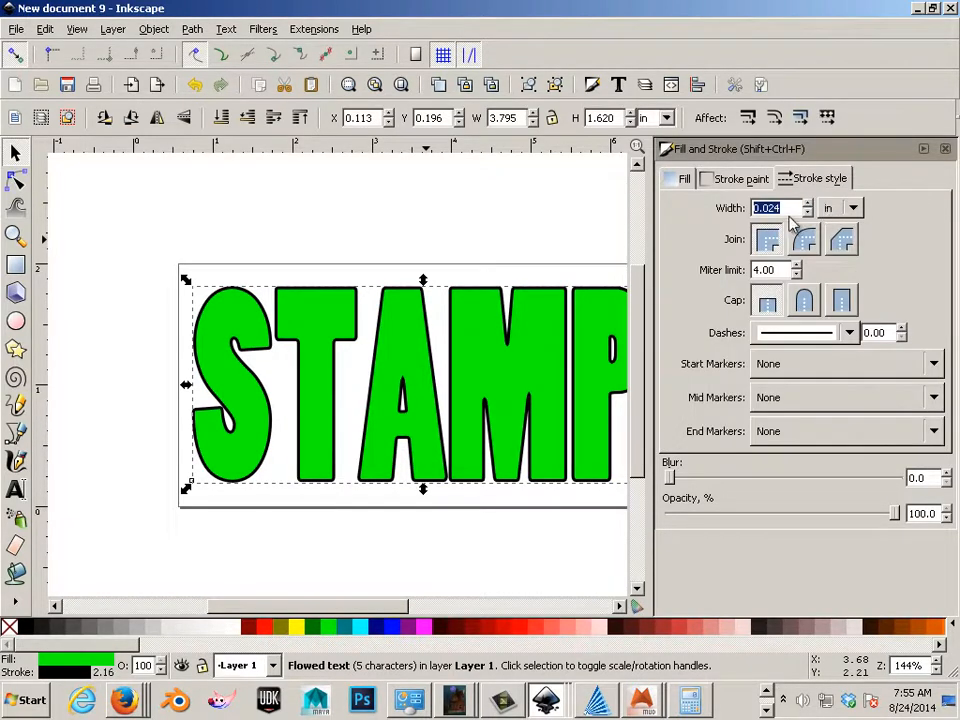
{"action": "scroll", "coordinate": [784, 207], "scroll_direction": "up", "scroll_amount": 1}
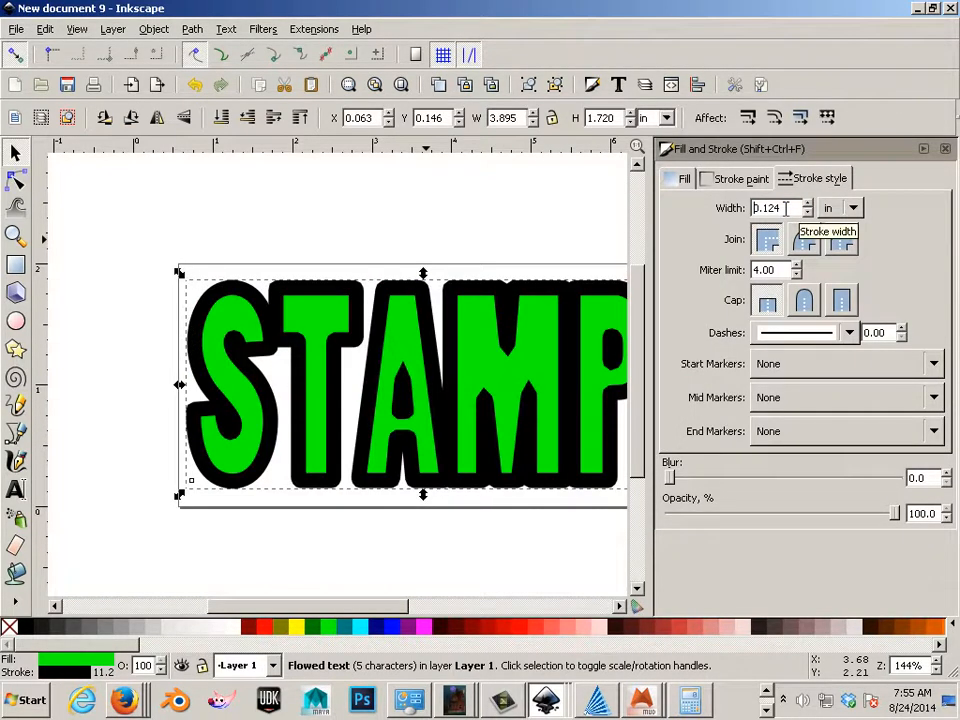
{"action": "scroll", "coordinate": [785, 207], "scroll_direction": "down", "scroll_amount": 1}
{"action": "scroll", "coordinate": [785, 207], "scroll_direction": "up", "scroll_amount": 1}
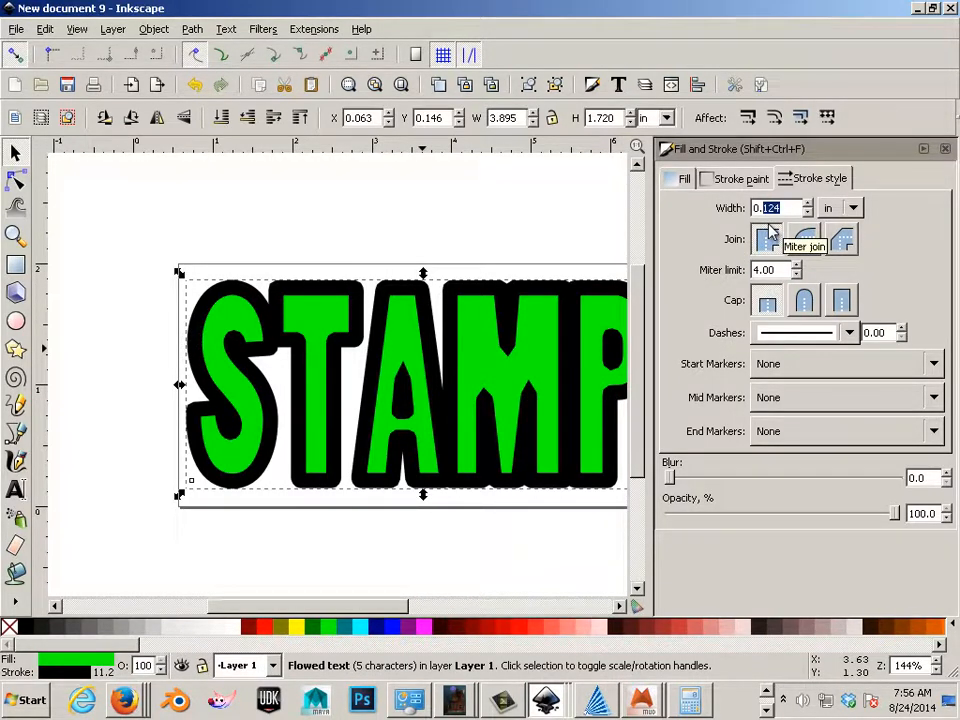
{"action": "type", "text": "05"}
{"action": "key", "text": "Return"}
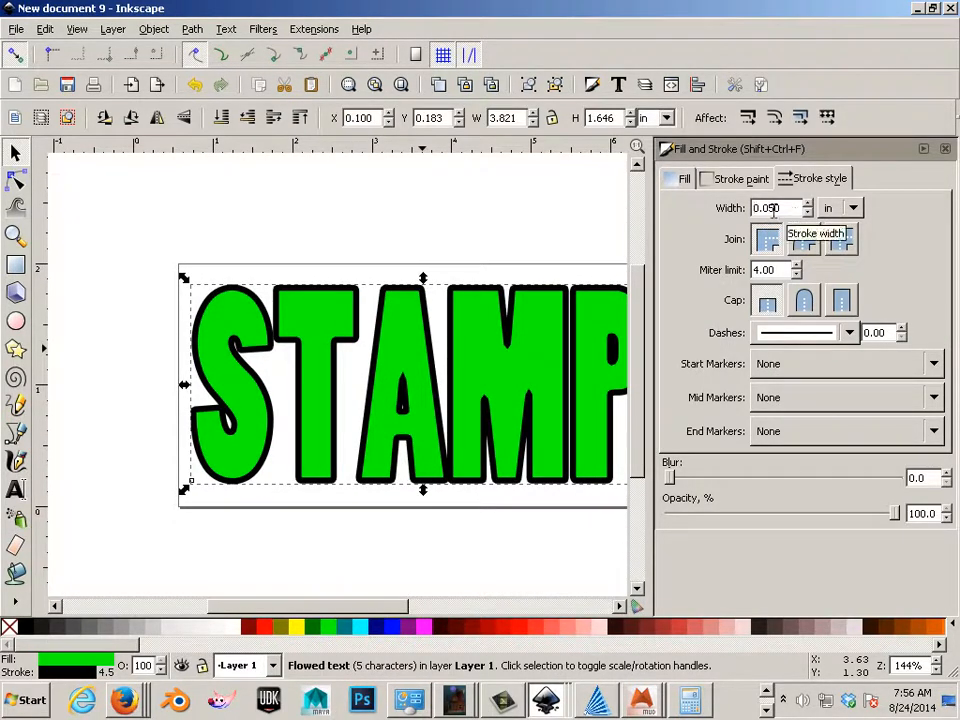
Set the outline's stroke width to 0.08 in, close the Fill and Stroke settings and deselect the text
{"action": "key", "text": "BackSpace"}
{"action": "type", "text": "8"}
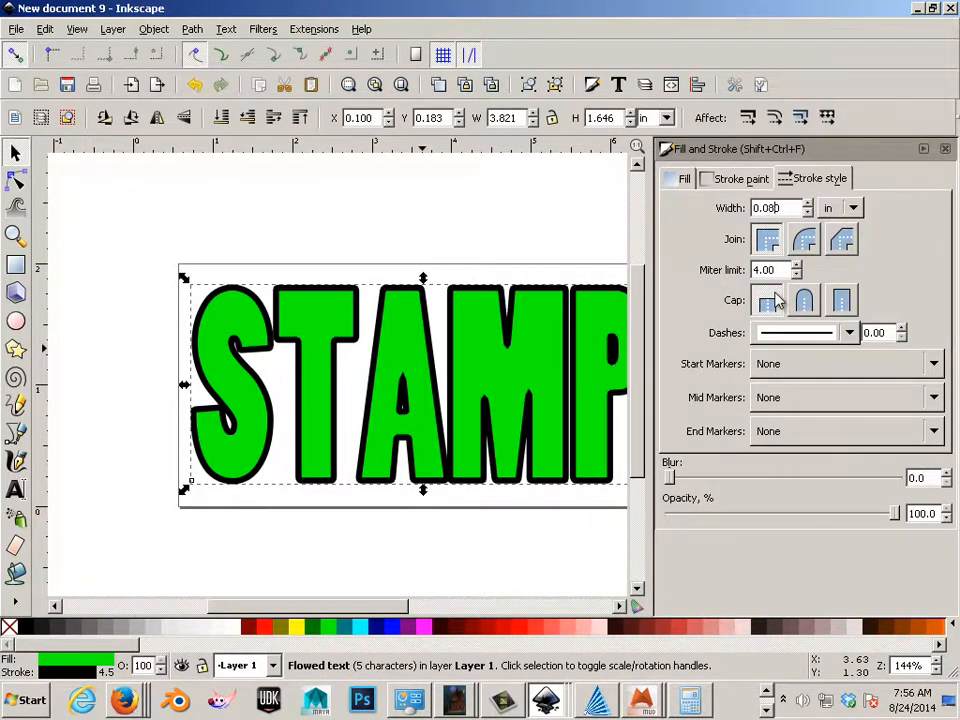
{"action": "key", "text": "Return"}
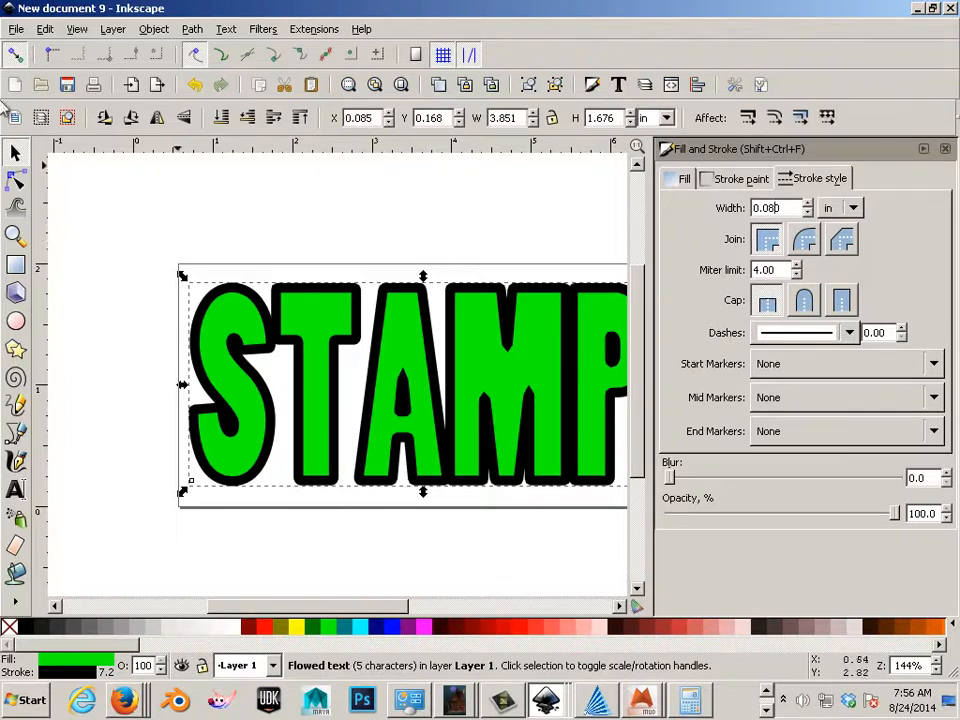
{"action": "left_click", "coordinate": [72, 222]}
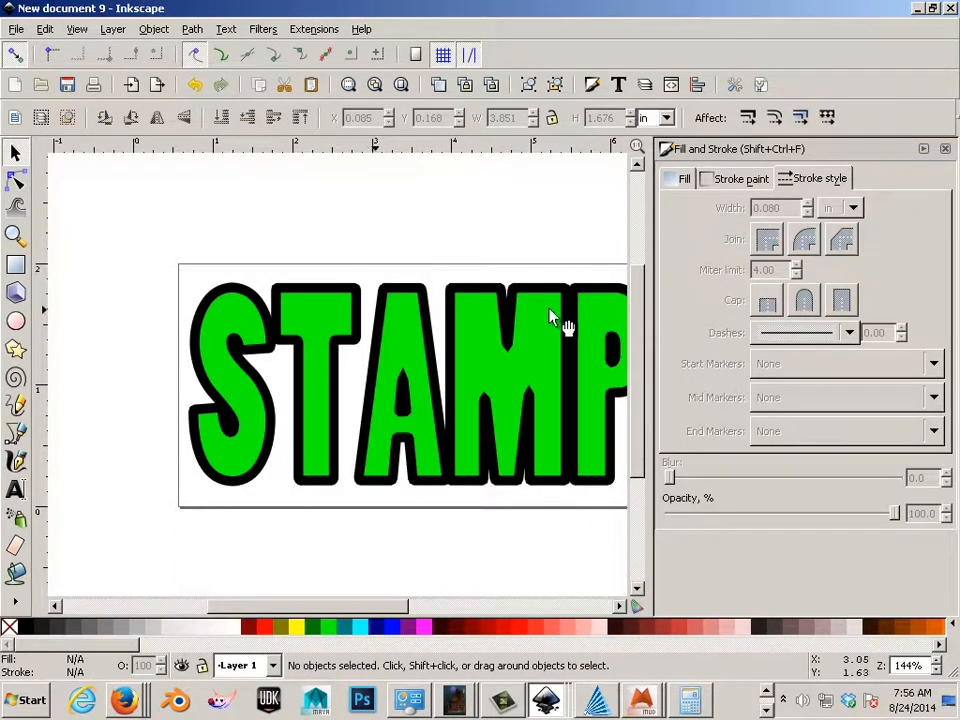
{"action": "left_click", "coordinate": [590, 322]}
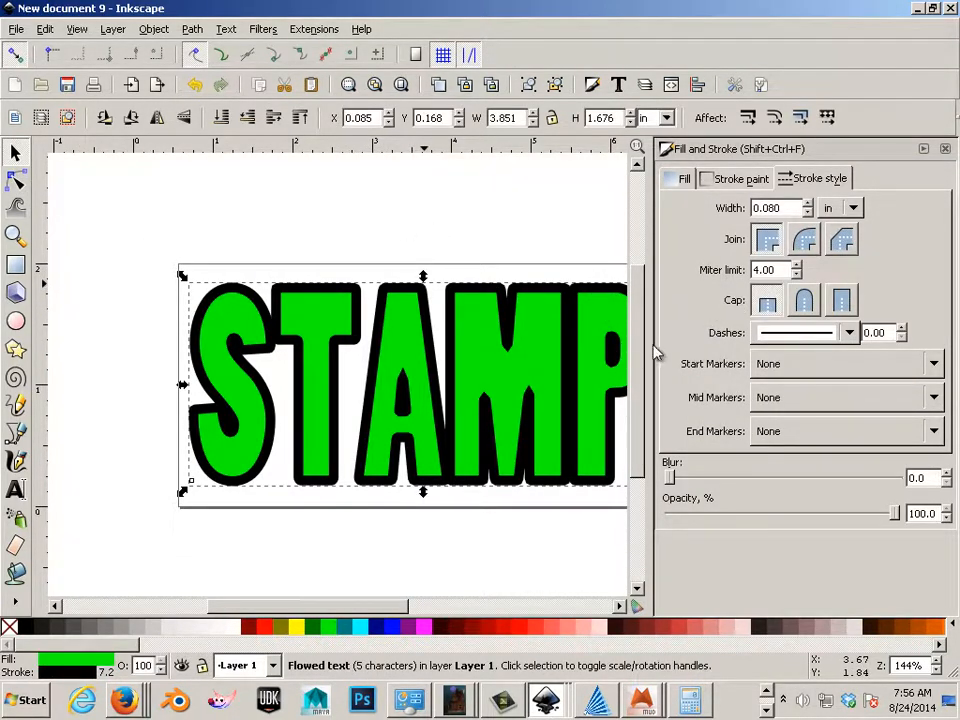
{"action": "left_click", "coordinate": [945, 148]}
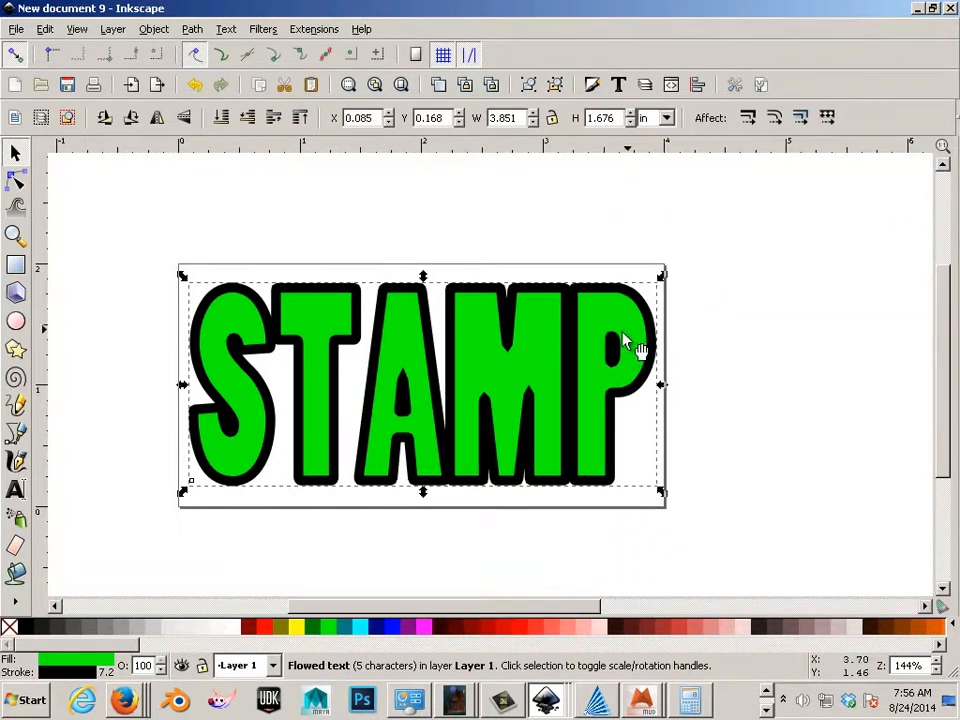
{"action": "left_click", "coordinate": [545, 226]}
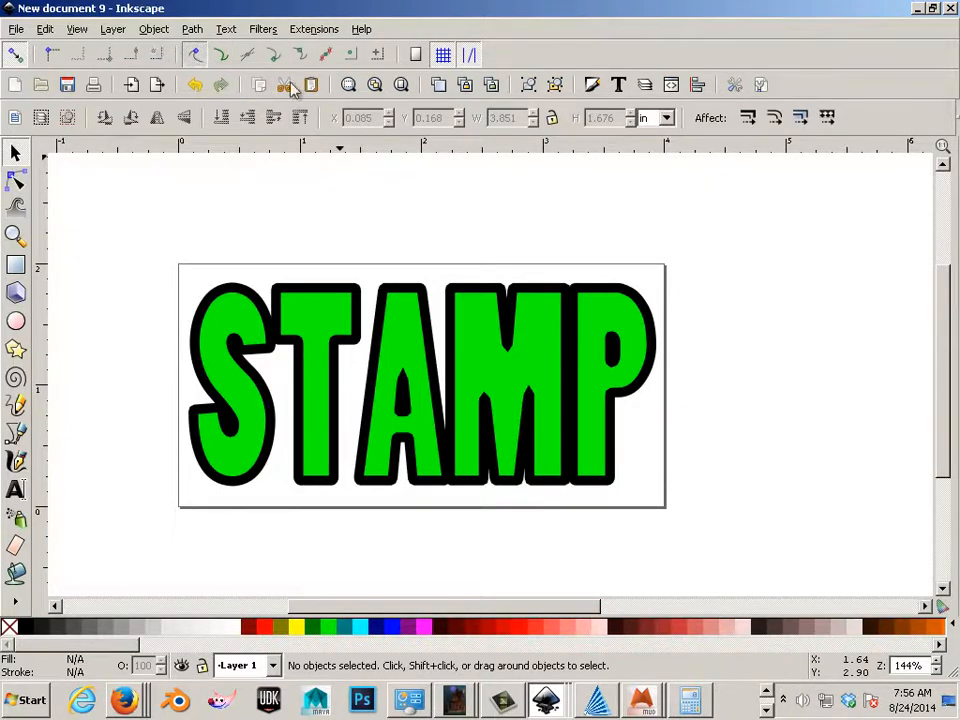
Open the layer list and add a new layer positioned below Layer 1
{"action": "left_click", "coordinate": [113, 30]}
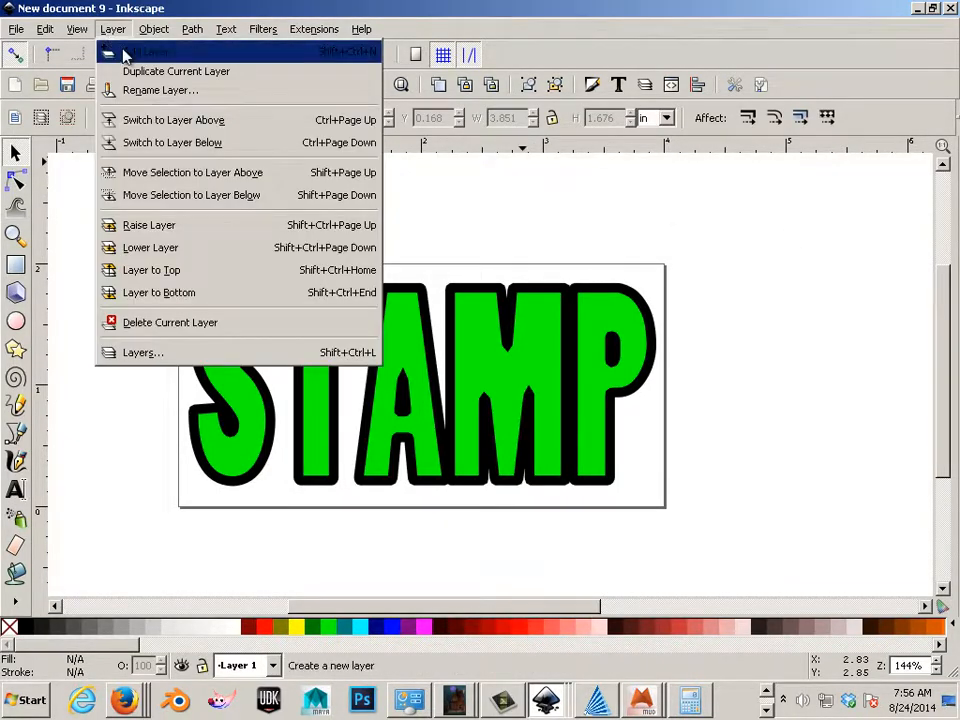
{"action": "left_click", "coordinate": [135, 352]}
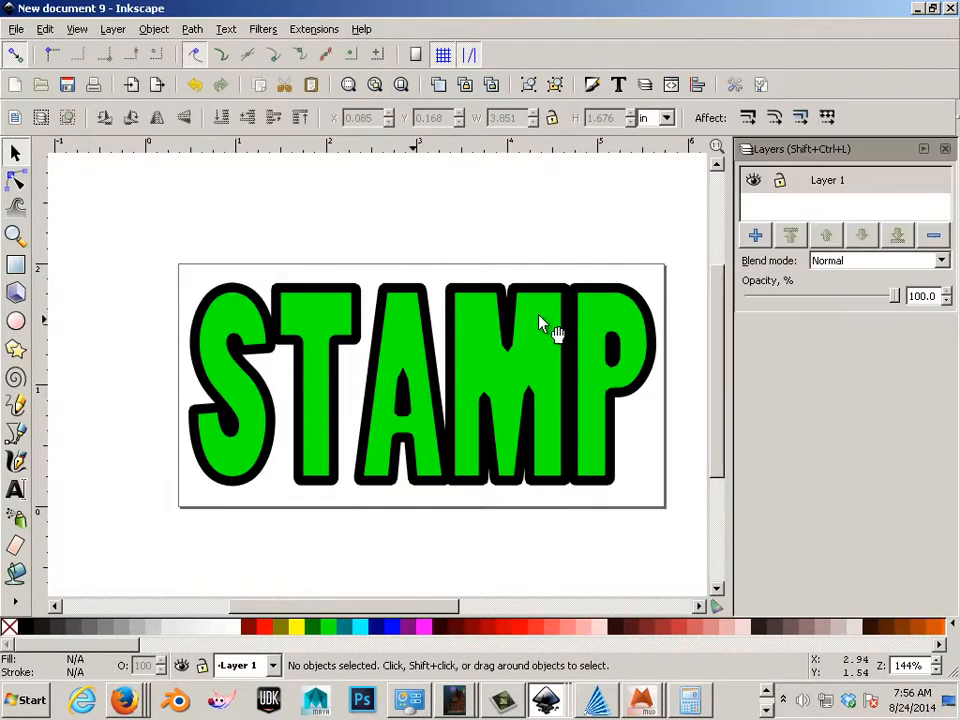
{"action": "left_click", "coordinate": [835, 190]}
{"action": "left_click", "coordinate": [813, 213]}
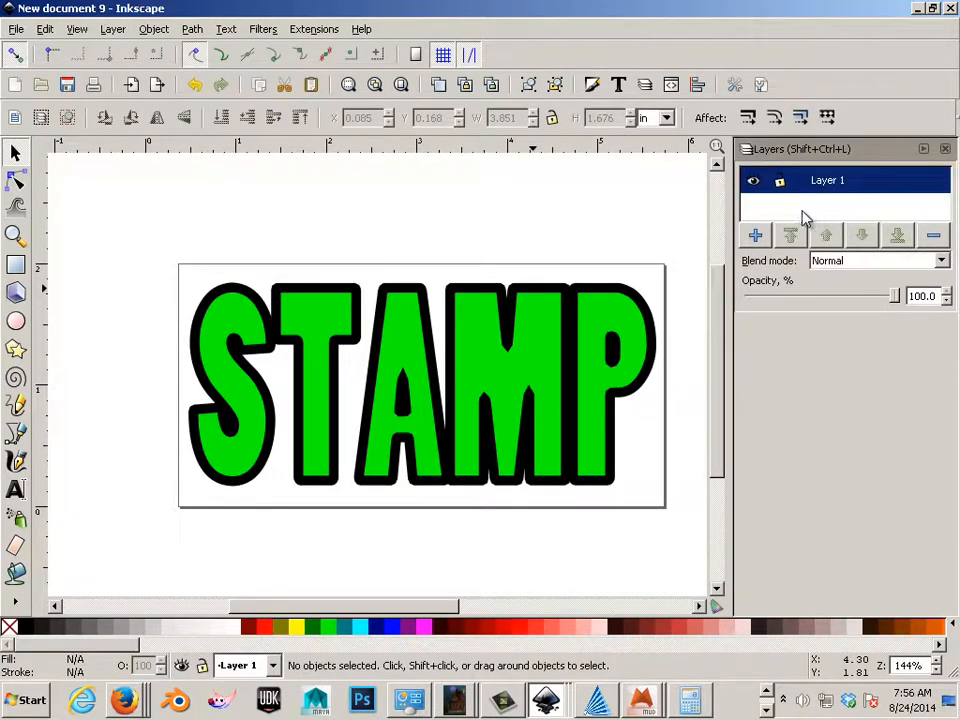
{"action": "left_click", "coordinate": [755, 235]}
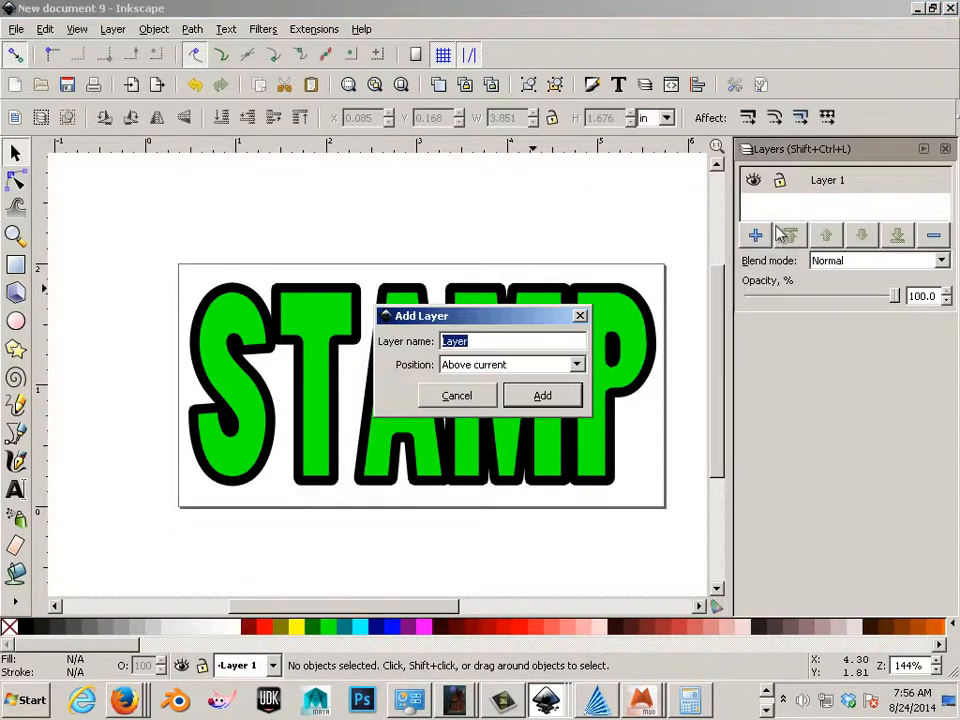
{"action": "left_click", "coordinate": [574, 366]}
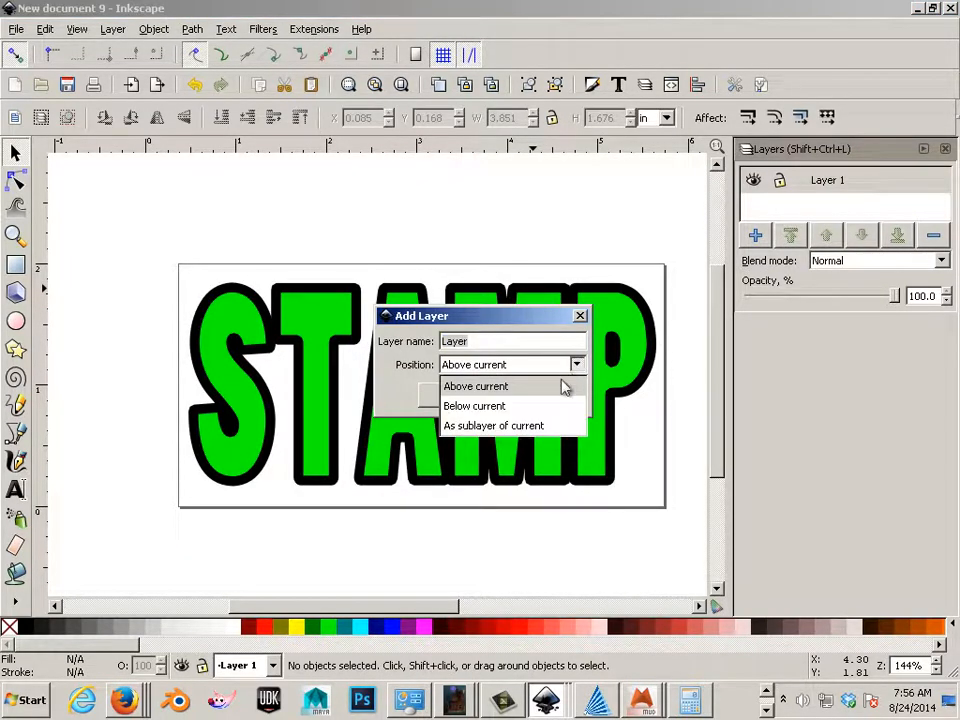
{"action": "left_click", "coordinate": [476, 405]}
{"action": "left_click", "coordinate": [536, 400]}
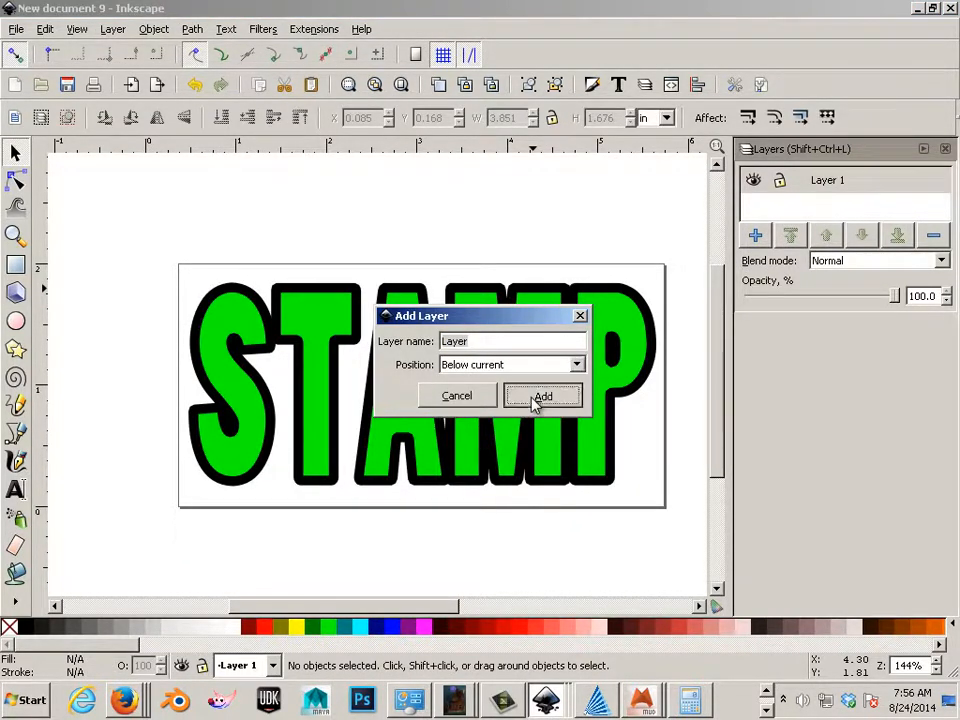
Name the new lower layer bACKGROUND
{"action": "left_click", "coordinate": [853, 208]}
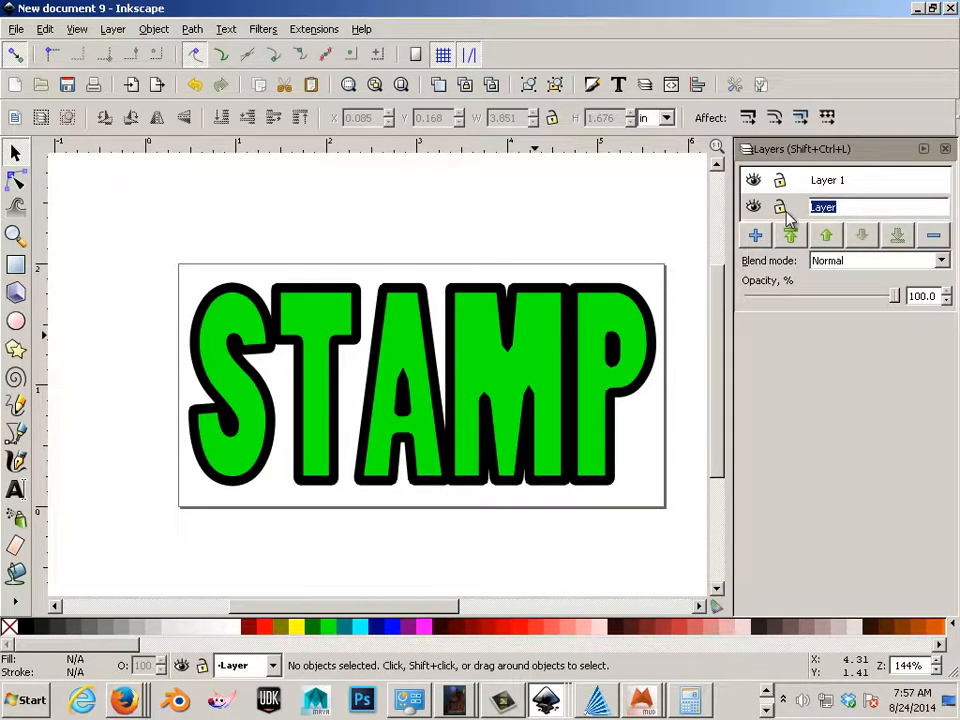
{"action": "type", "text": "bACKGROUND"}
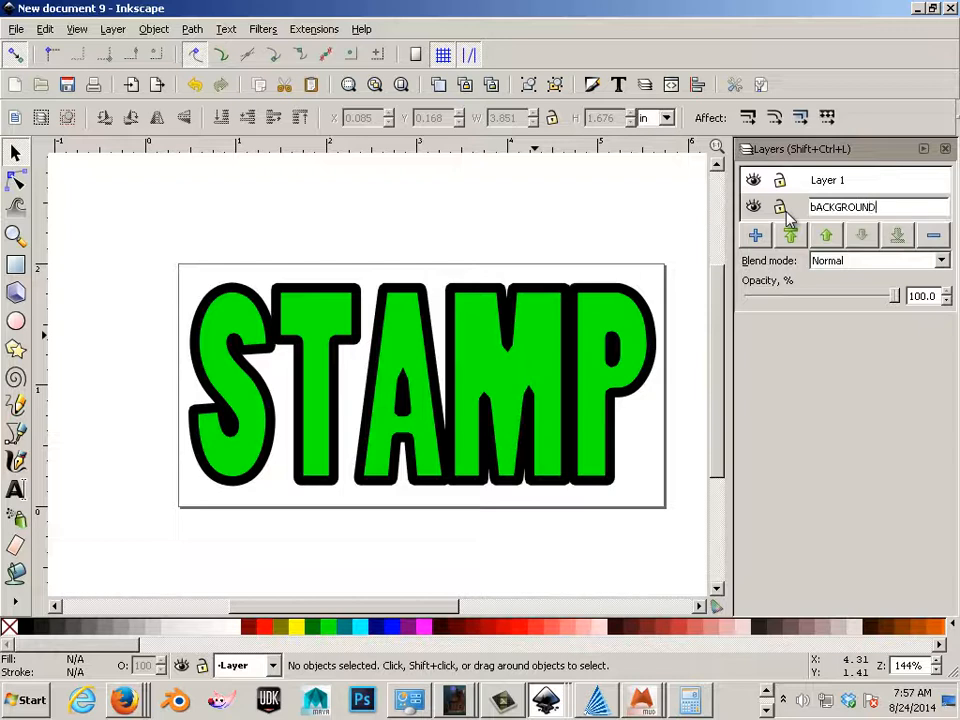
{"action": "key", "text": "Return"}
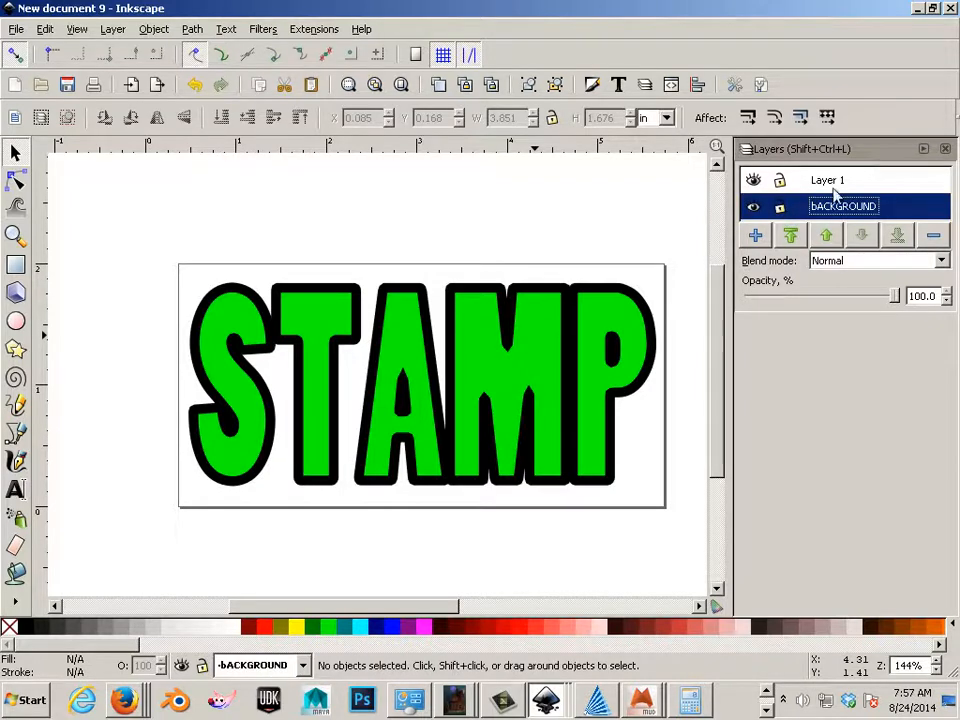
Rename Layer 1, which holds the lettering, as gREEN
{"action": "left_click", "coordinate": [780, 183]}
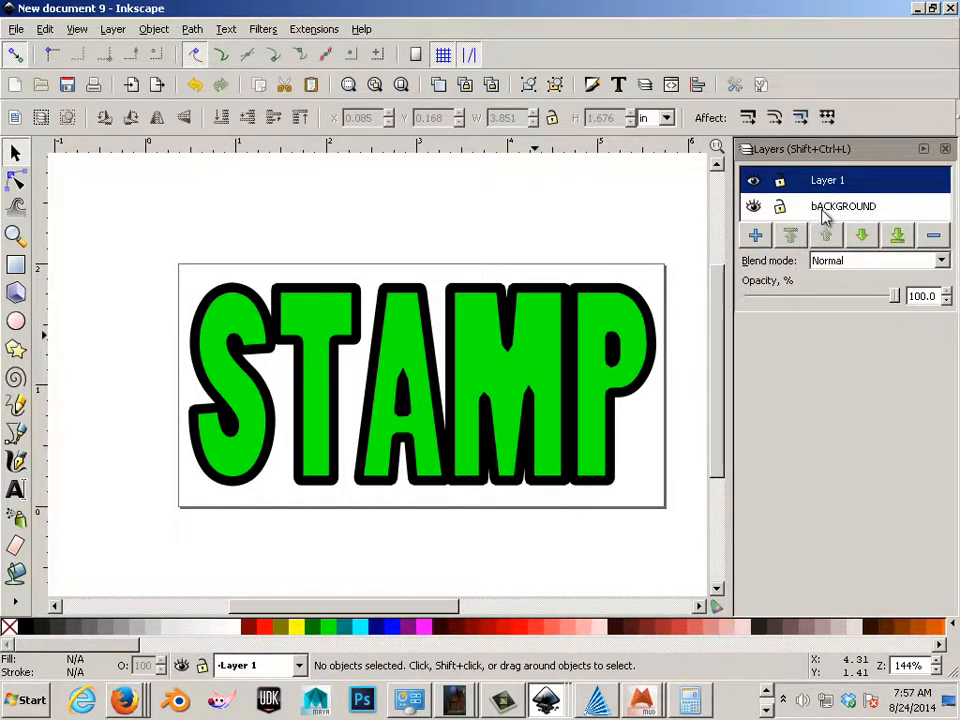
{"action": "double_click", "coordinate": [830, 181]}
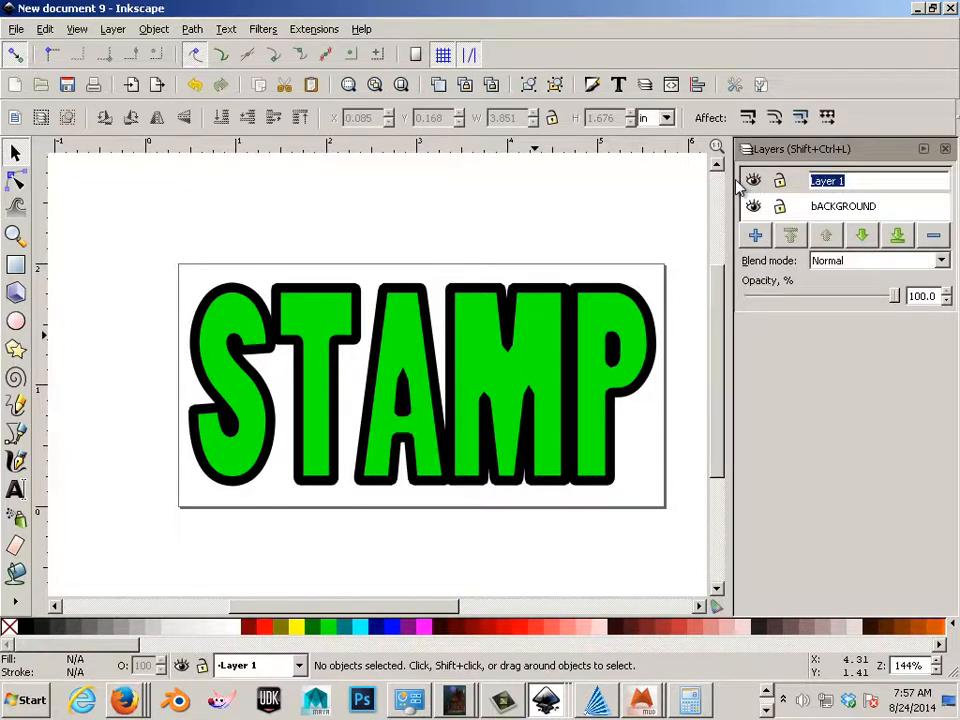
{"action": "type", "text": "gREEN"}
{"action": "key", "text": "Return"}
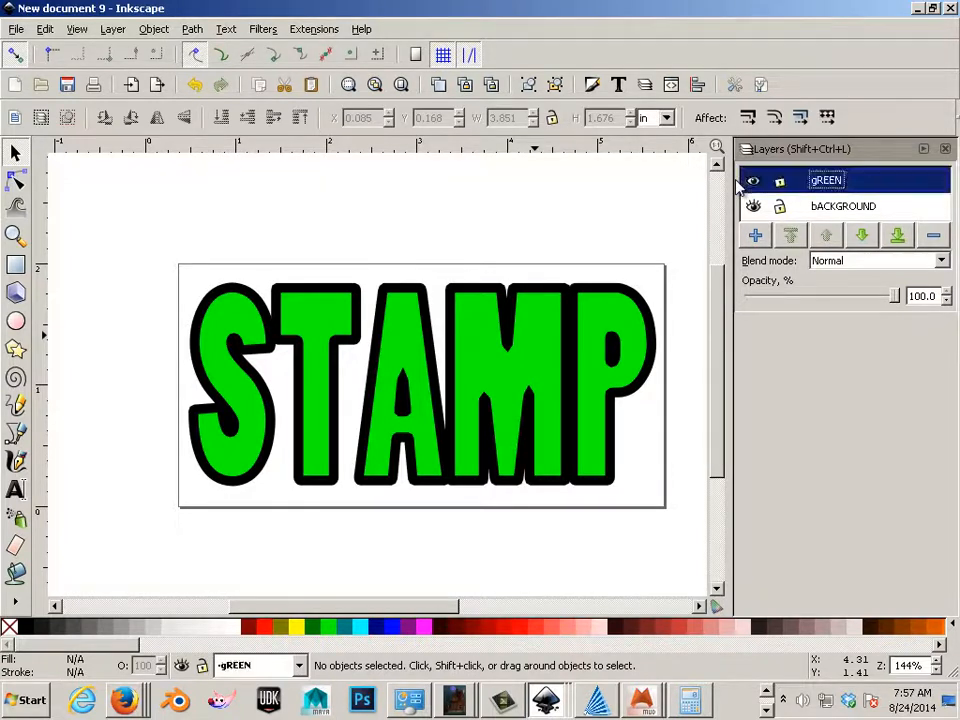
{"action": "double_click", "coordinate": [870, 188]}
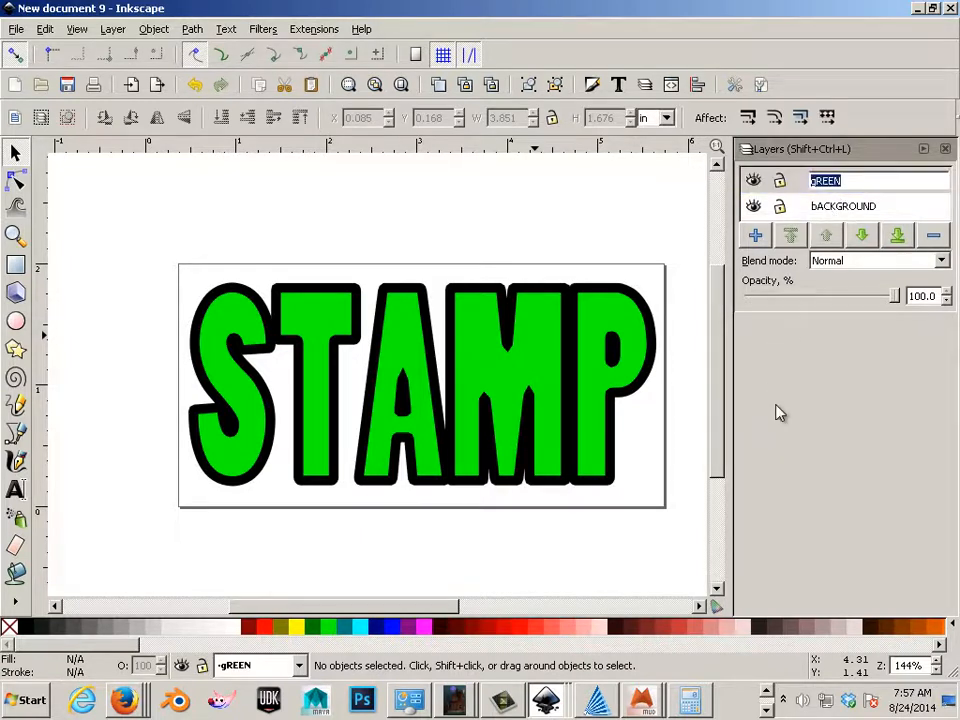
Convert the STAMP text object to paths with Object to Path
{"action": "left_click", "coordinate": [381, 306]}
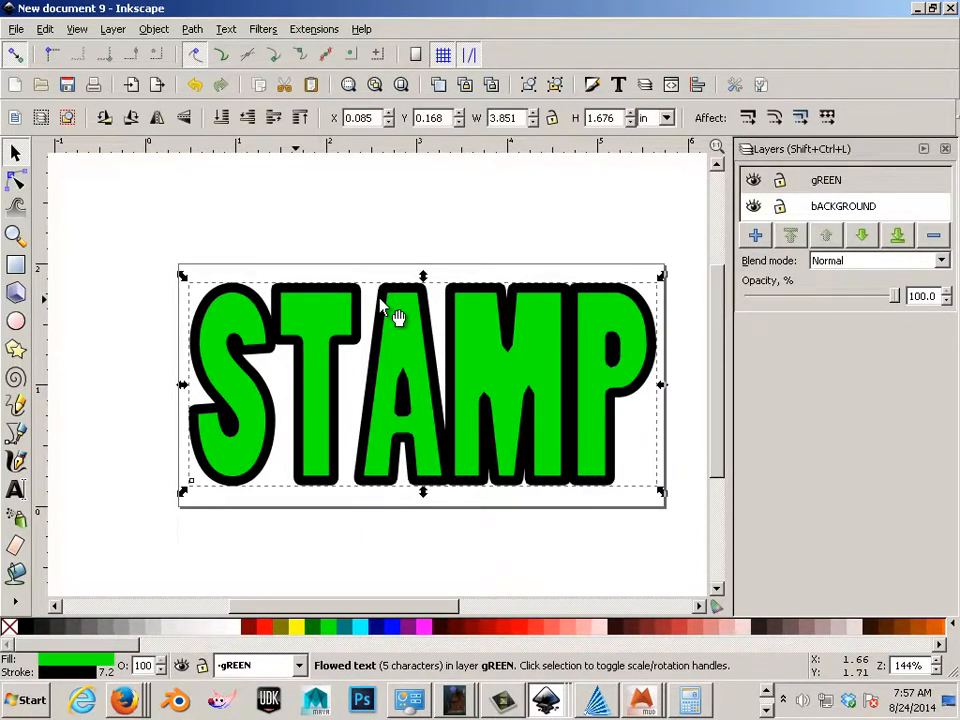
{"action": "left_click", "coordinate": [195, 30]}
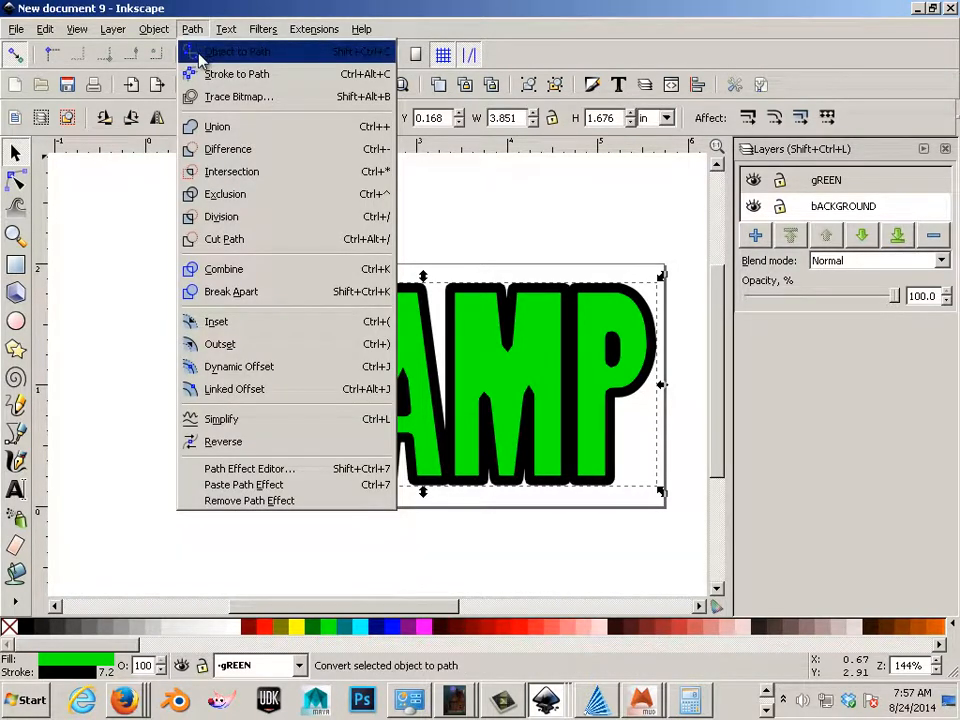
{"action": "left_click", "coordinate": [199, 60]}
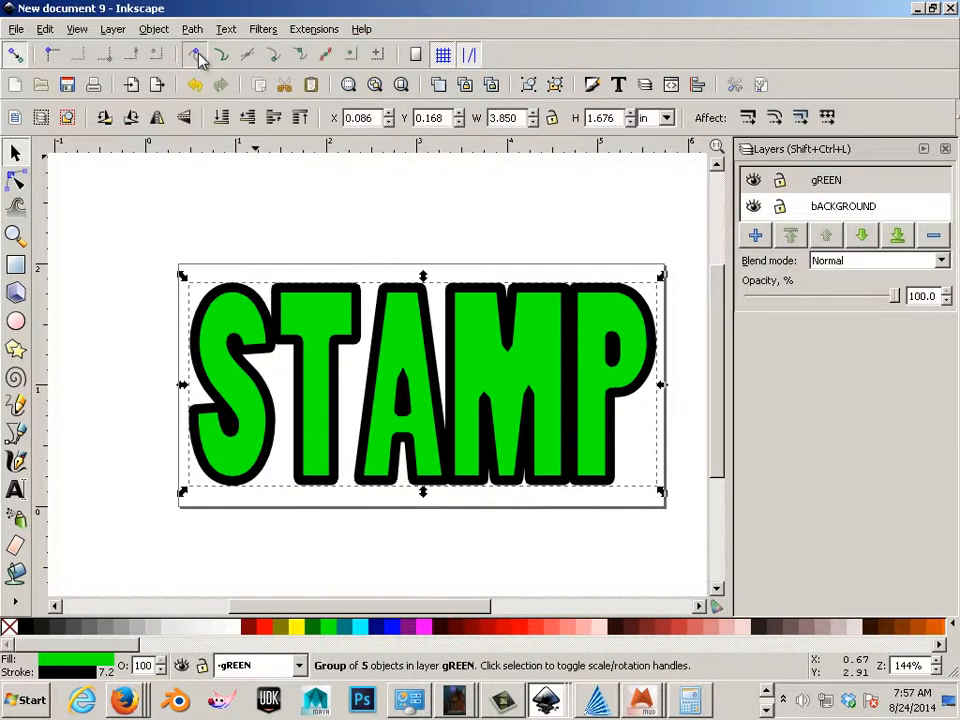
Try to break the group of STAMP letter paths apart with Break Apart
{"action": "left_click", "coordinate": [296, 248]}
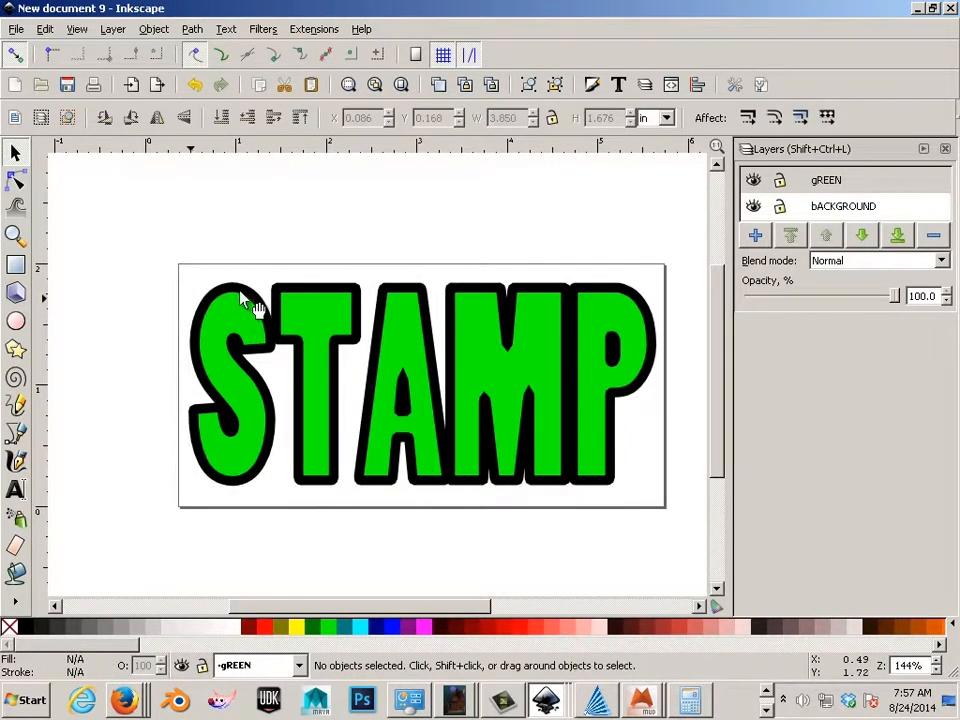
{"action": "left_click", "coordinate": [253, 306]}
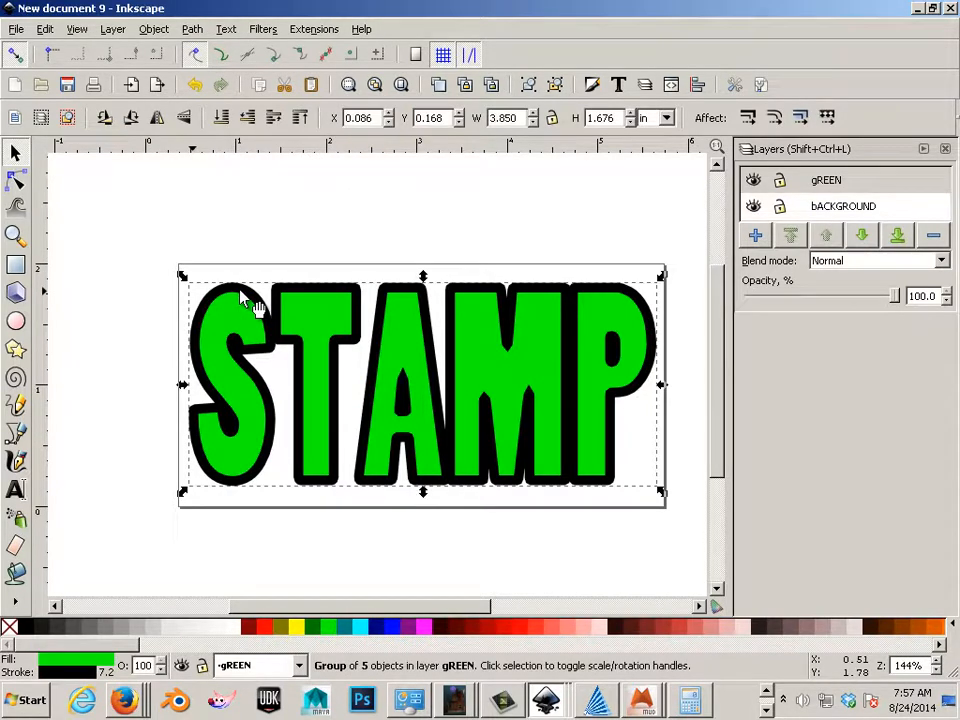
{"action": "left_click", "coordinate": [155, 31]}
{"action": "mouse_move", "coordinate": [192, 35]}
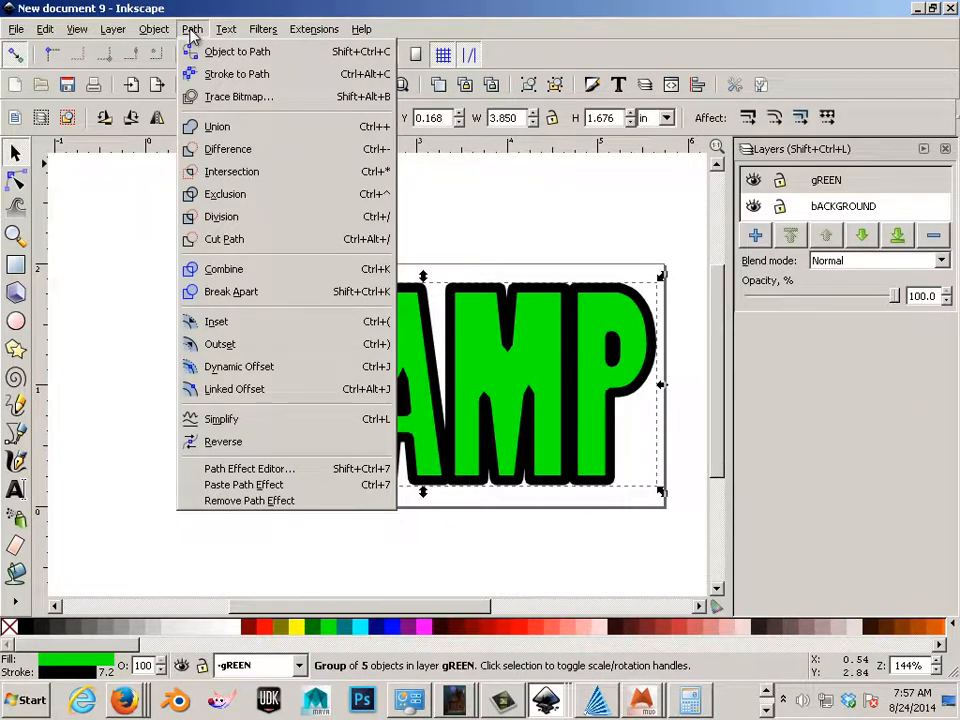
{"action": "left_click", "coordinate": [268, 295]}
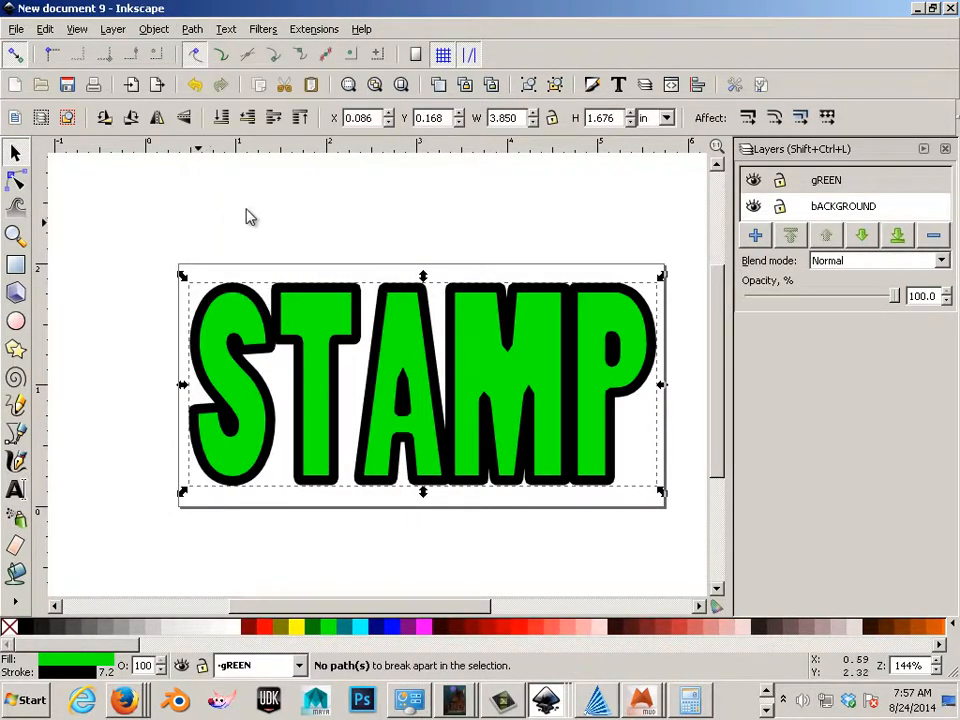
{"action": "left_click", "coordinate": [250, 217]}
Ungroup the STAMP letters and check that the S, T and A can be selected individually
{"action": "left_click", "coordinate": [252, 300]}
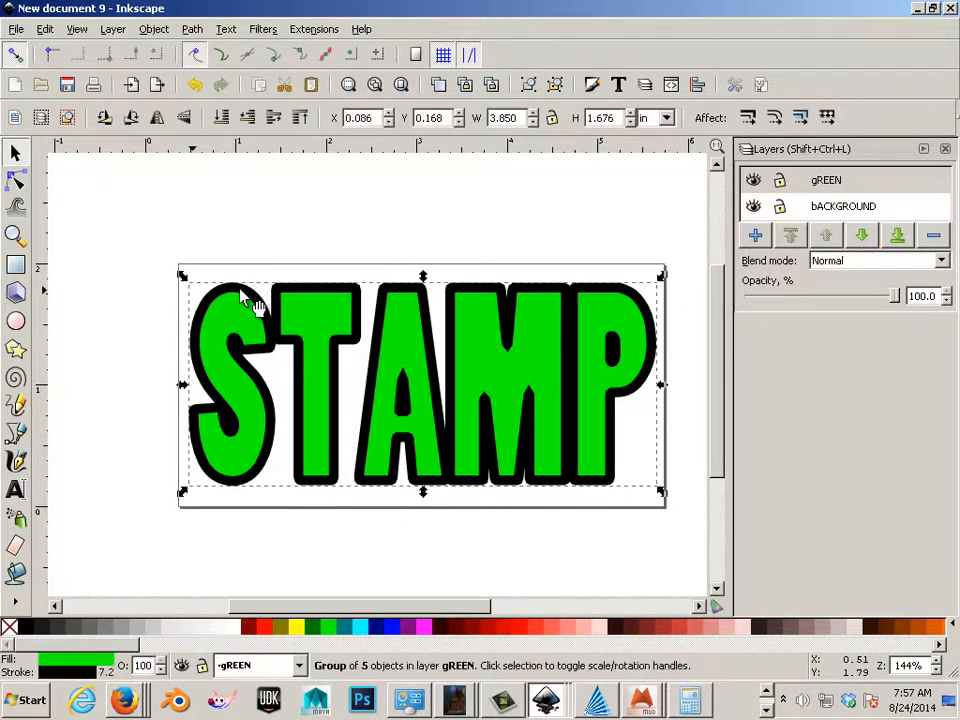
{"action": "left_click", "coordinate": [148, 30]}
{"action": "left_click", "coordinate": [172, 123]}
{"action": "left_click", "coordinate": [246, 267]}
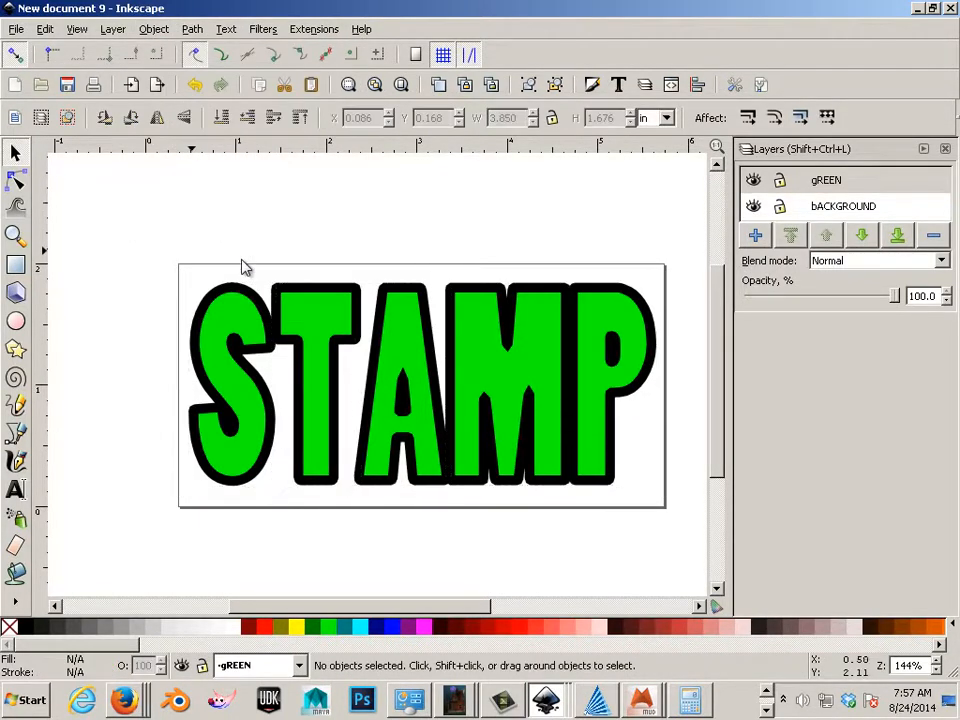
{"action": "left_click", "coordinate": [249, 305]}
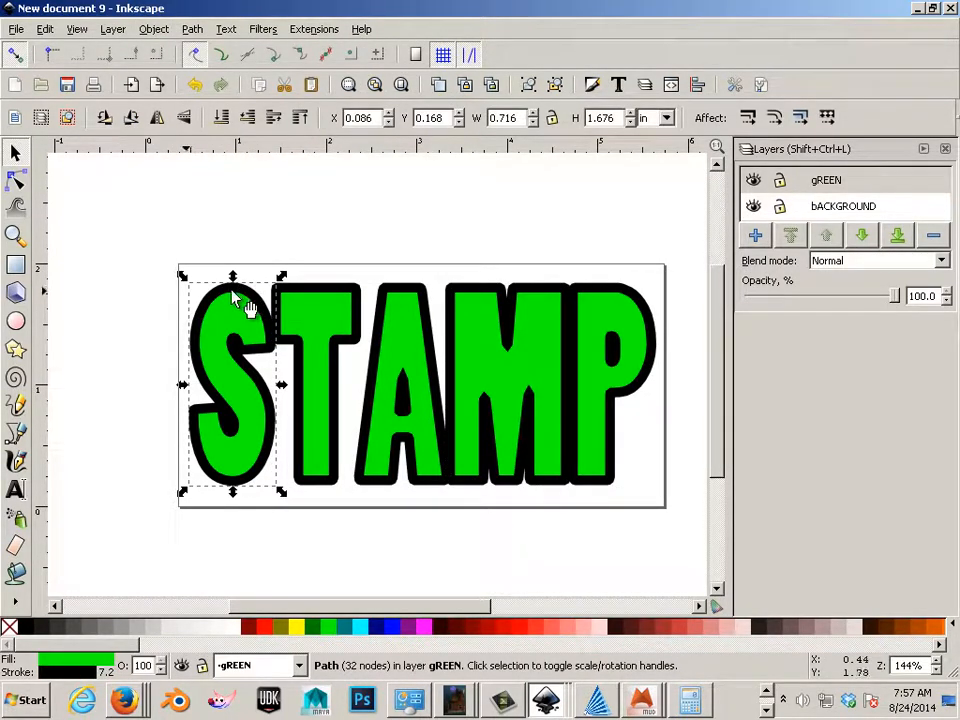
{"action": "left_click", "coordinate": [318, 318]}
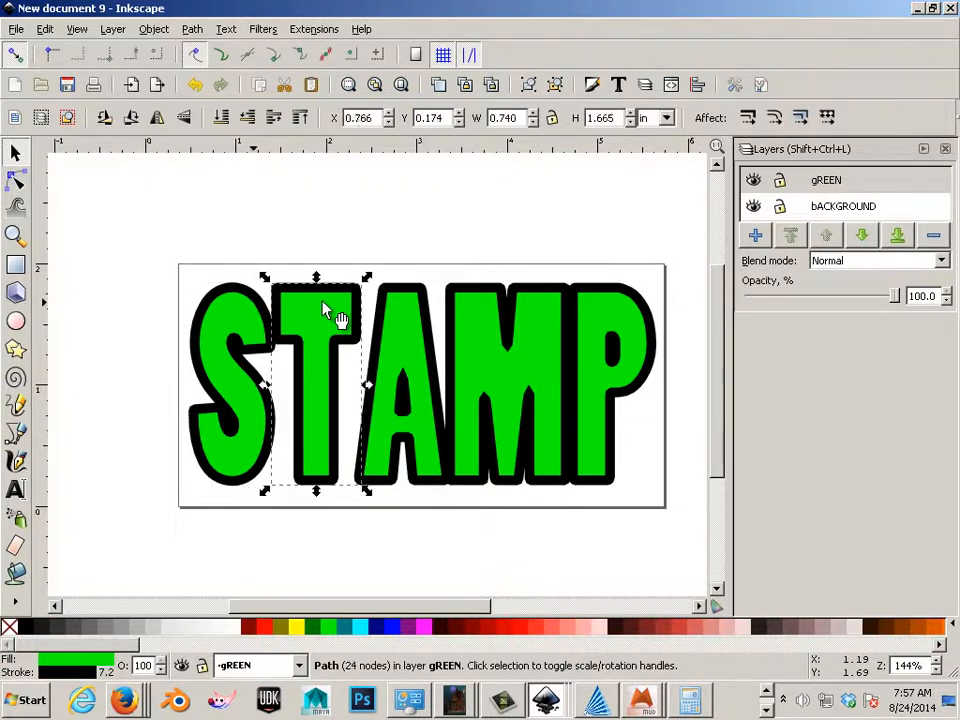
{"action": "left_click", "coordinate": [393, 316]}
Try Break Apart on the letter S and undo the change
{"action": "left_click", "coordinate": [229, 318]}
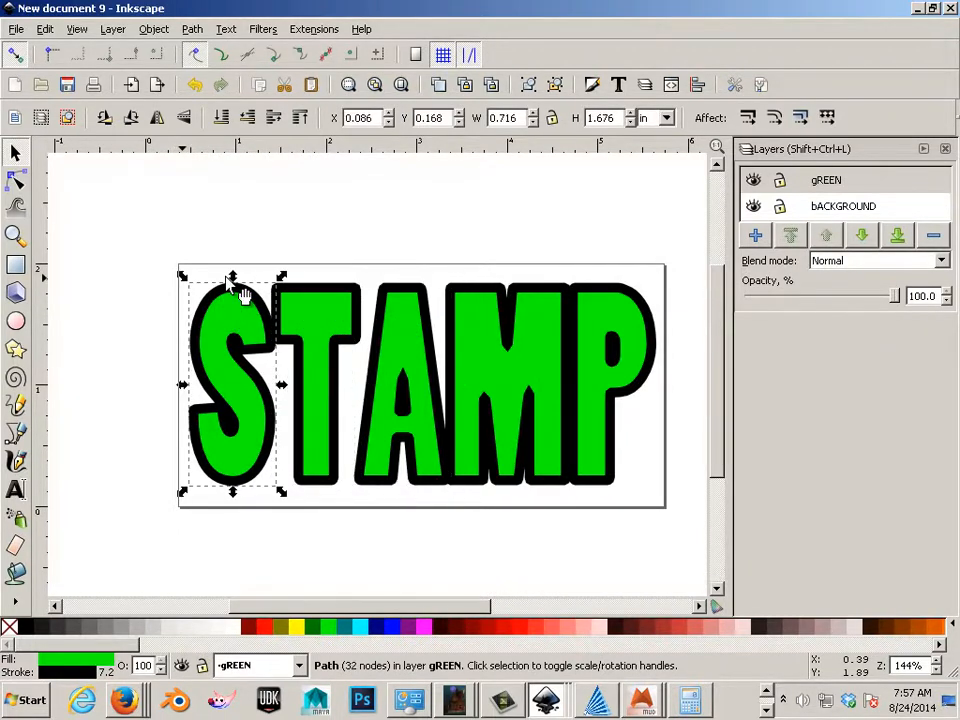
{"action": "left_click", "coordinate": [226, 29]}
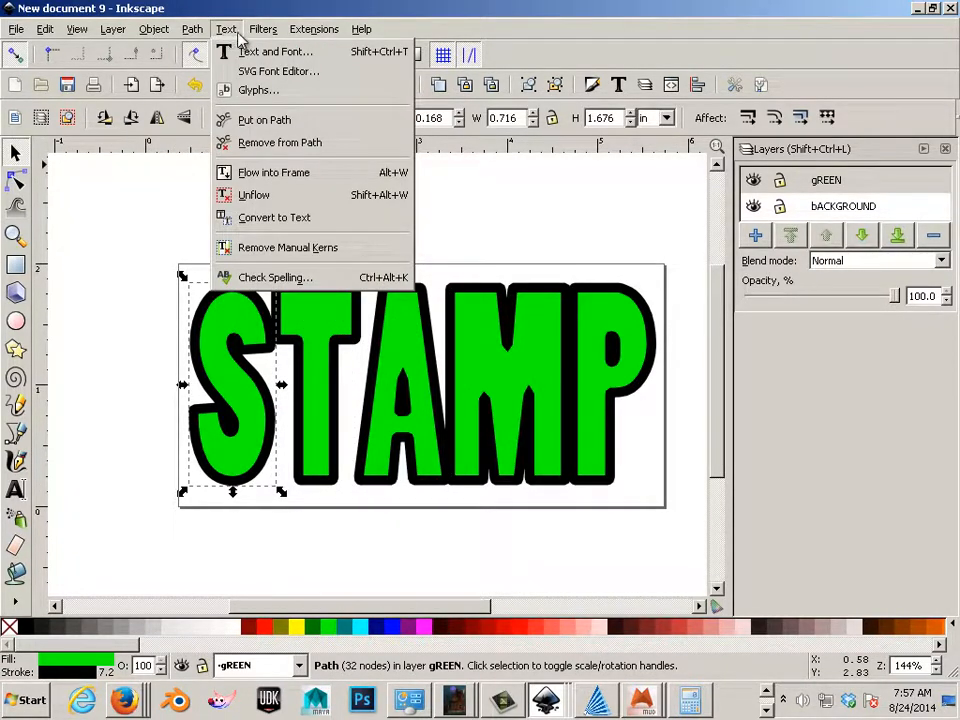
{"action": "left_click", "coordinate": [194, 30]}
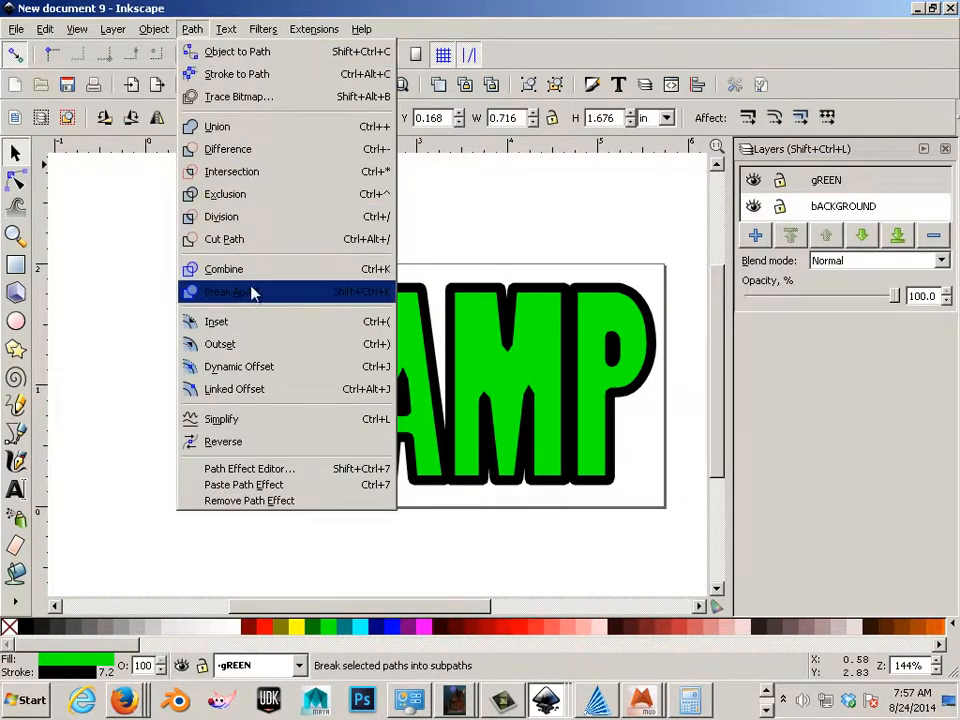
{"action": "left_click", "coordinate": [228, 318]}
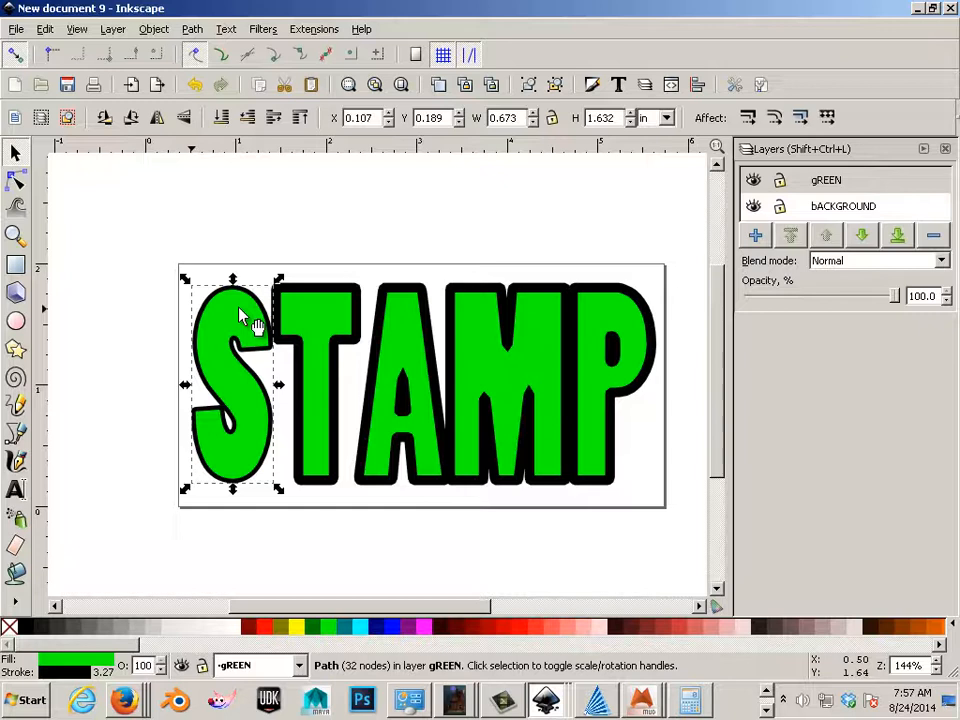
{"action": "key", "text": "ctrl"}
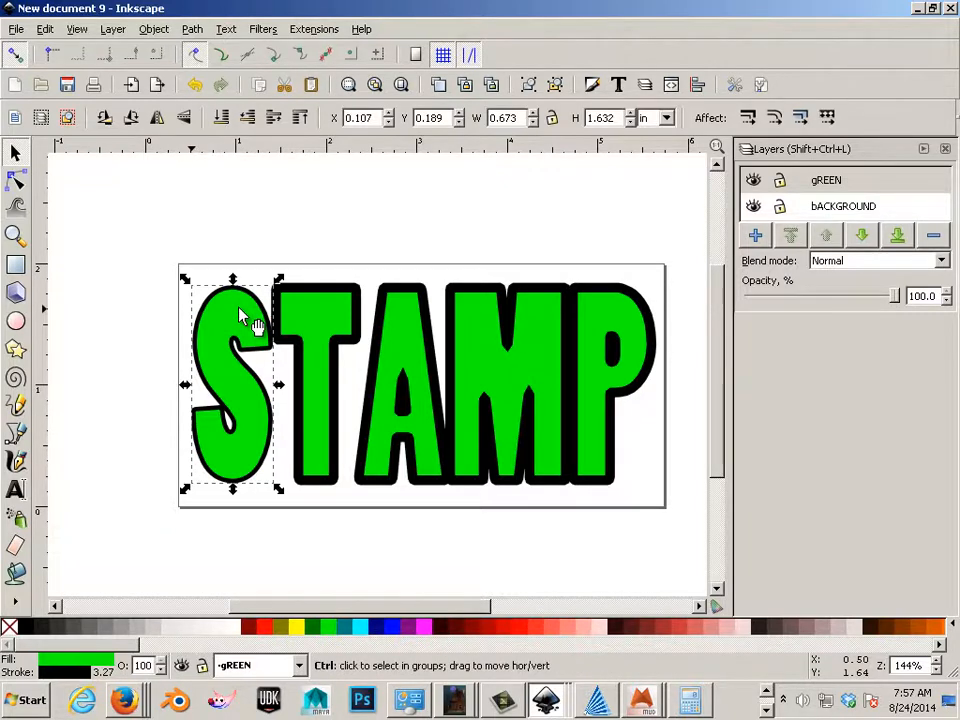
{"action": "key", "text": "ctrl+z"}
Convert the outline of the letter S to a path with Stroke to Path
{"action": "left_click", "coordinate": [242, 317]}
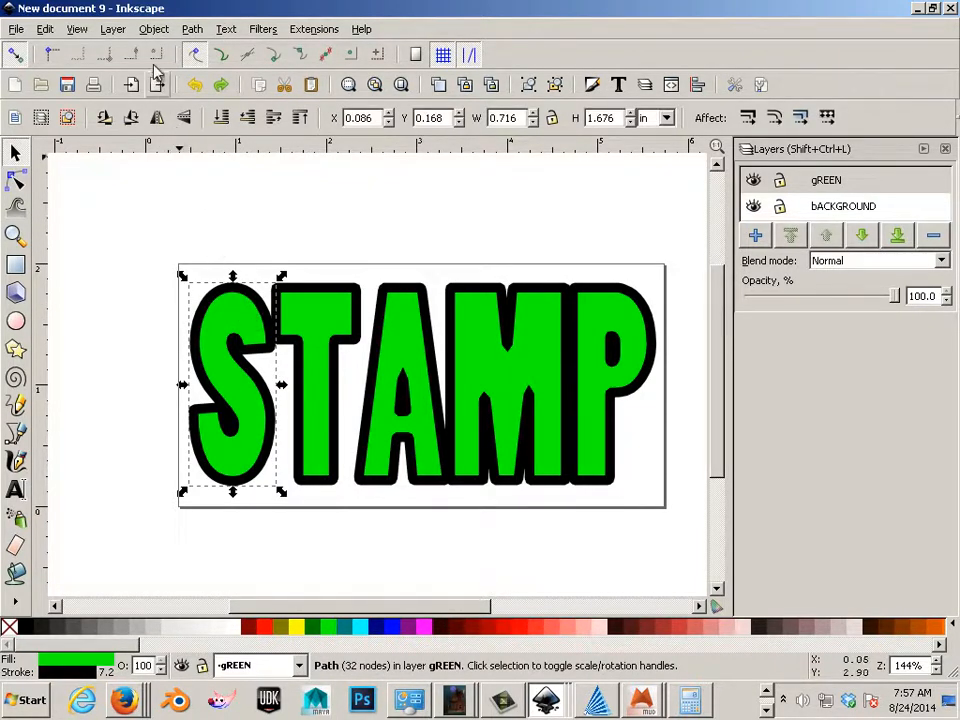
{"action": "left_click", "coordinate": [225, 29]}
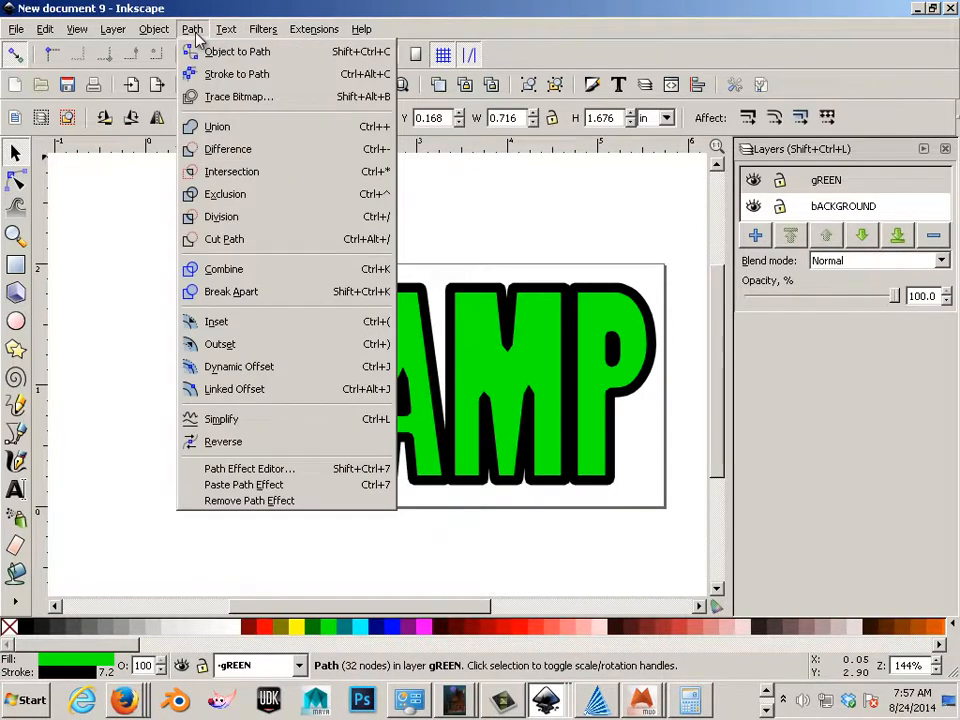
{"action": "left_click", "coordinate": [303, 82]}
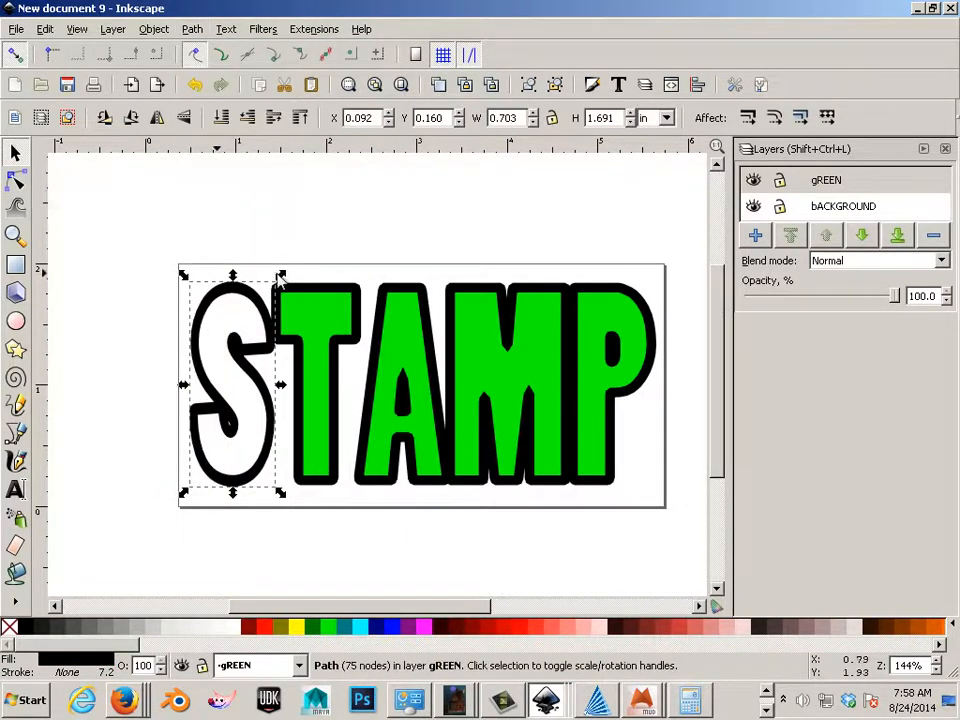
Convert the outline of the letter T to a path with Stroke to Path
{"action": "left_click", "coordinate": [311, 313]}
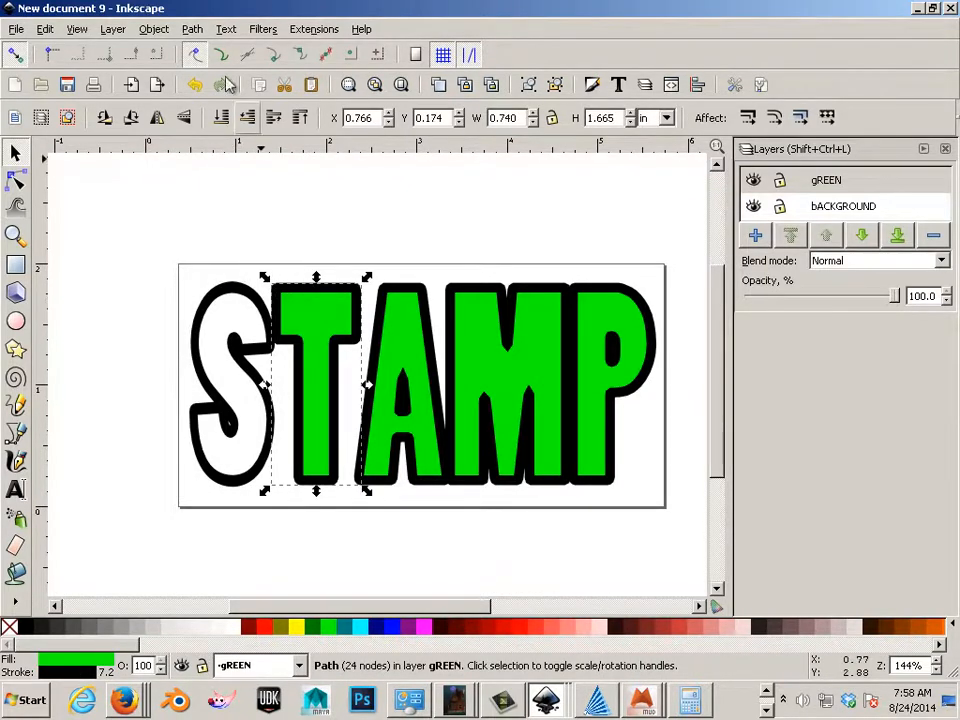
{"action": "left_click", "coordinate": [225, 29]}
{"action": "mouse_move", "coordinate": [194, 31]}
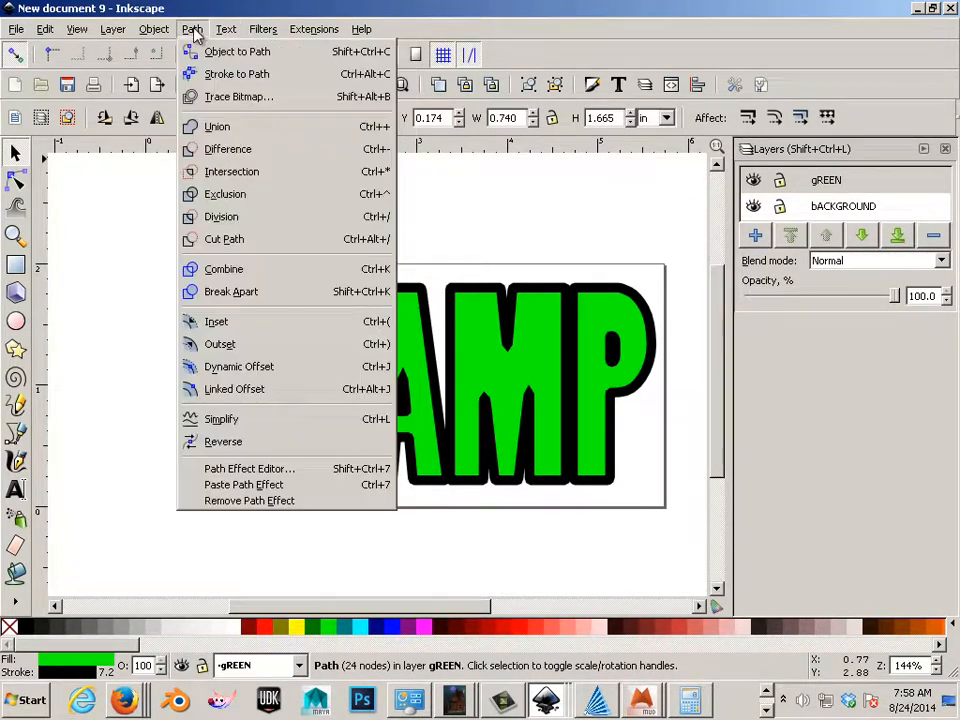
{"action": "left_click", "coordinate": [236, 74]}
Convert the outlines of the letters A, M and P to paths with Stroke to Path
{"action": "left_click", "coordinate": [398, 276]}
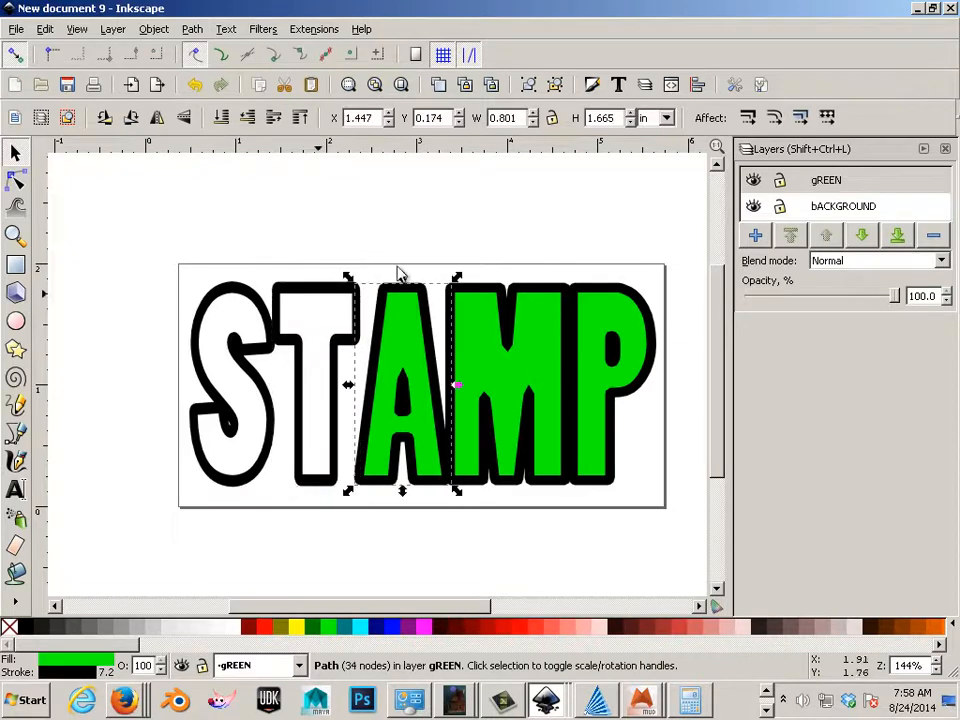
{"action": "left_click", "coordinate": [192, 30]}
{"action": "left_click", "coordinate": [222, 72]}
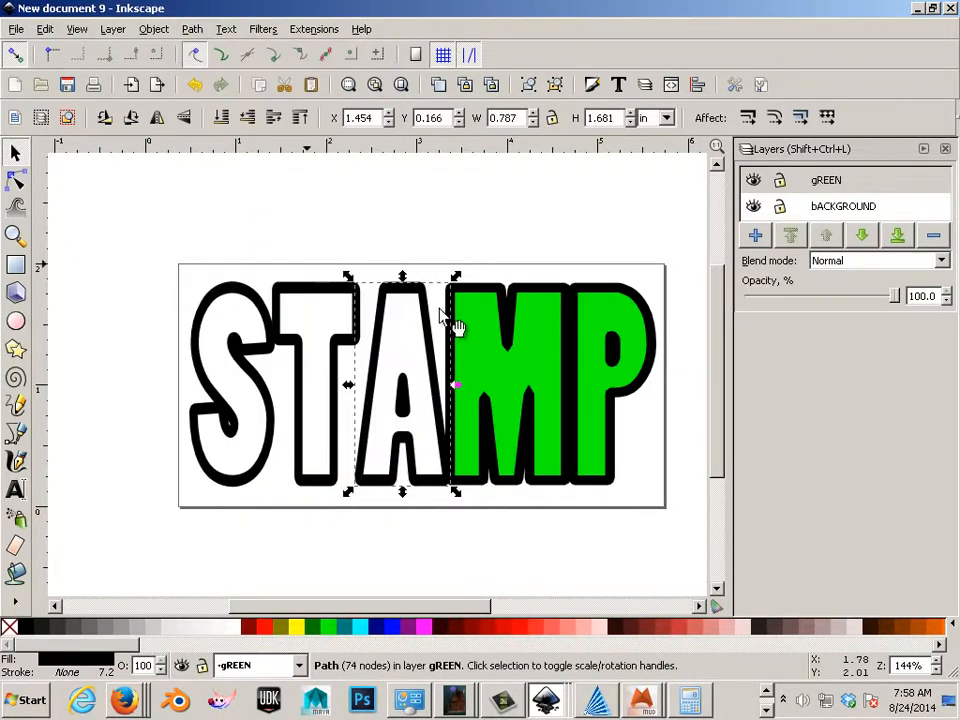
{"action": "left_click", "coordinate": [465, 318]}
{"action": "left_click", "coordinate": [192, 30]}
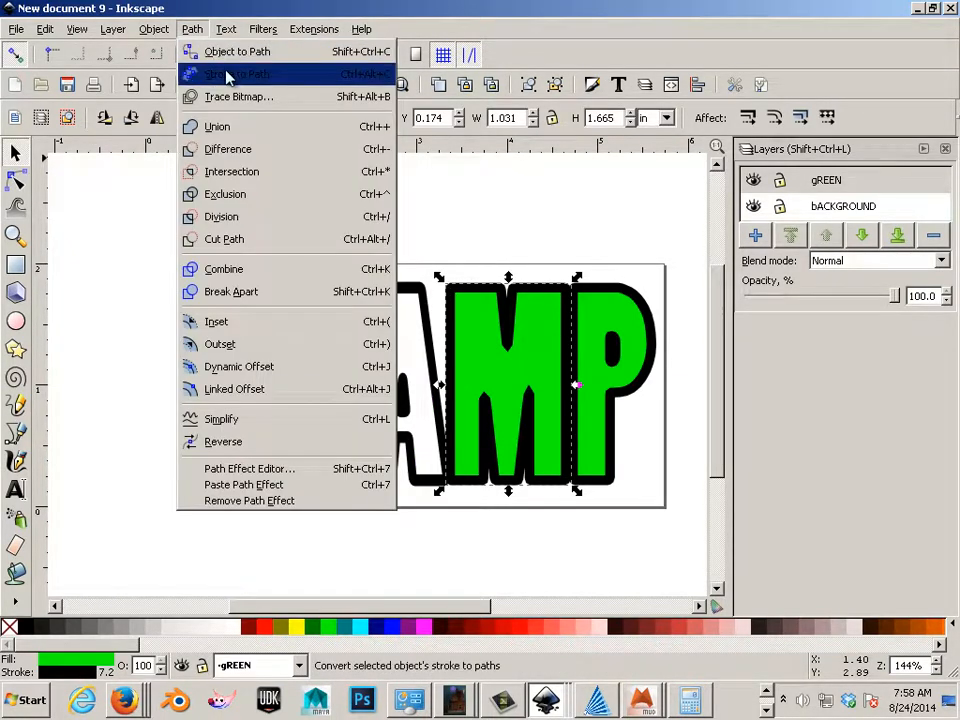
{"action": "left_click", "coordinate": [224, 74]}
{"action": "left_click", "coordinate": [589, 317]}
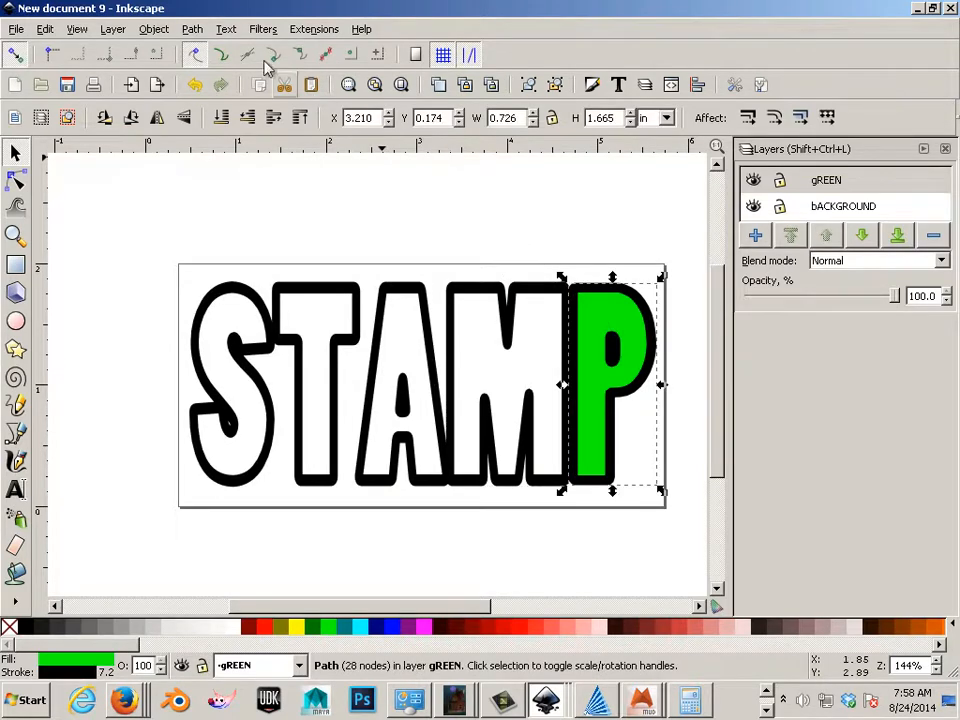
{"action": "left_click", "coordinate": [192, 30]}
{"action": "left_click", "coordinate": [213, 75]}
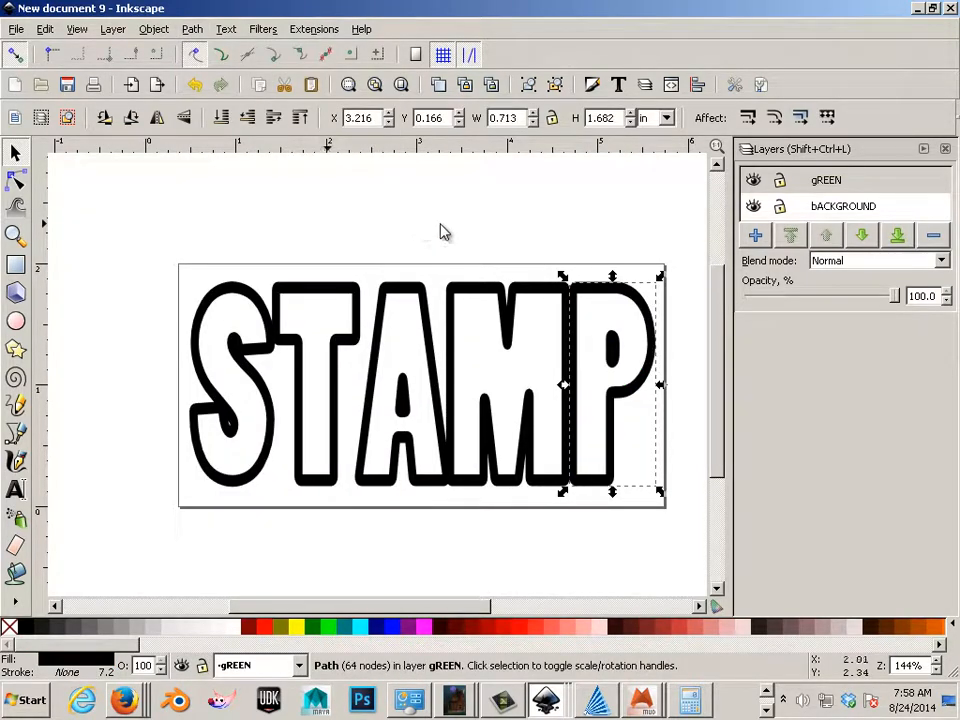
{"action": "left_click", "coordinate": [491, 213]}
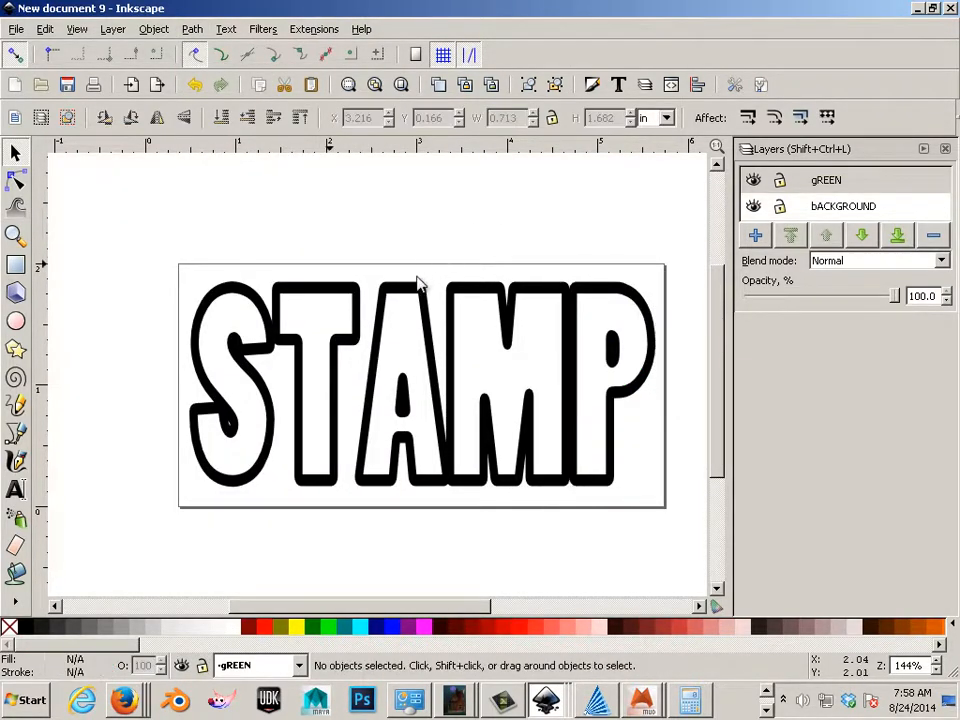
Switch the canvas display mode to Outline so the letters' path contours can be inspected
{"action": "left_click", "coordinate": [350, 313]}
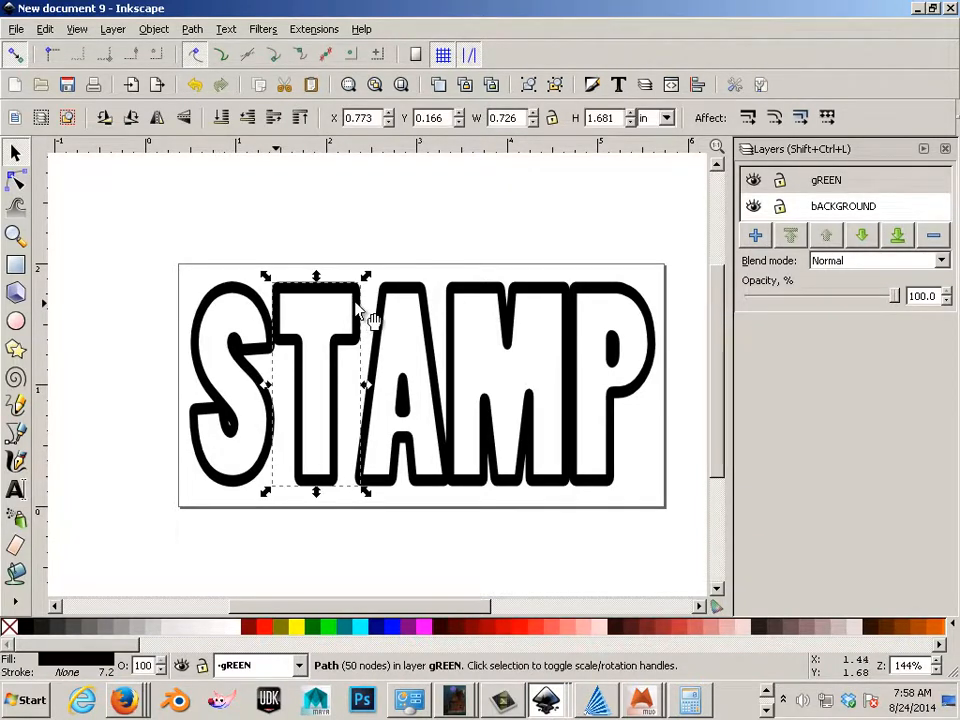
{"action": "left_click", "coordinate": [252, 308]}
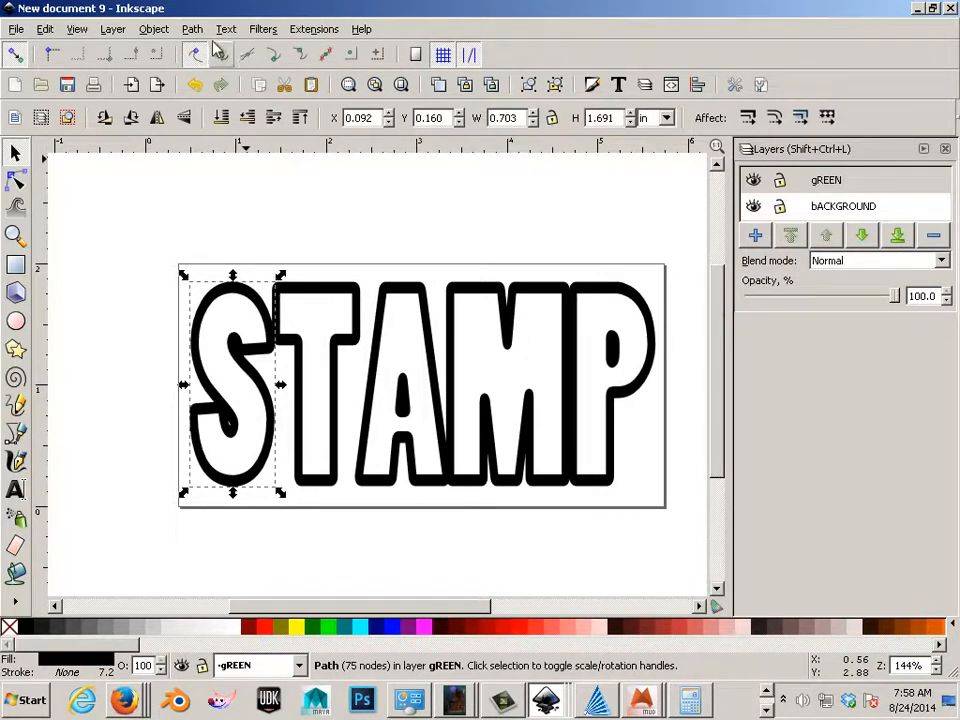
{"action": "left_click", "coordinate": [80, 30]}
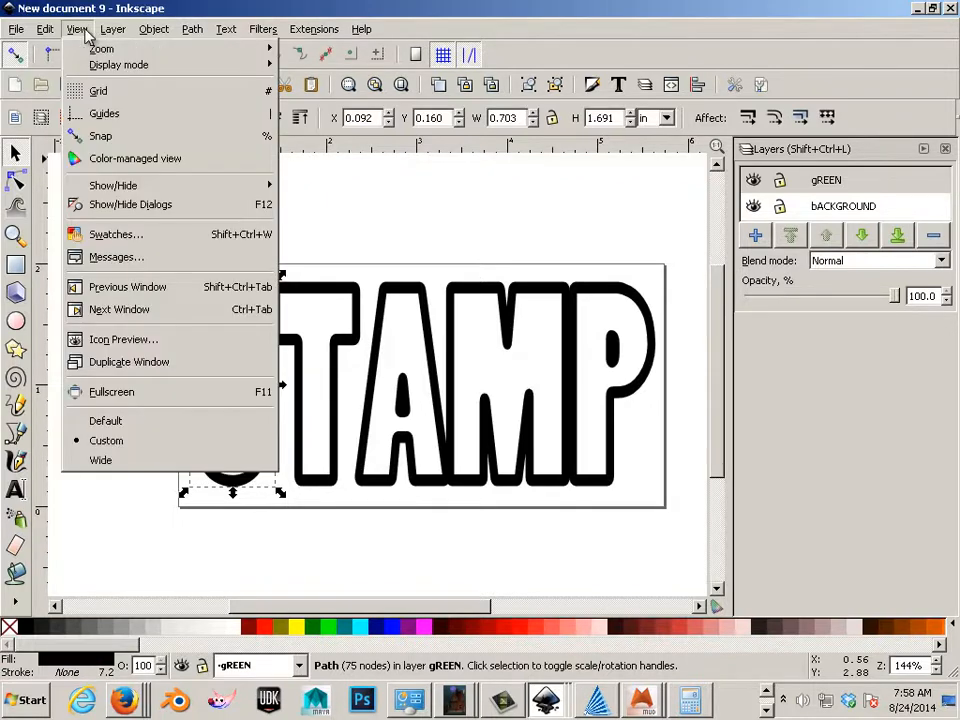
{"action": "mouse_move", "coordinate": [101, 64]}
{"action": "left_click", "coordinate": [318, 121]}
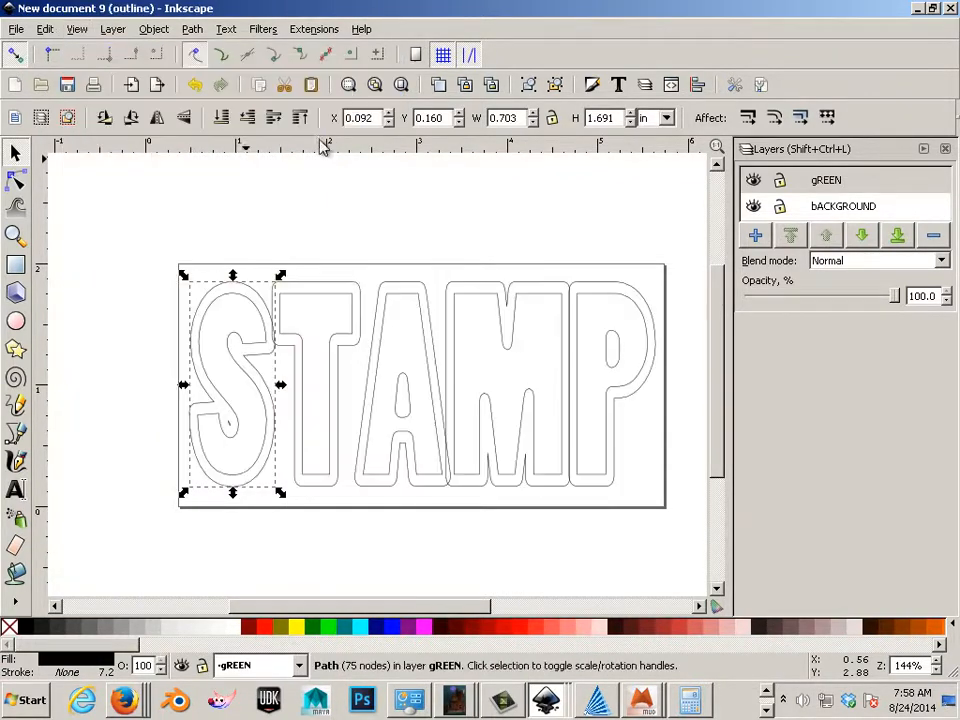
{"action": "left_click", "coordinate": [332, 219]}
Break apart the letter S path and check that its inner and outer contours can be selected separately
{"action": "left_click", "coordinate": [257, 312]}
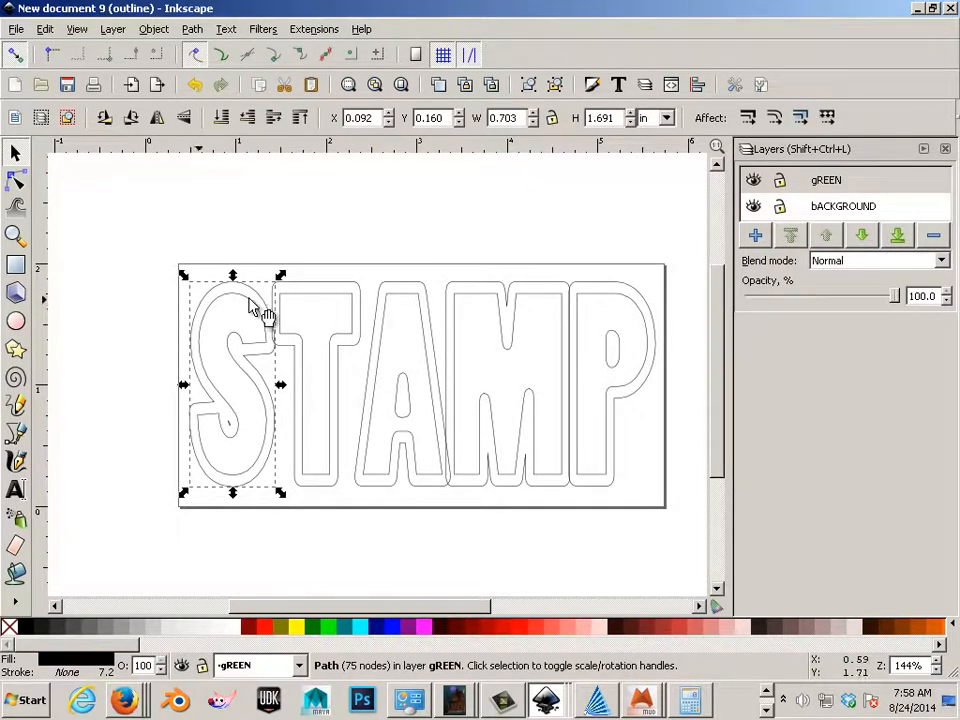
{"action": "left_click", "coordinate": [201, 31]}
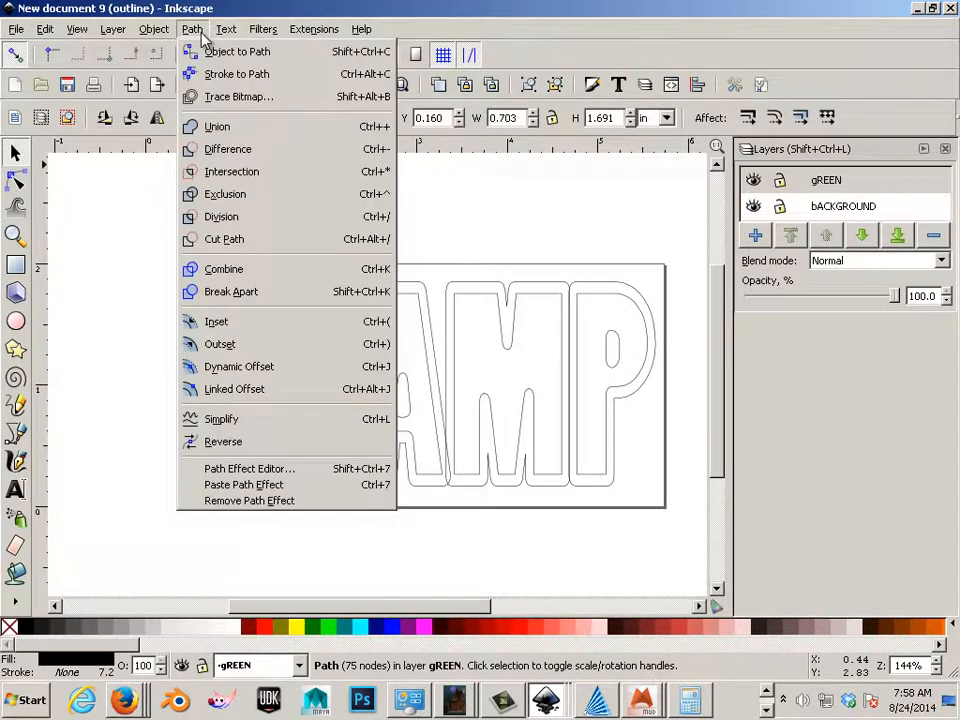
{"action": "left_click", "coordinate": [273, 294]}
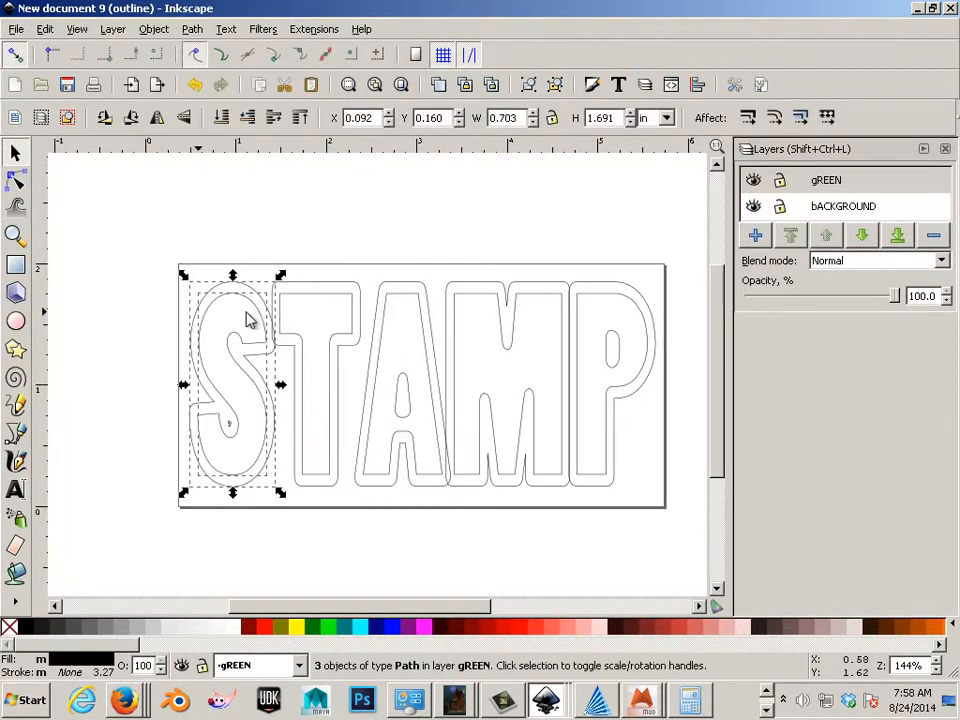
{"action": "left_click", "coordinate": [161, 306]}
{"action": "left_click", "coordinate": [241, 313]}
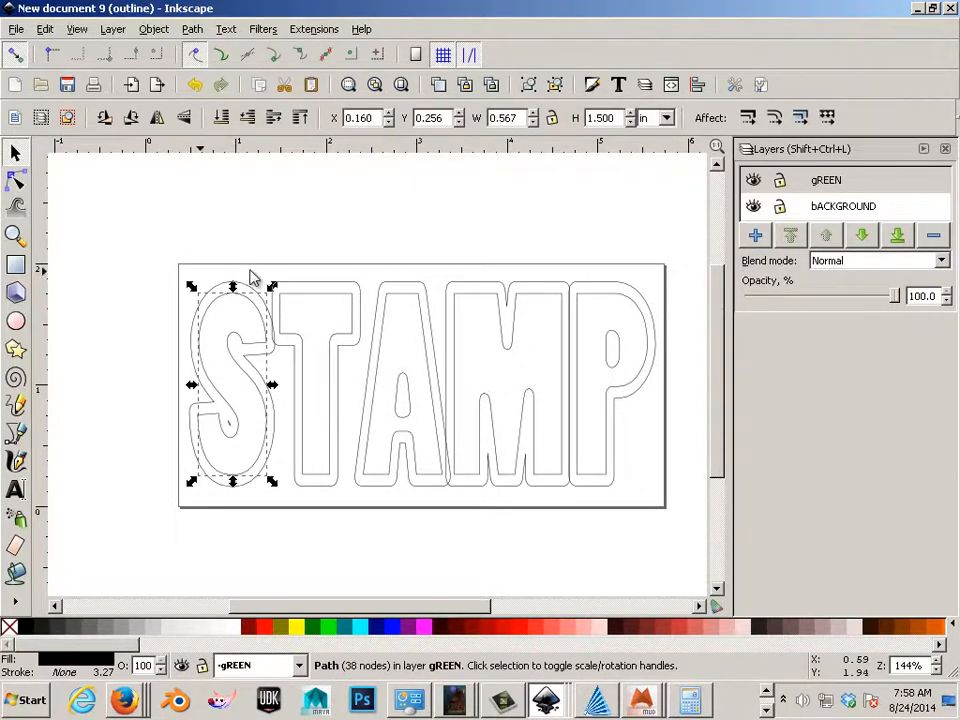
{"action": "left_click", "coordinate": [245, 264]}
{"action": "left_click", "coordinate": [246, 290]}
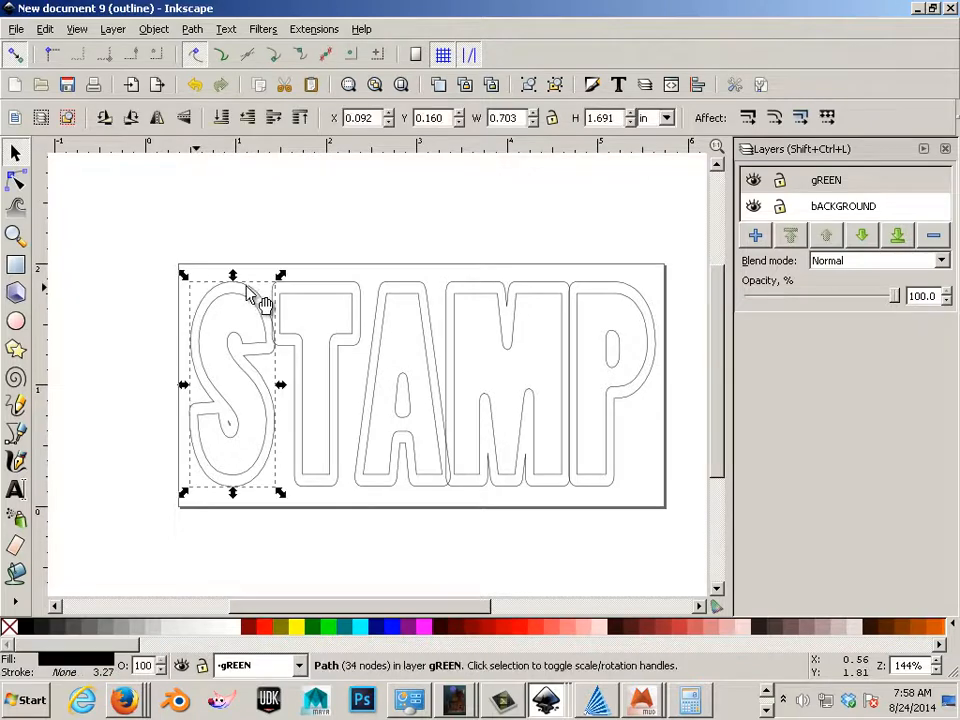
Break apart the letter T and letter A paths into separate contours
{"action": "left_click", "coordinate": [332, 285]}
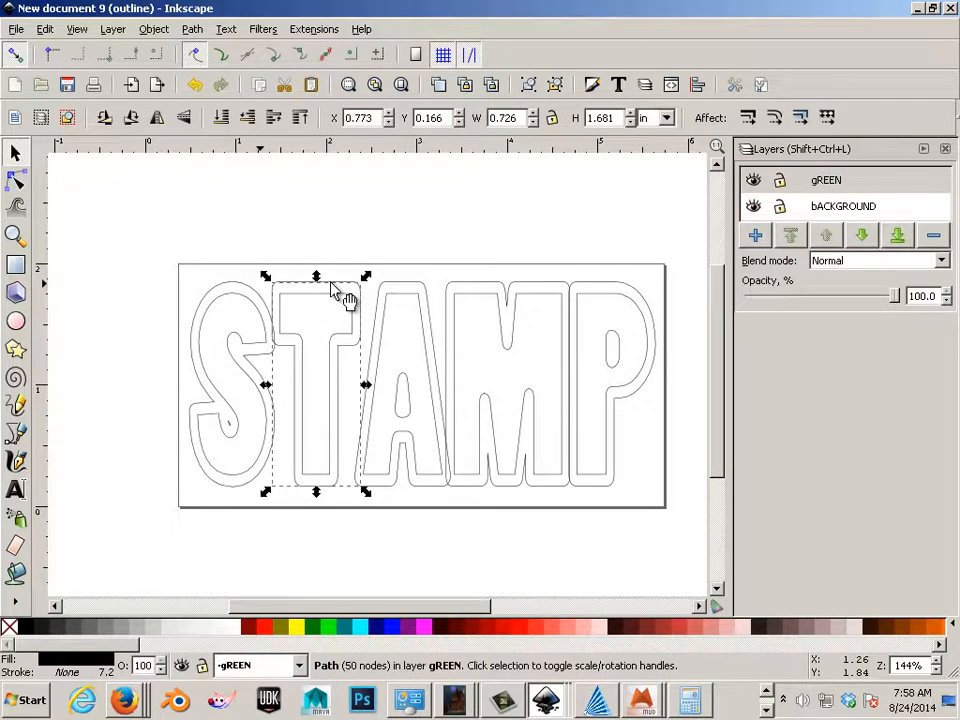
{"action": "left_click", "coordinate": [192, 29]}
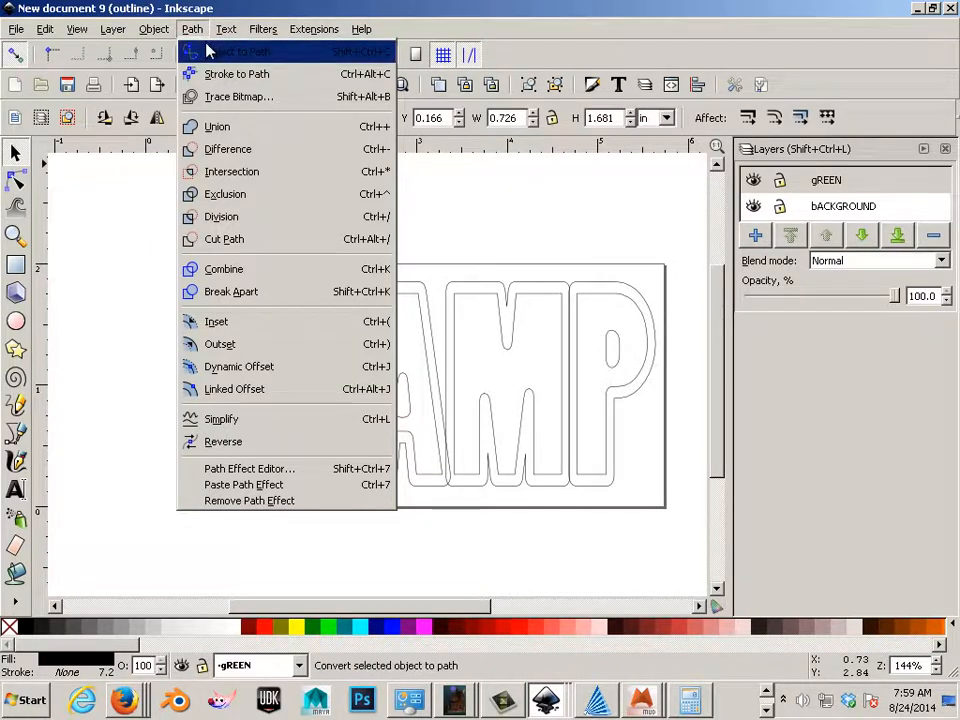
{"action": "left_click", "coordinate": [246, 292]}
{"action": "left_click", "coordinate": [386, 298]}
{"action": "left_click", "coordinate": [193, 30]}
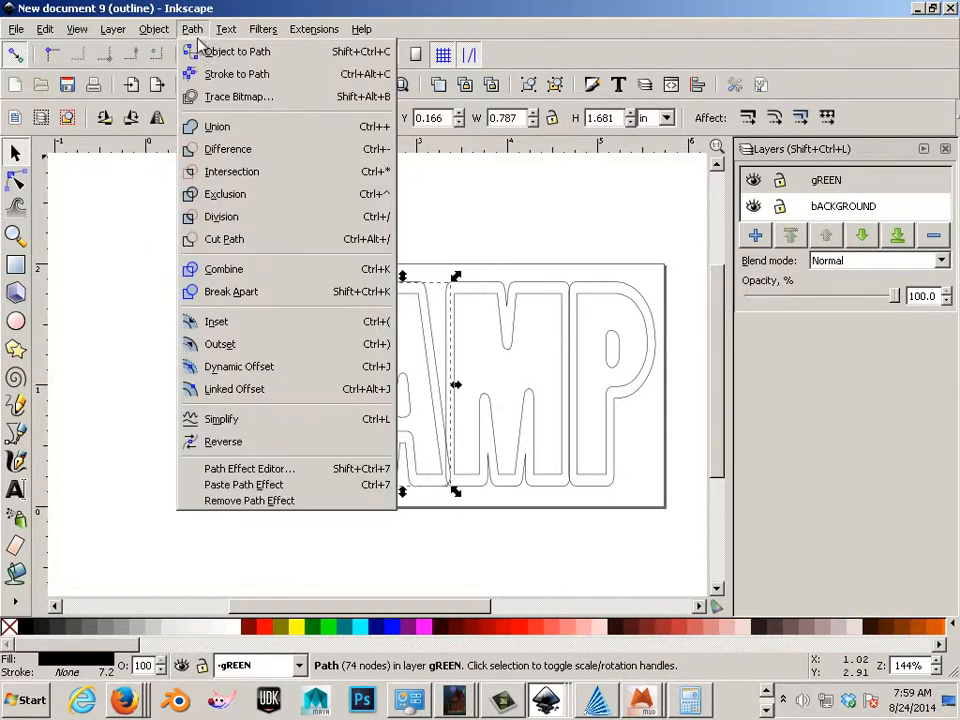
{"action": "left_click", "coordinate": [259, 293]}
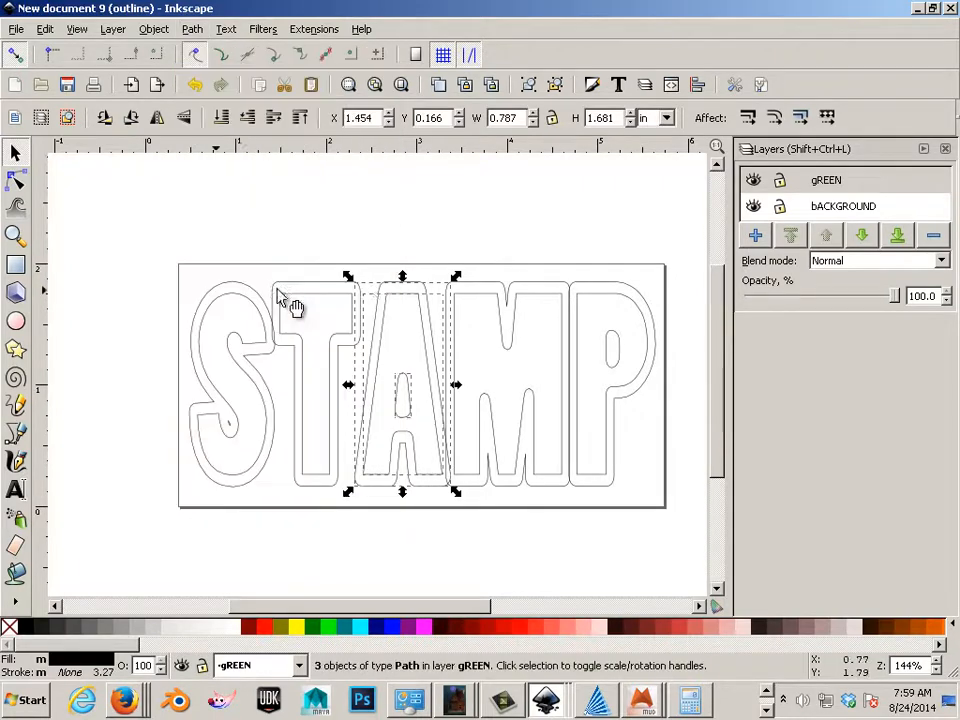
Break apart the letter M and letter P paths into separate contours
{"action": "left_click", "coordinate": [479, 306]}
{"action": "left_click", "coordinate": [192, 29]}
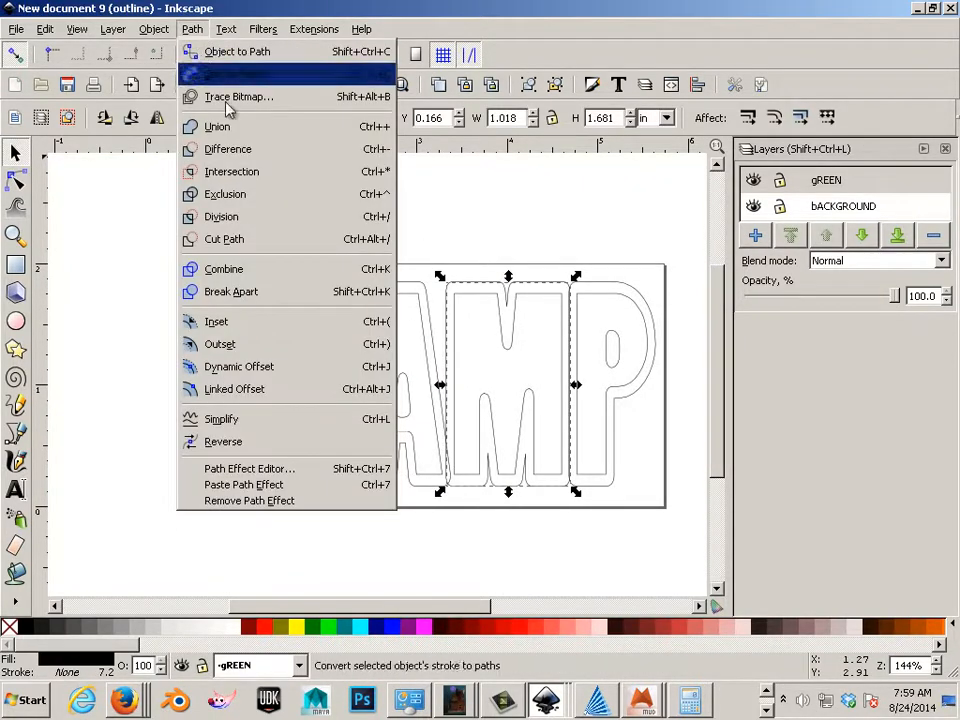
{"action": "left_click", "coordinate": [283, 298]}
{"action": "left_click", "coordinate": [609, 311]}
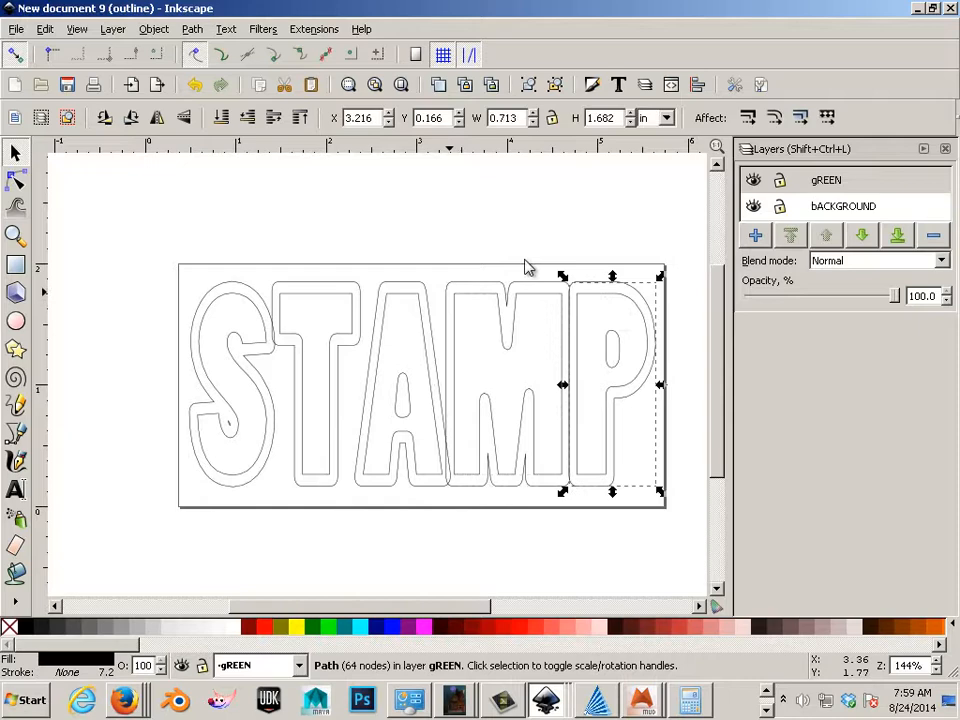
{"action": "left_click", "coordinate": [190, 29]}
{"action": "left_click", "coordinate": [259, 291]}
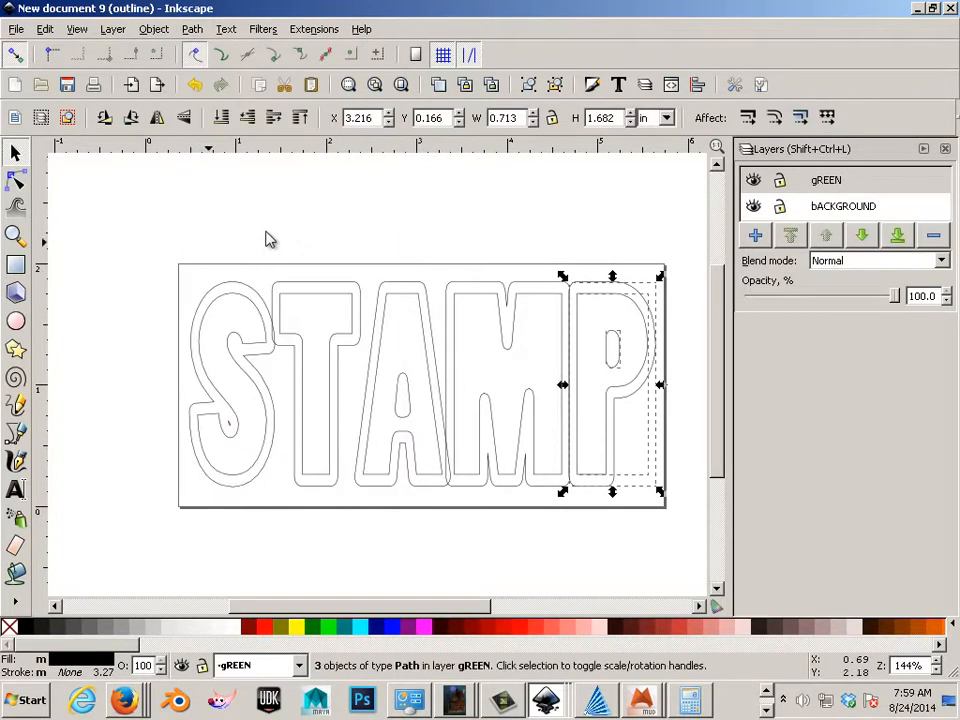
{"action": "left_click", "coordinate": [326, 212]}
Combine the letter P's hole with its inner contour into a single path
{"action": "left_click", "coordinate": [628, 378]}
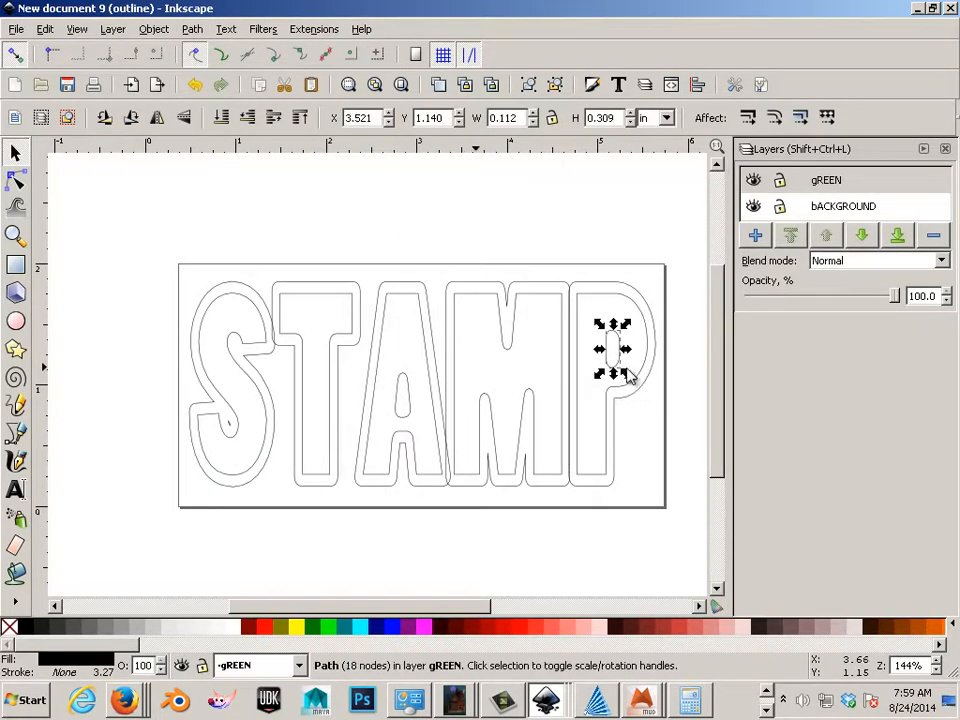
{"action": "key", "text": "shift"}
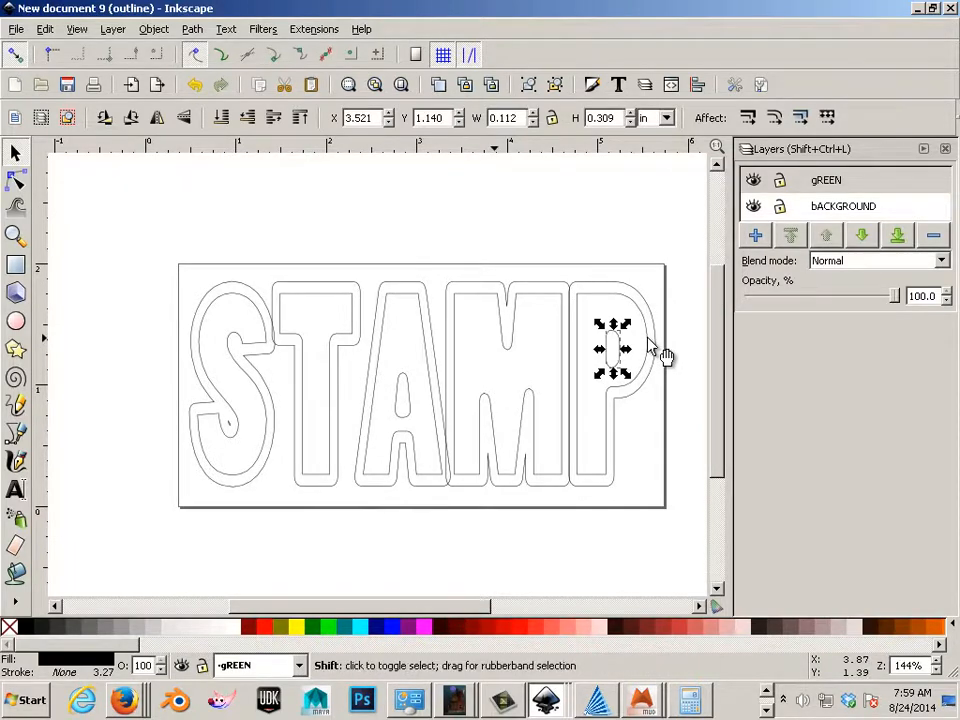
{"action": "left_click", "coordinate": [653, 345], "text": "shift"}
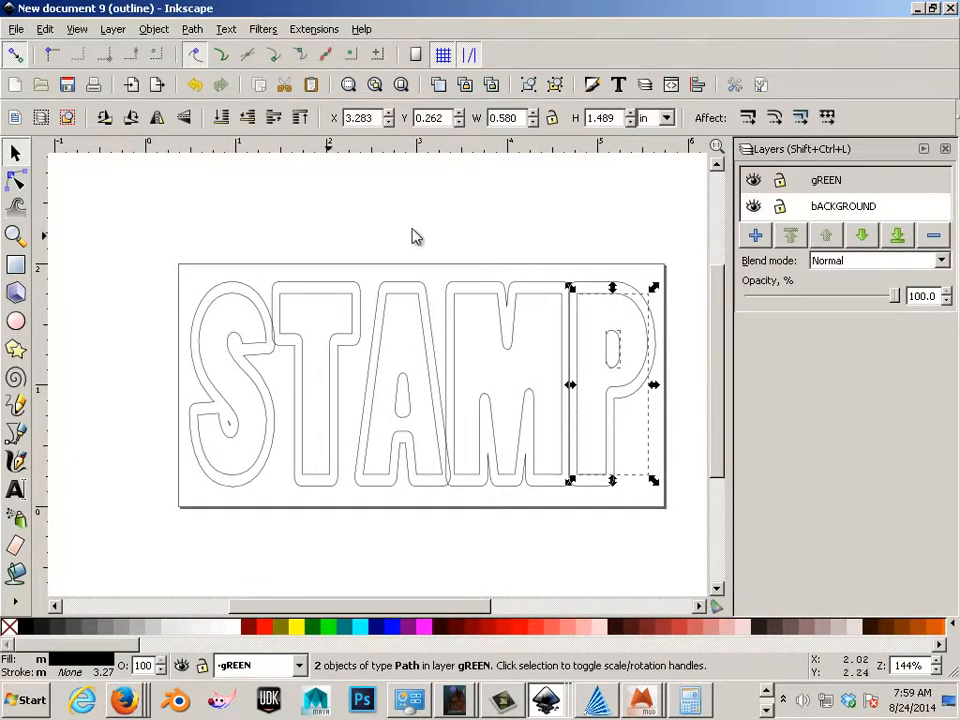
{"action": "left_click", "coordinate": [192, 29]}
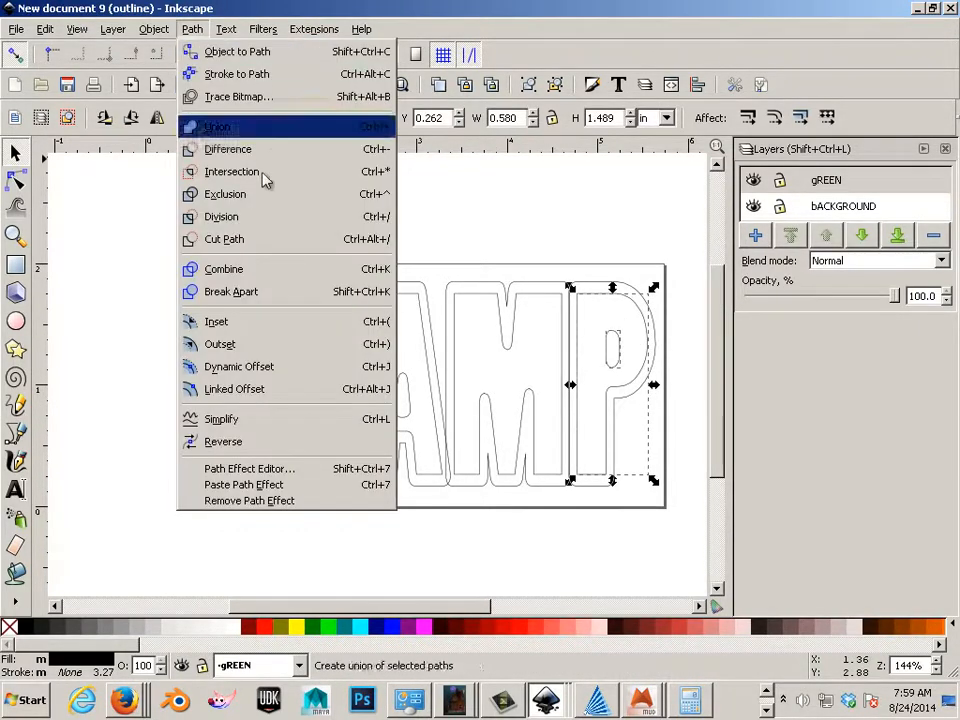
{"action": "left_click", "coordinate": [296, 272]}
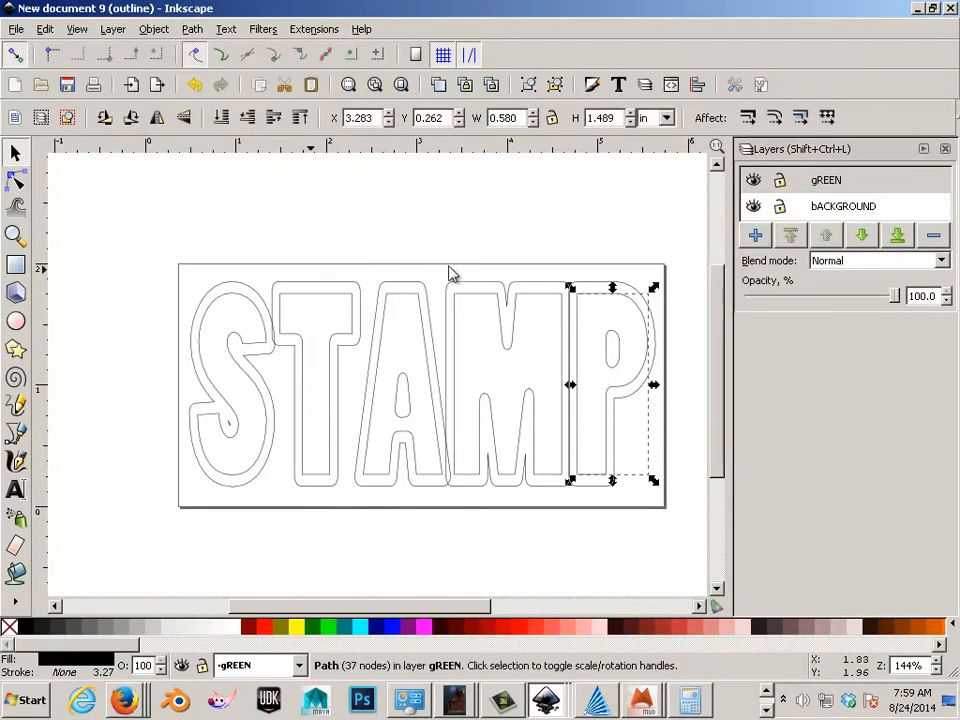
{"action": "key", "text": "Escape"}
Combine the letter A's hole with its inner contour into a single path
{"action": "left_click", "coordinate": [437, 378]}
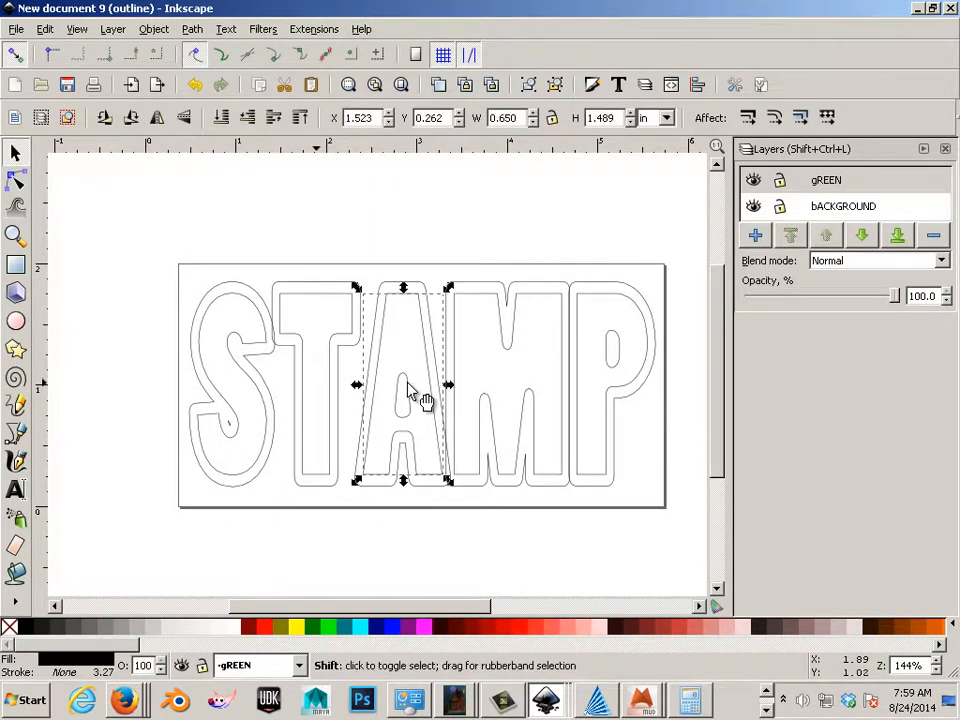
{"action": "left_click", "coordinate": [407, 385], "text": "shift"}
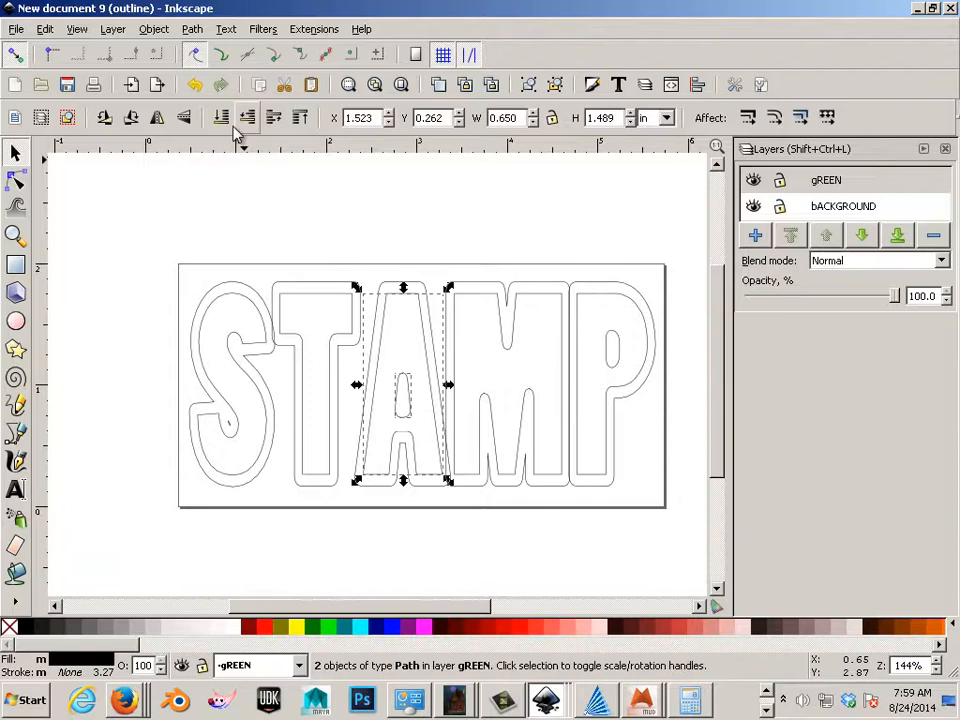
{"action": "left_click", "coordinate": [192, 29]}
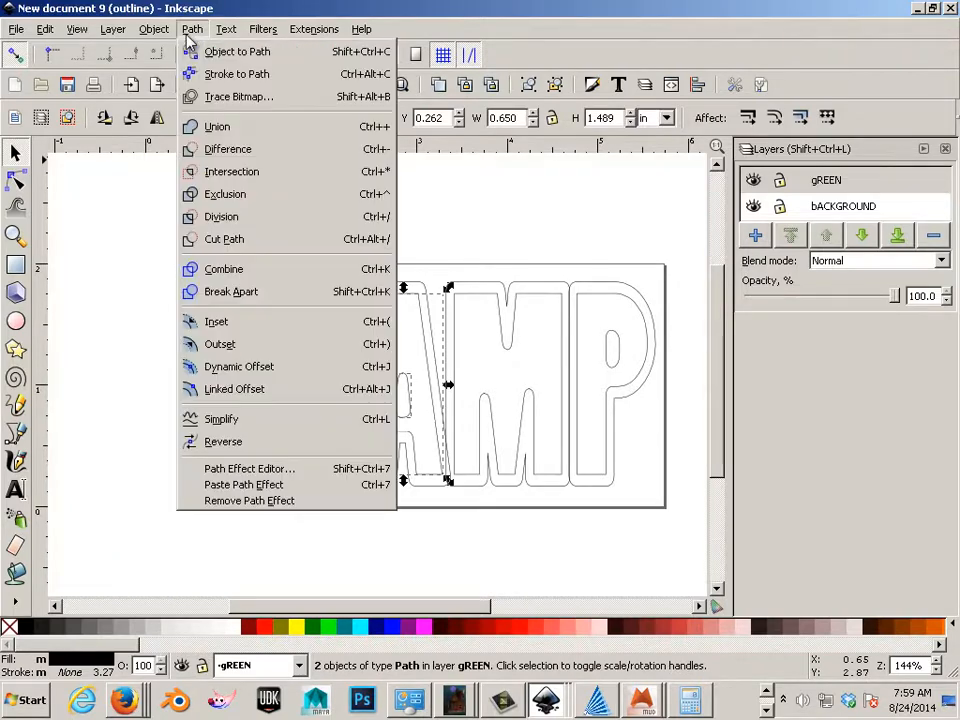
{"action": "left_click", "coordinate": [240, 270]}
{"action": "left_click", "coordinate": [268, 286]}
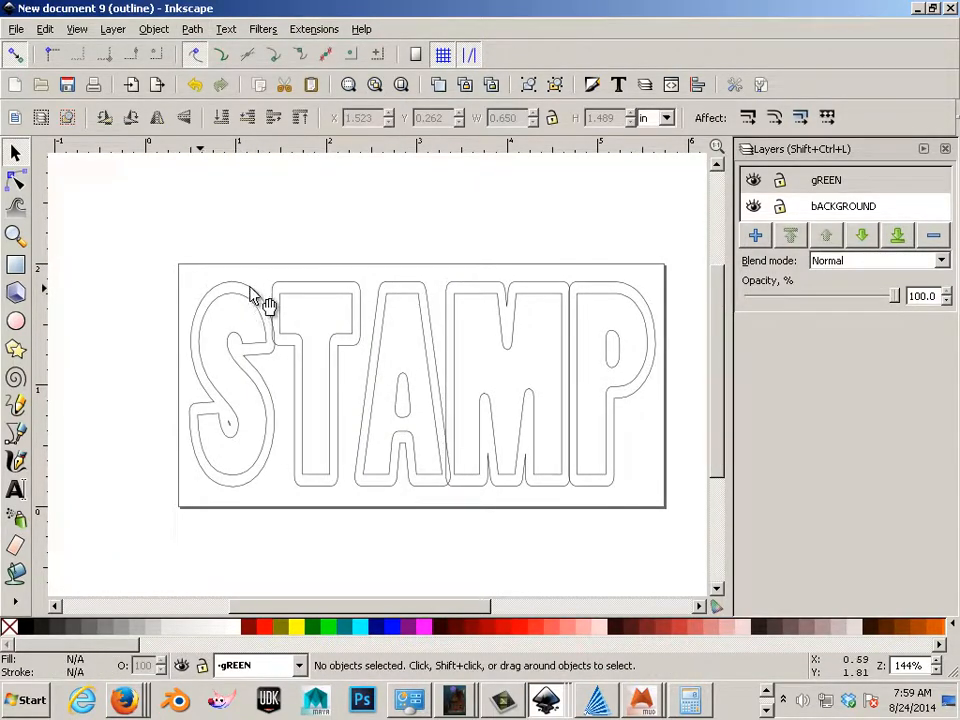
{"action": "left_click", "coordinate": [253, 290]}
{"action": "left_click", "coordinate": [328, 289], "text": "shift"}
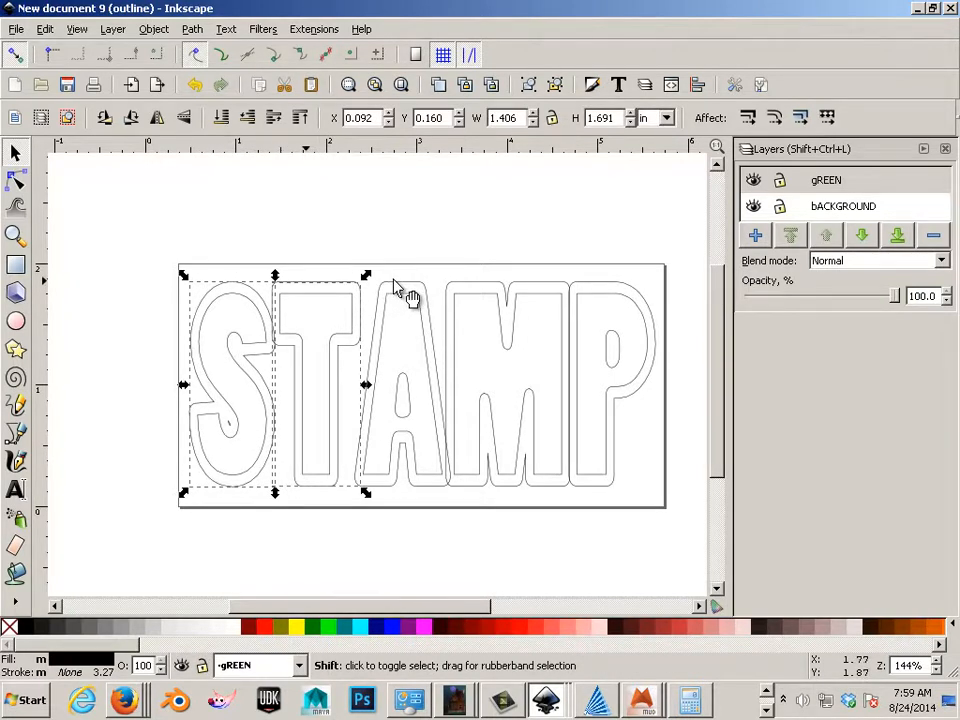
{"action": "left_click", "coordinate": [396, 287], "text": "shift"}
Add a new layer above the gREEN layer and name it bLACK
{"action": "left_click", "coordinate": [755, 235]}
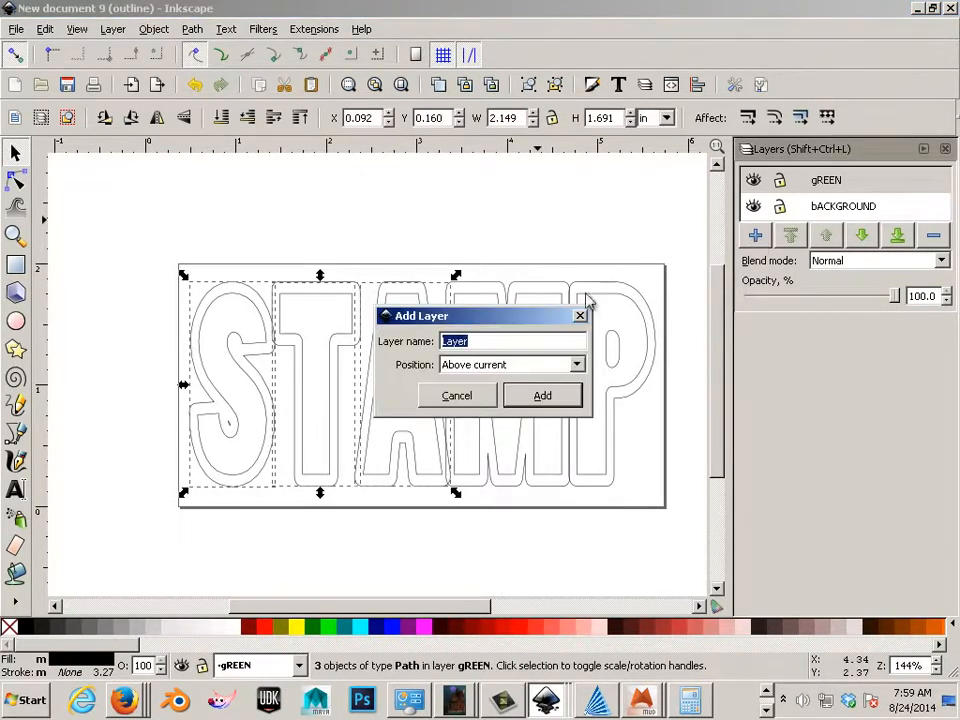
{"action": "left_click", "coordinate": [542, 396]}
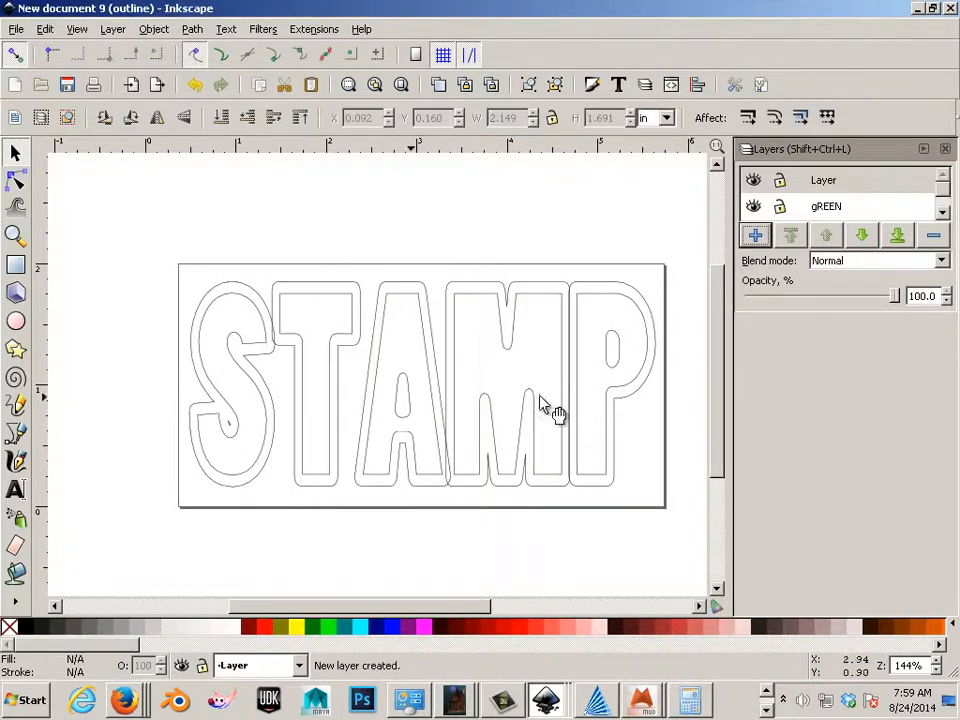
{"action": "left_click", "coordinate": [849, 181]}
{"action": "left_click_drag", "start_coordinate": [849, 181], "coordinate": [741, 154]}
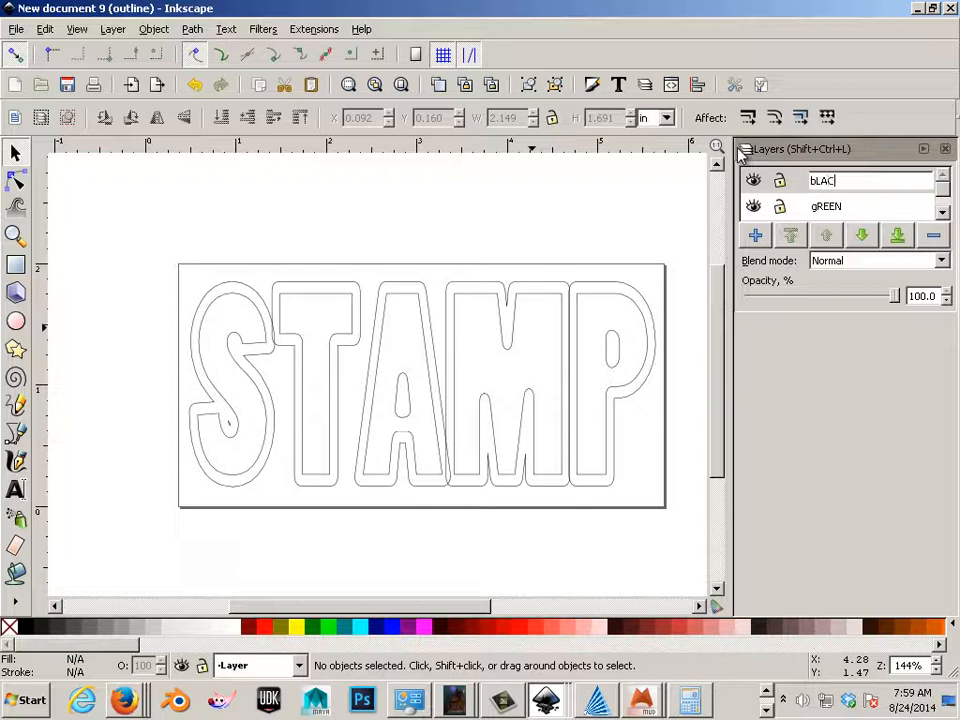
{"action": "key", "text": "Return"}
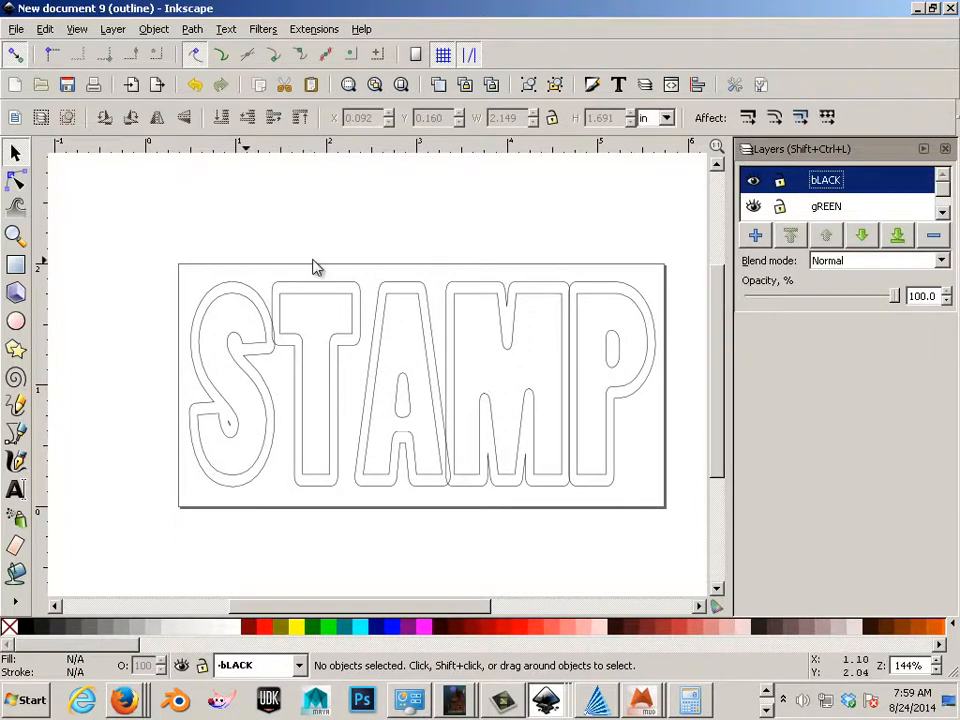
Move the outer contours of all five STAMP letters from the gREEN layer up to the bLACK layer
{"action": "left_click", "coordinate": [255, 297]}
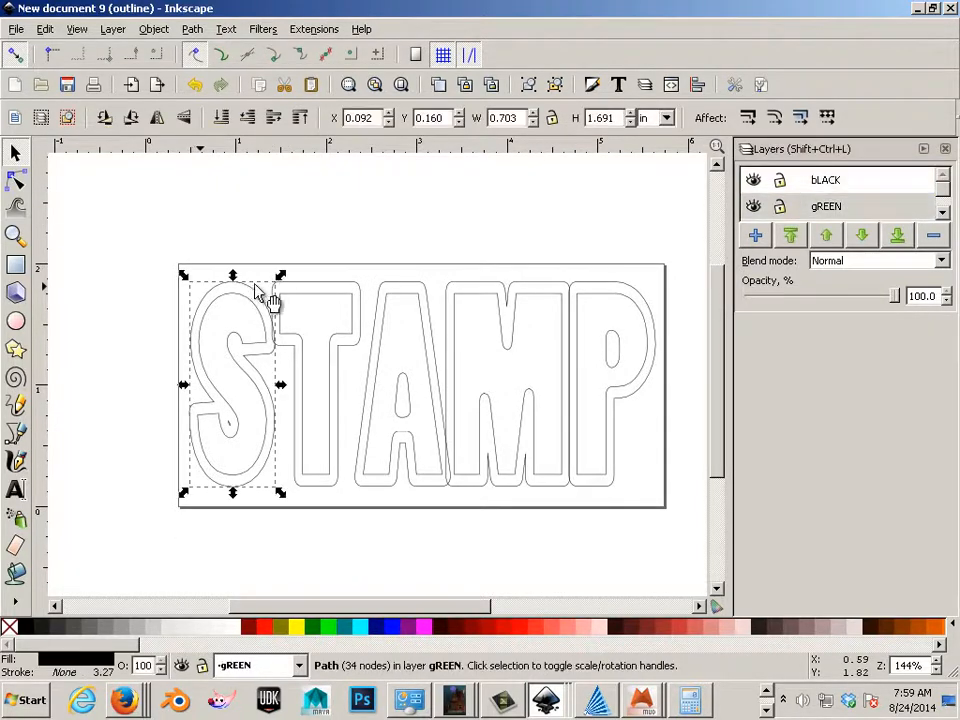
{"action": "left_click", "coordinate": [318, 293], "text": "shift"}
{"action": "left_click", "coordinate": [405, 285], "text": "shift"}
{"action": "left_click", "coordinate": [508, 288], "text": "shift"}
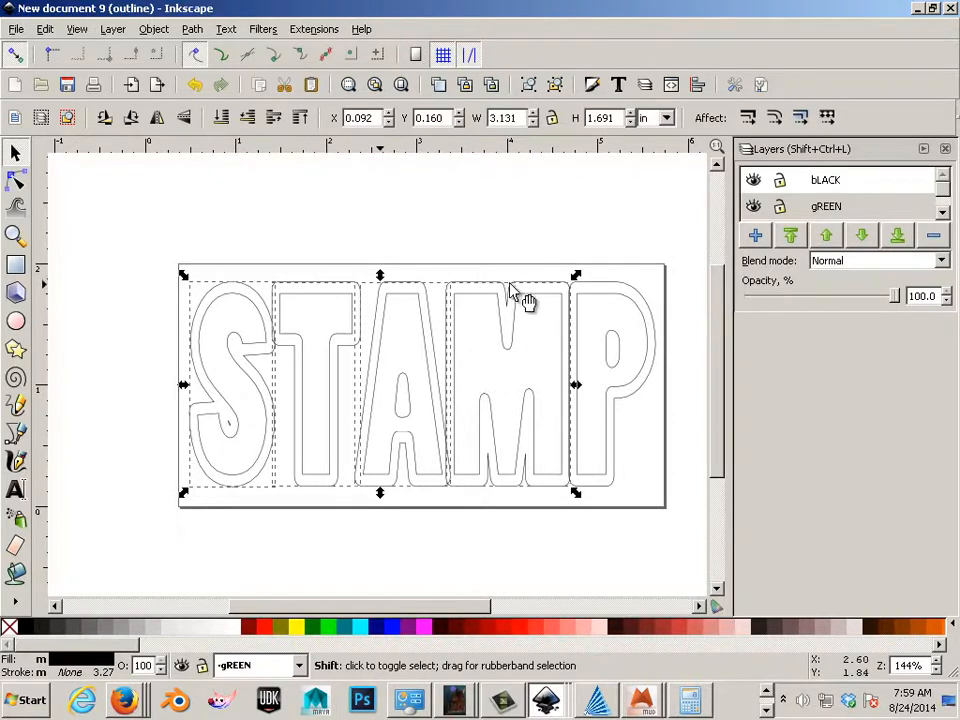
{"action": "left_click", "coordinate": [592, 285], "text": "shift"}
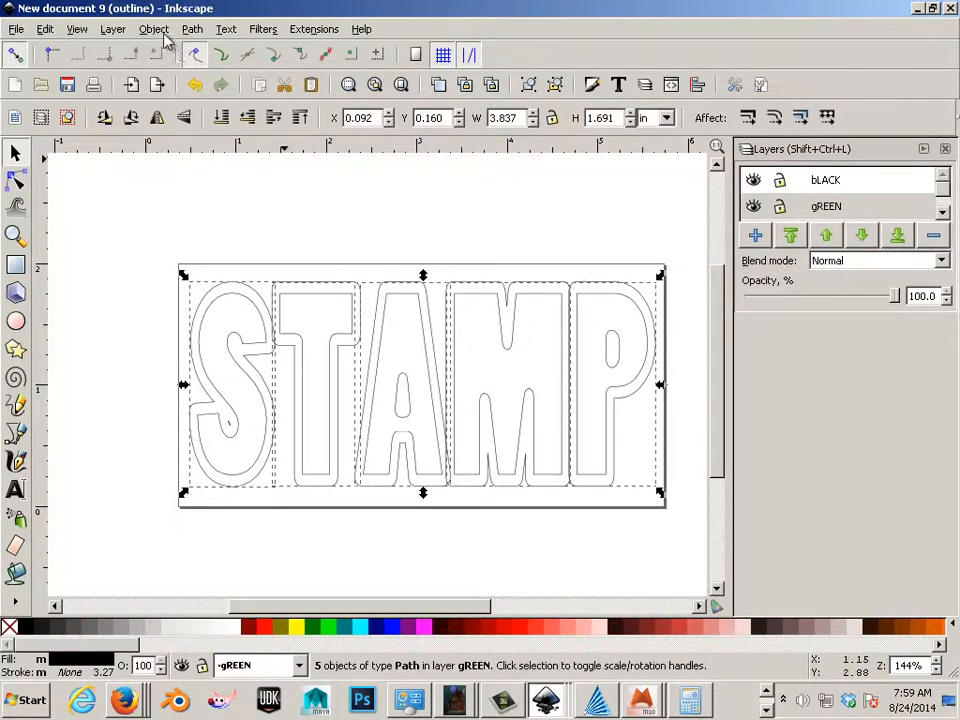
{"action": "left_click", "coordinate": [114, 29]}
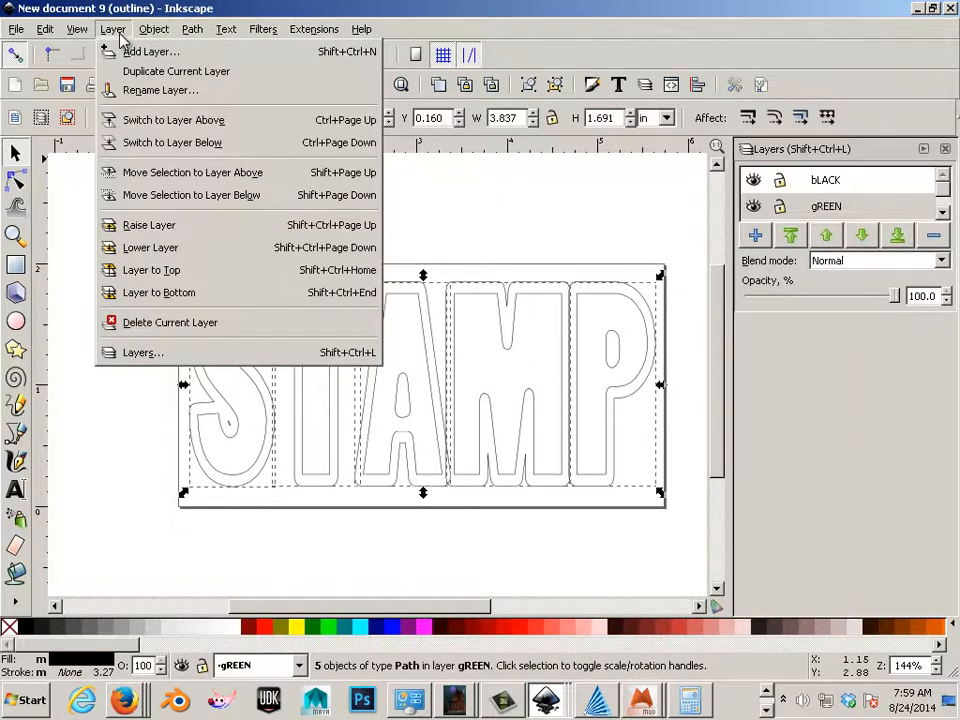
{"action": "left_click", "coordinate": [192, 175]}
With the bLACK layer temporarily hidden, move the tiny stray path inside the letter S from gREEN to bLACK
{"action": "left_click", "coordinate": [755, 188]}
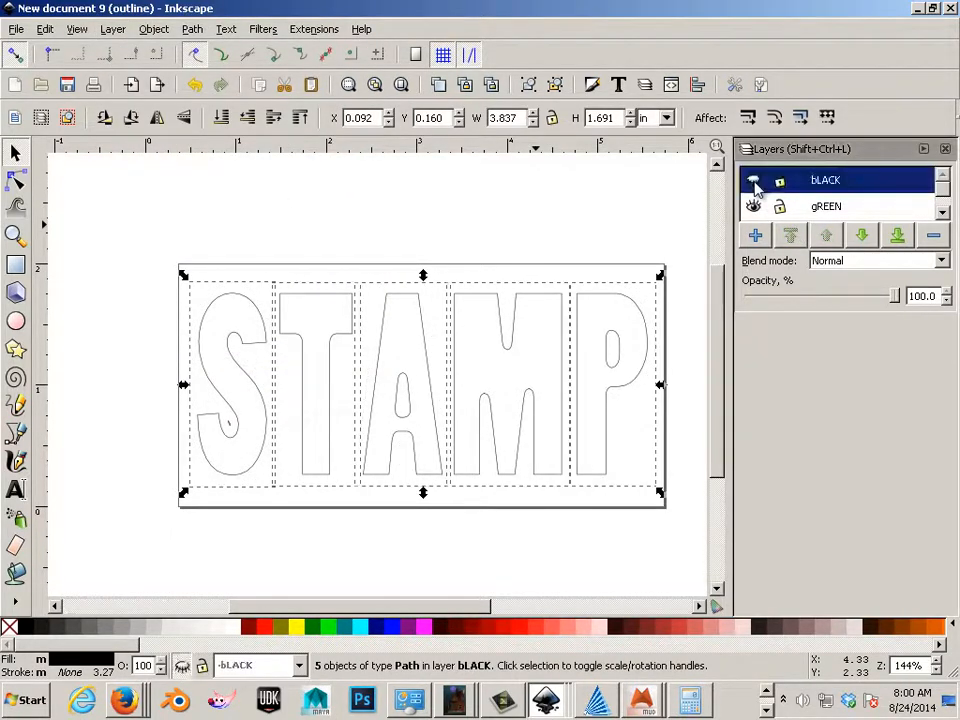
{"action": "left_click", "coordinate": [755, 182]}
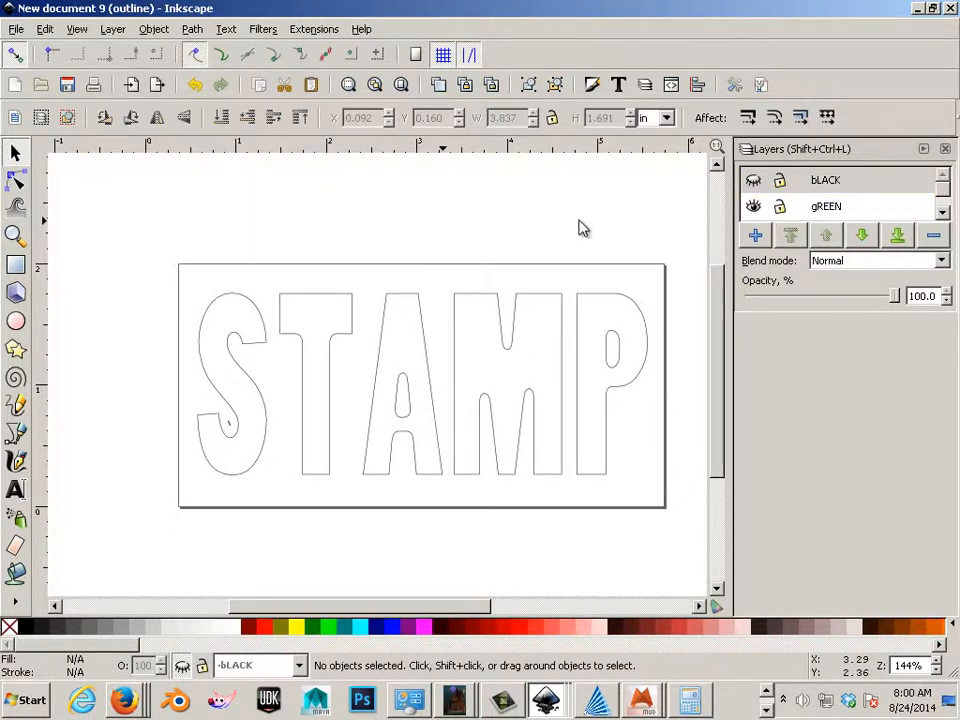
{"action": "left_click", "coordinate": [230, 426]}
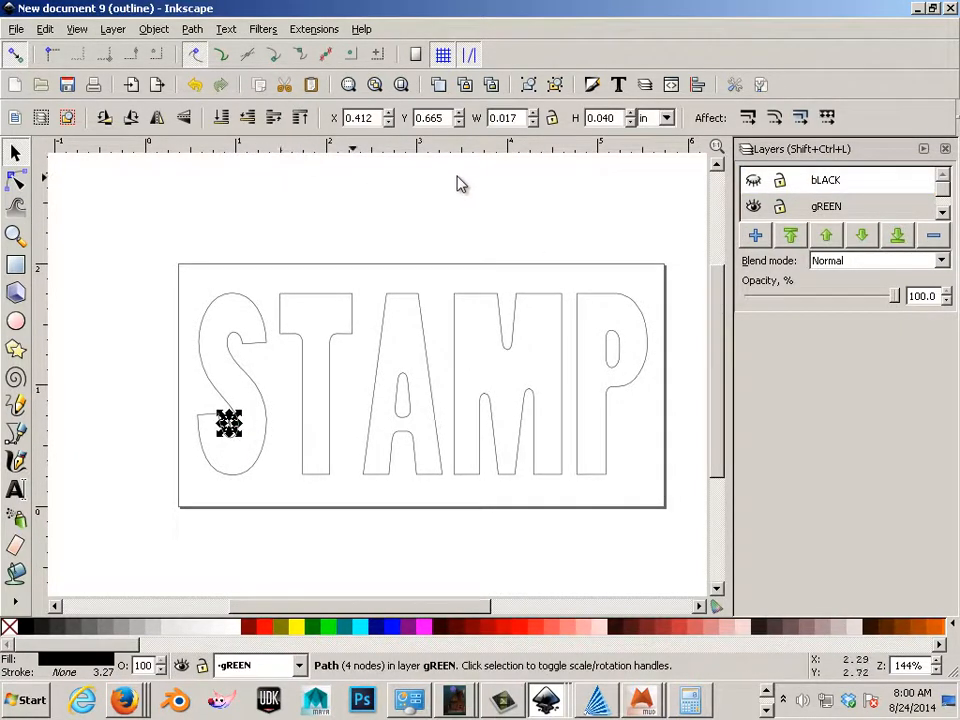
{"action": "key", "text": "shift+Page_Up"}
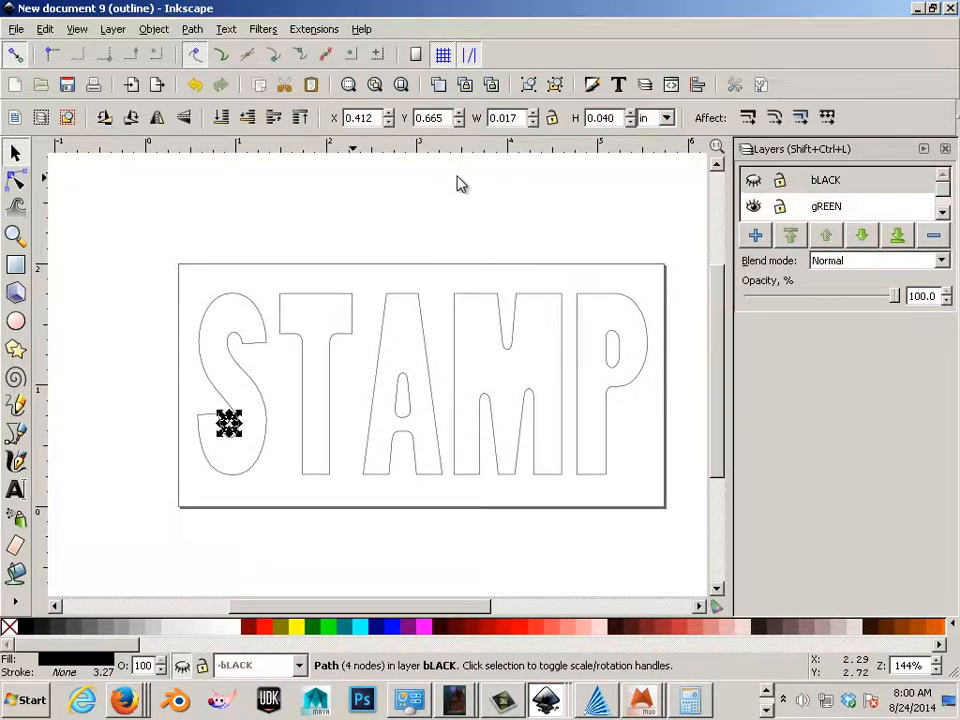
{"action": "left_click", "coordinate": [754, 181]}
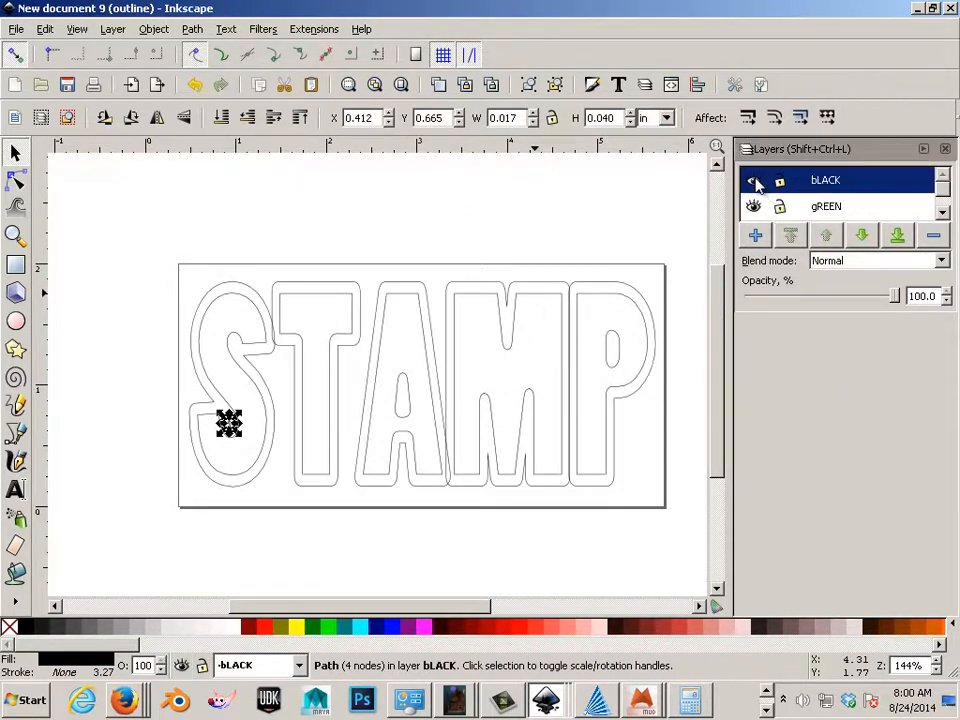
Hide the bLACK layer and fill all five inner letter paths on the gREEN layer with green
{"action": "left_click", "coordinate": [754, 182]}
{"action": "left_click", "coordinate": [754, 208]}
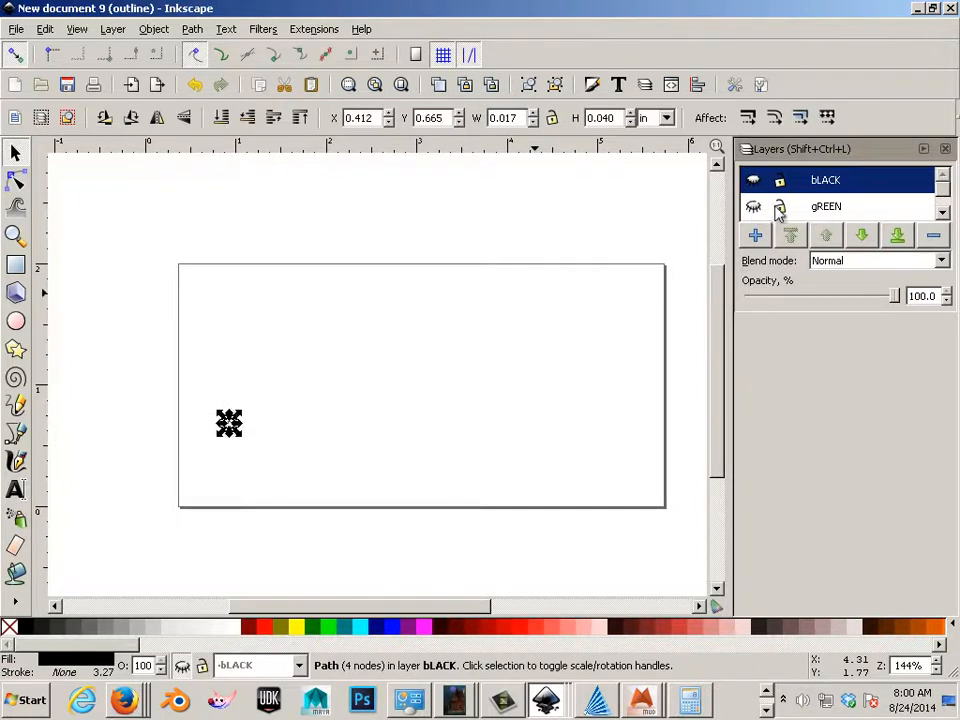
{"action": "left_click", "coordinate": [822, 214]}
{"action": "left_click", "coordinate": [754, 207]}
{"action": "left_click_drag", "start_coordinate": [666, 268], "coordinate": [185, 526]}
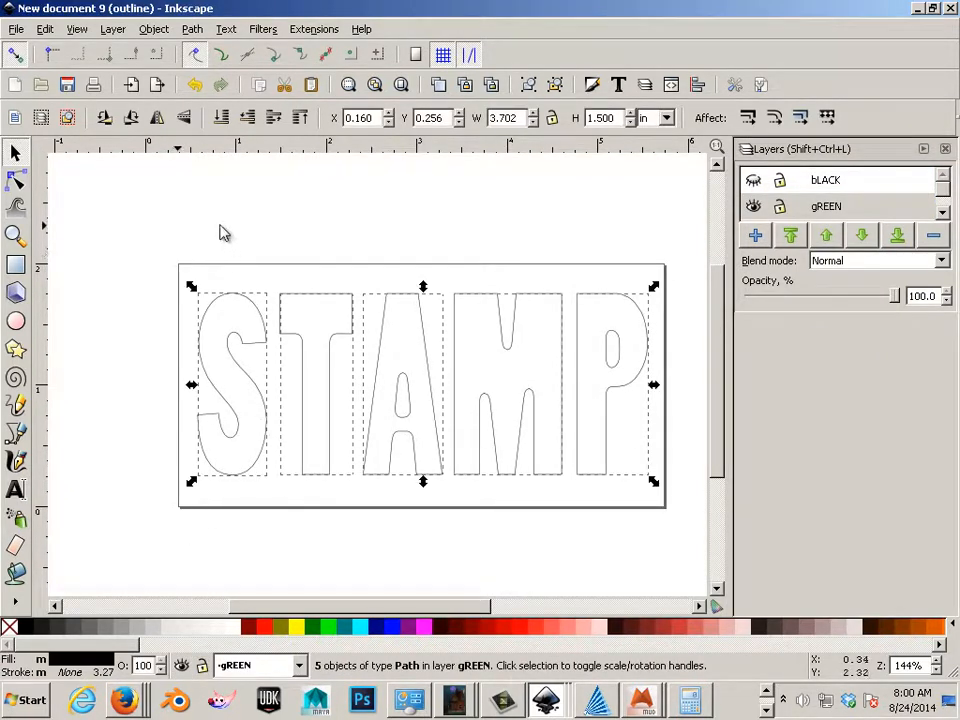
{"action": "left_click", "coordinate": [330, 630]}
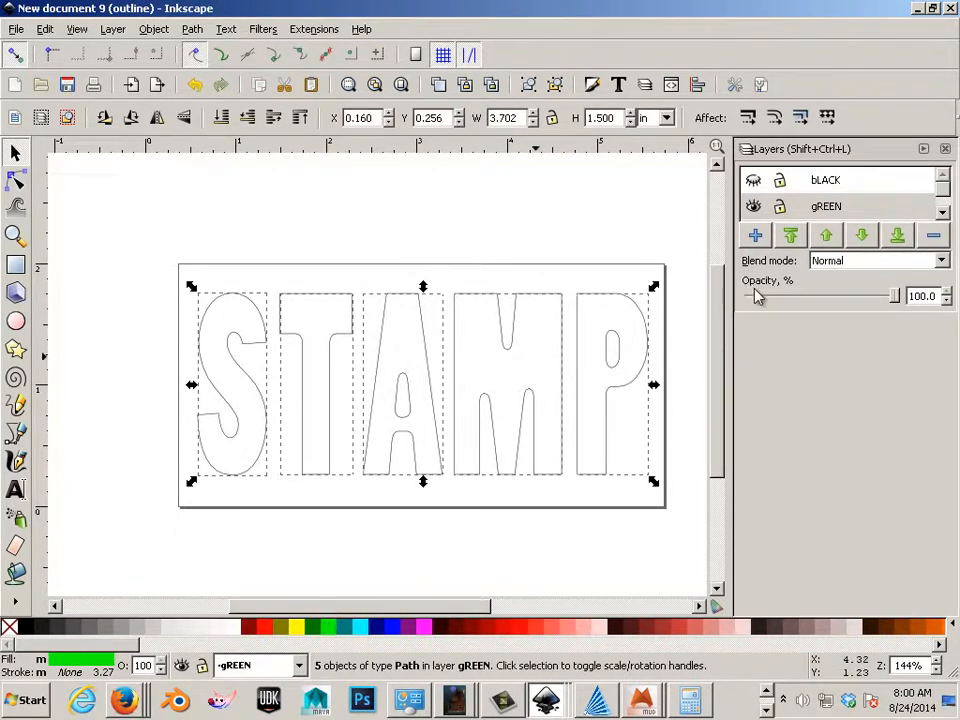
Show the bLACK layer again and switch the display mode from Outline to Normal
{"action": "left_click", "coordinate": [754, 181]}
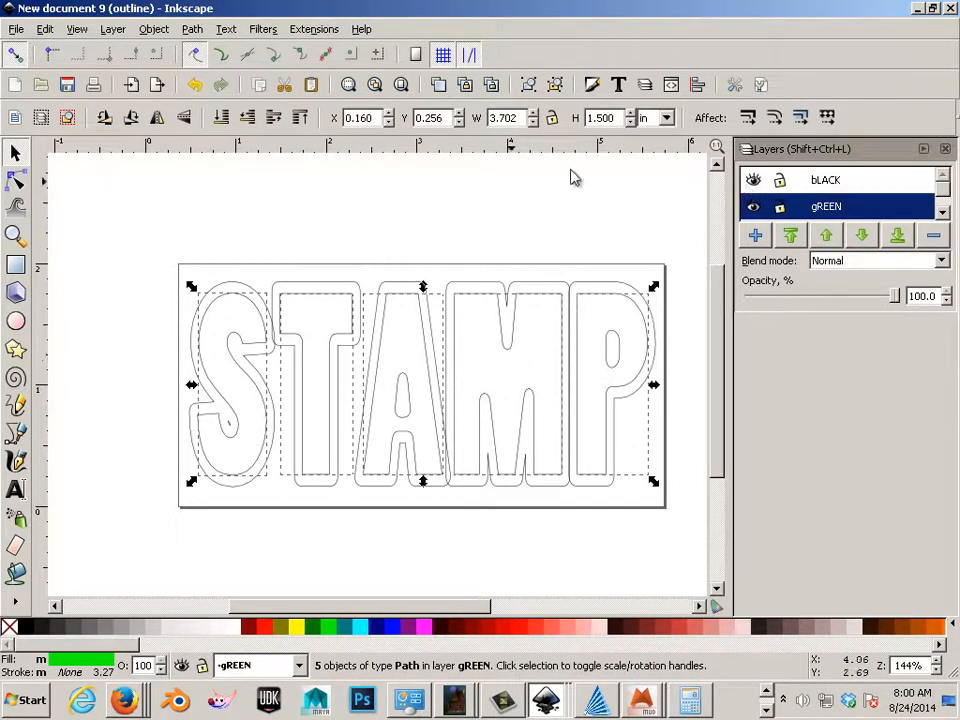
{"action": "left_click", "coordinate": [80, 34]}
{"action": "mouse_move", "coordinate": [110, 64]}
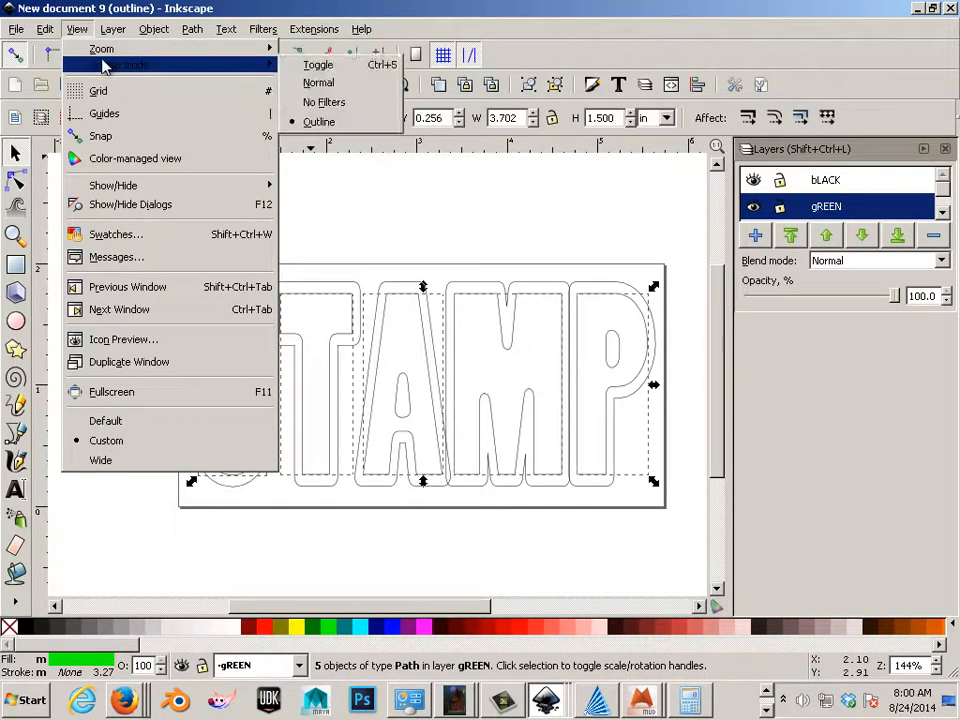
{"action": "left_click", "coordinate": [321, 81]}
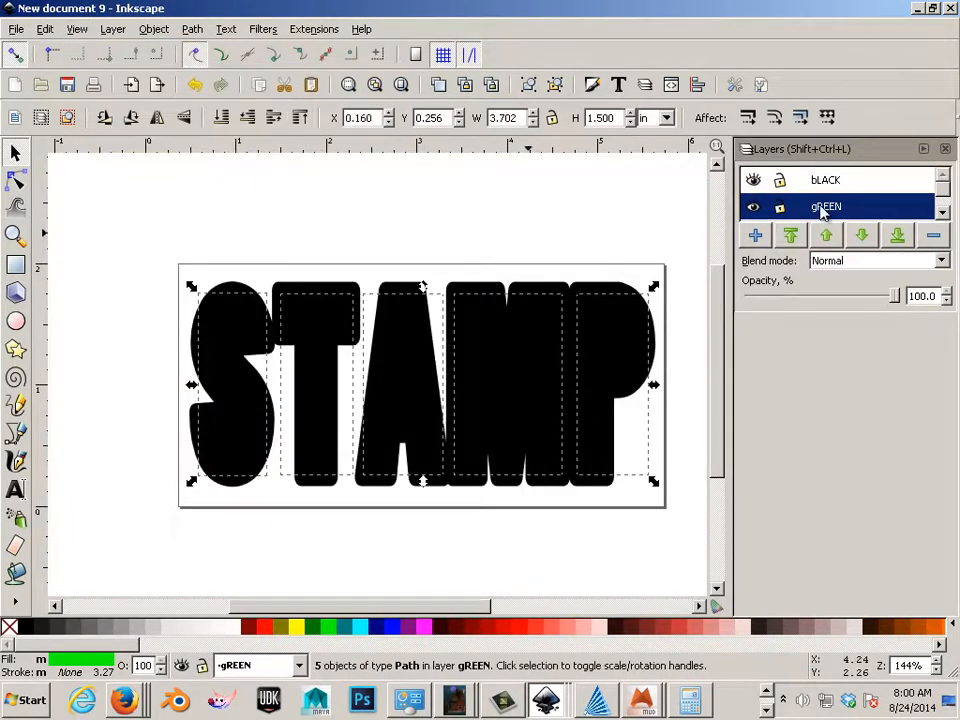
Raise the gREEN layer above the bLACK layer and leave both layers visible
{"action": "left_click", "coordinate": [753, 181]}
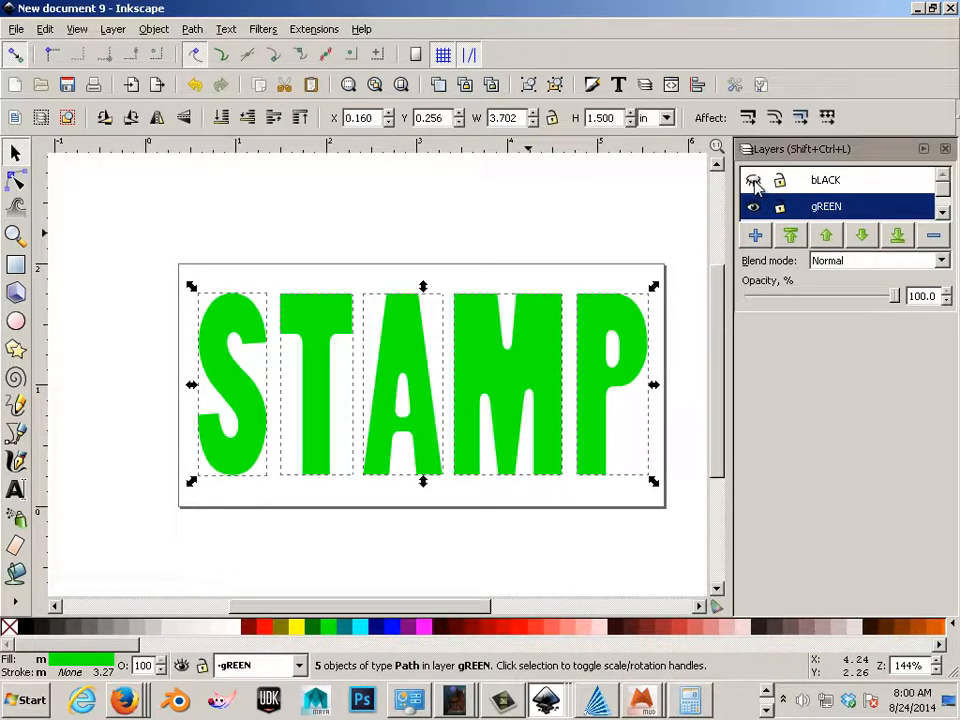
{"action": "left_click", "coordinate": [826, 238]}
{"action": "left_click", "coordinate": [753, 207]}
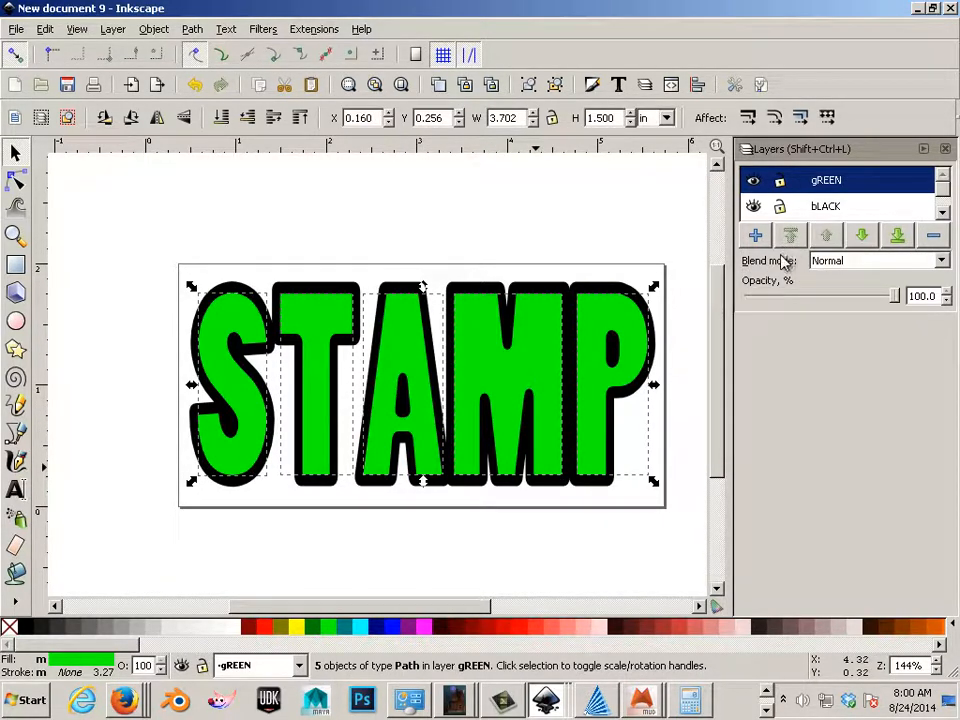
{"action": "scroll", "coordinate": [943, 208], "scroll_direction": "down", "scroll_amount": 2}
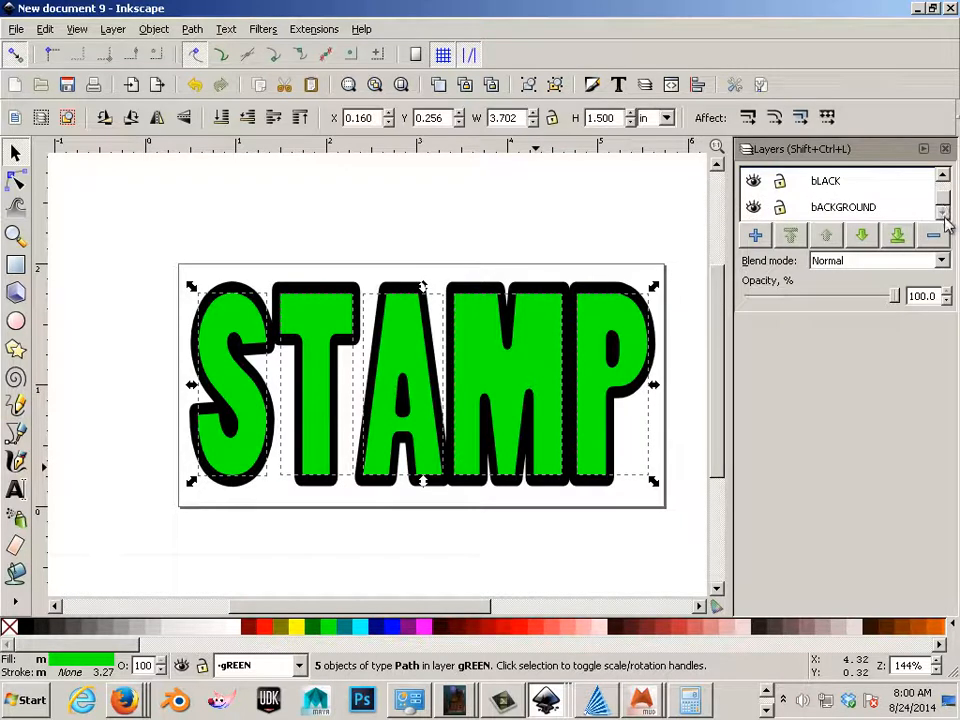